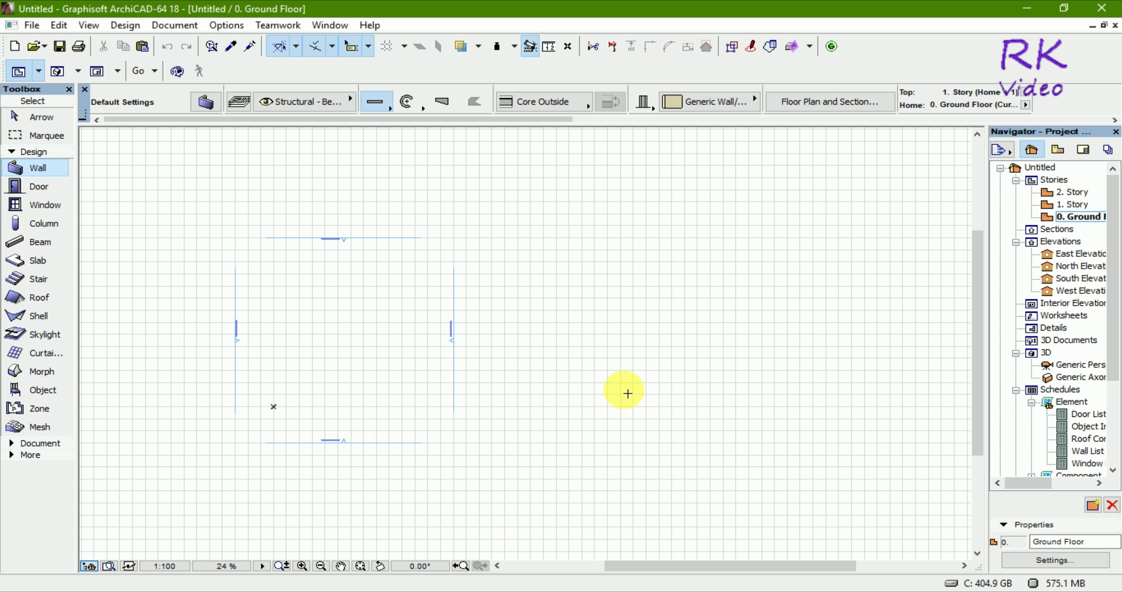
Step: Draw a trial slab, then select it and delete it
scroll(624, 390, down, 2)
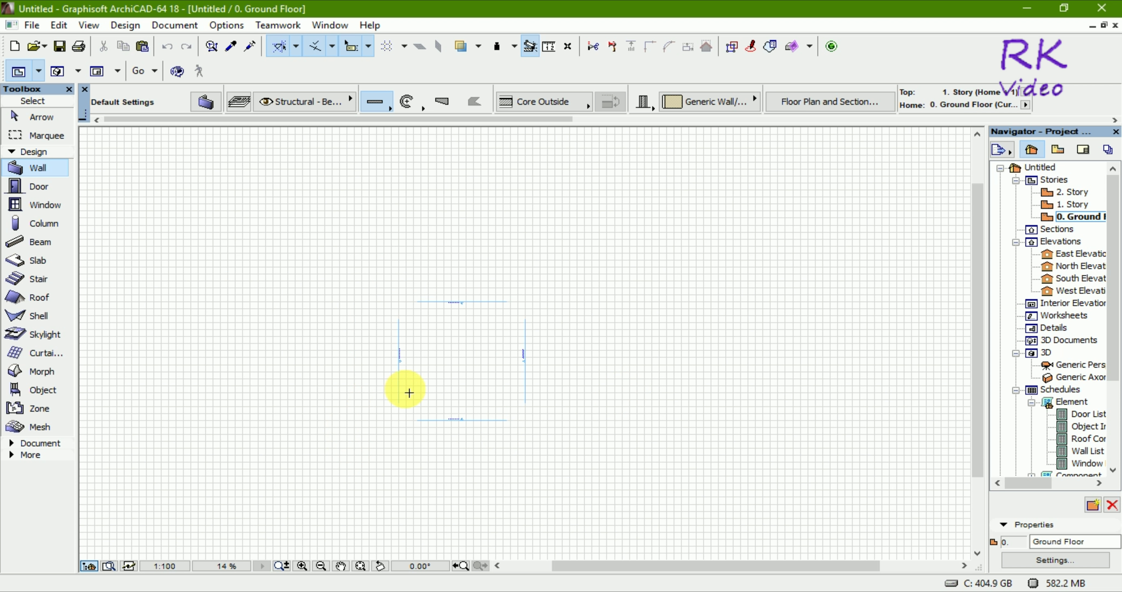
scroll(456, 374, up, 1)
scroll(456, 373, up, 1)
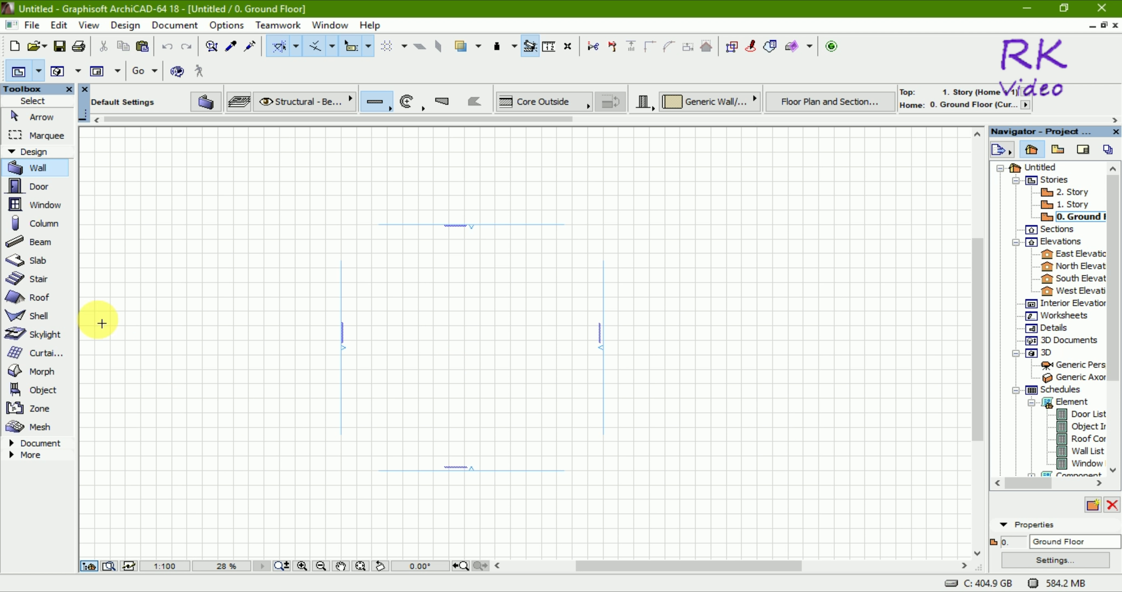
click(26, 274)
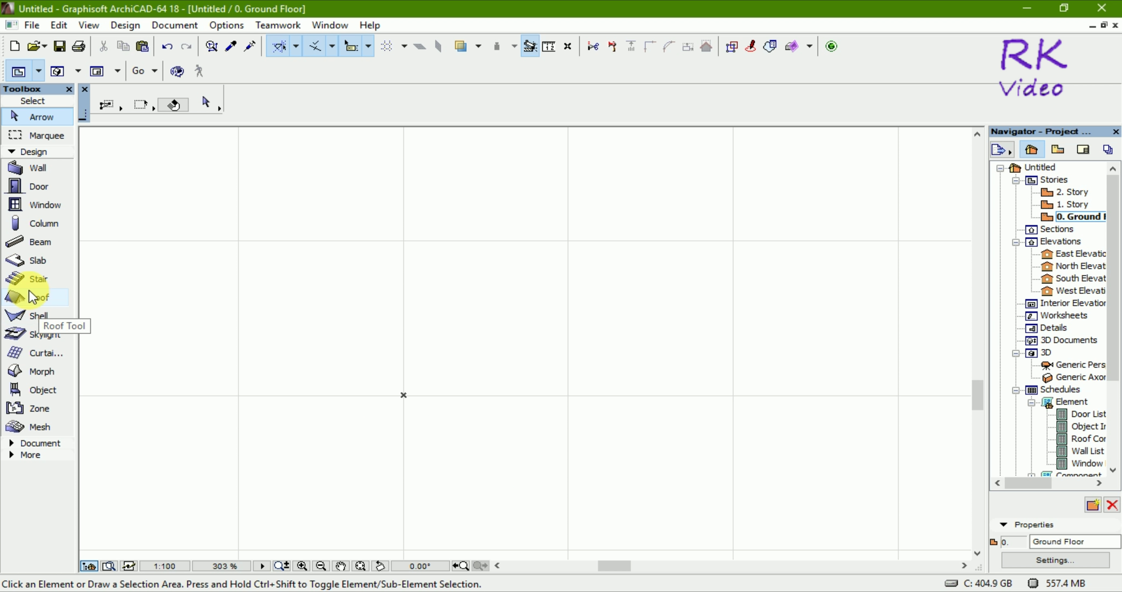
click(25, 261)
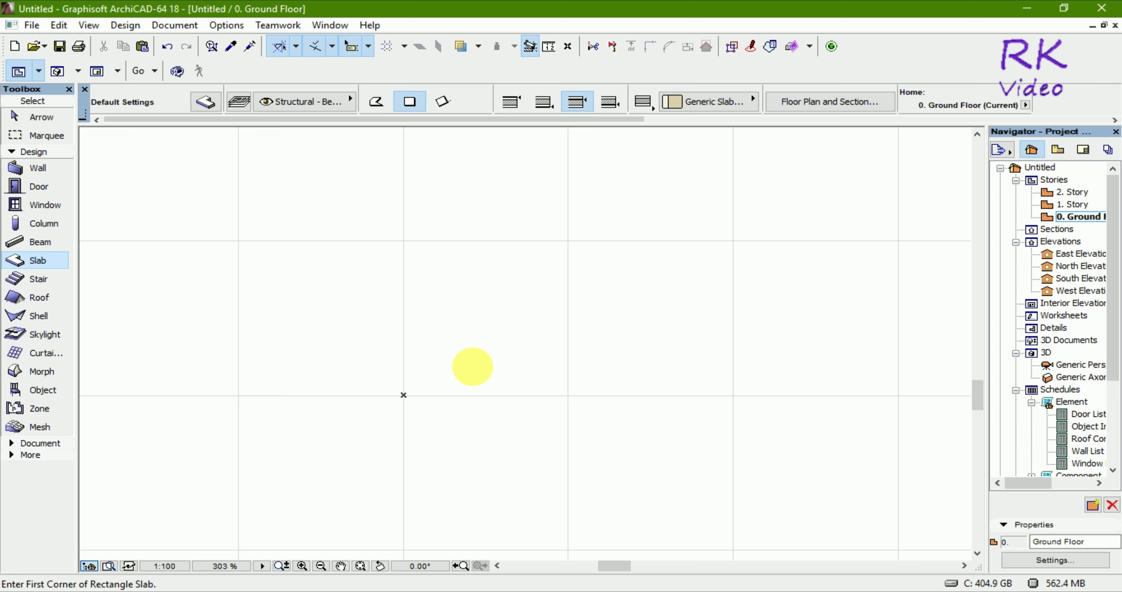
click(423, 311)
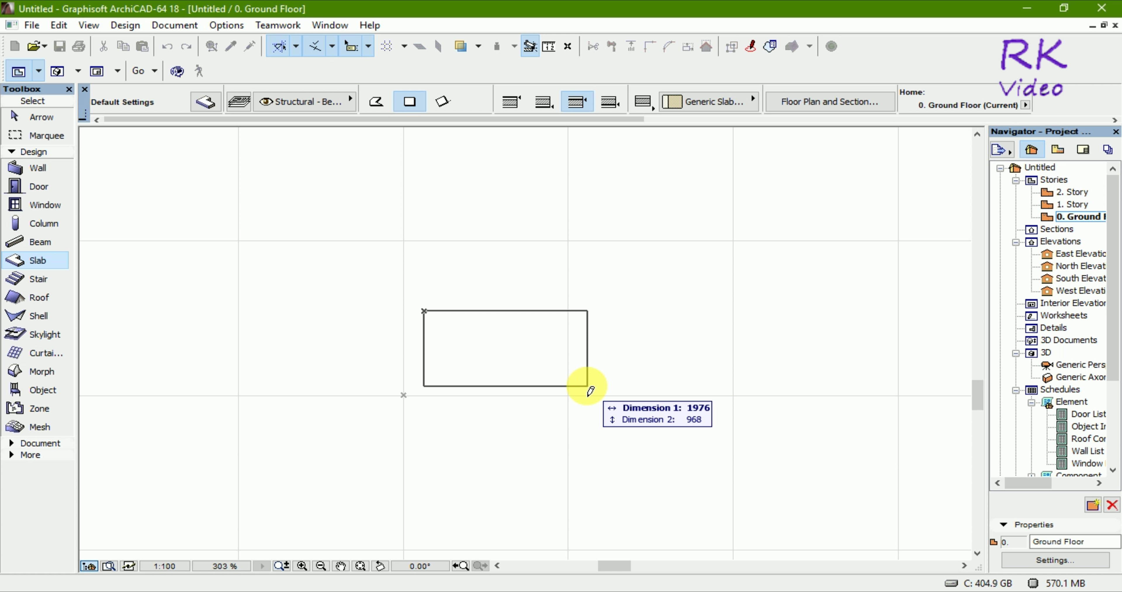
text(1)
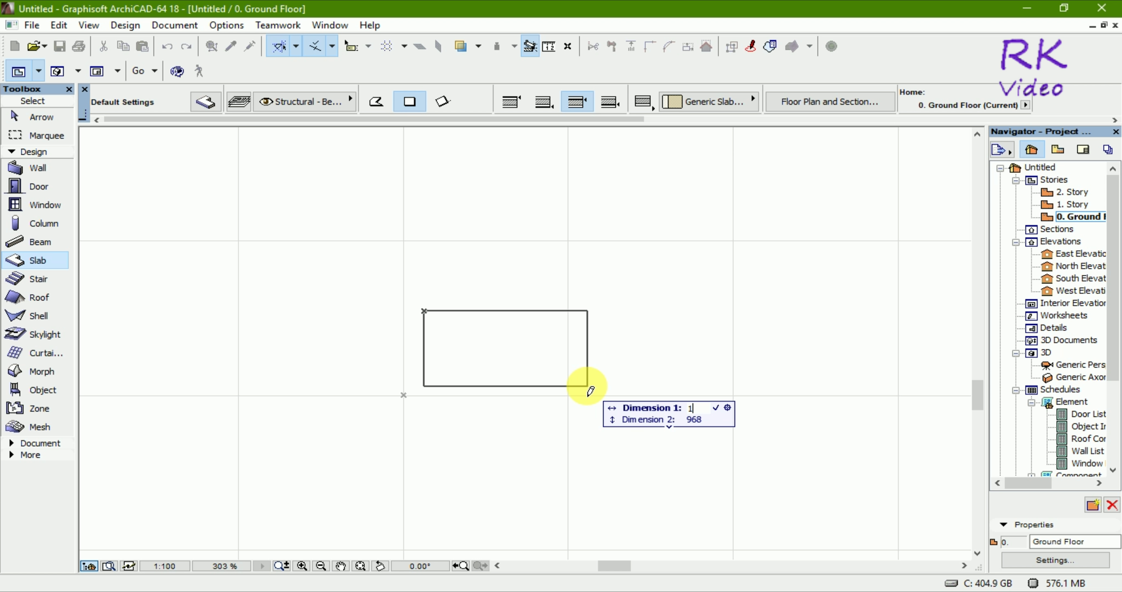
text(000)
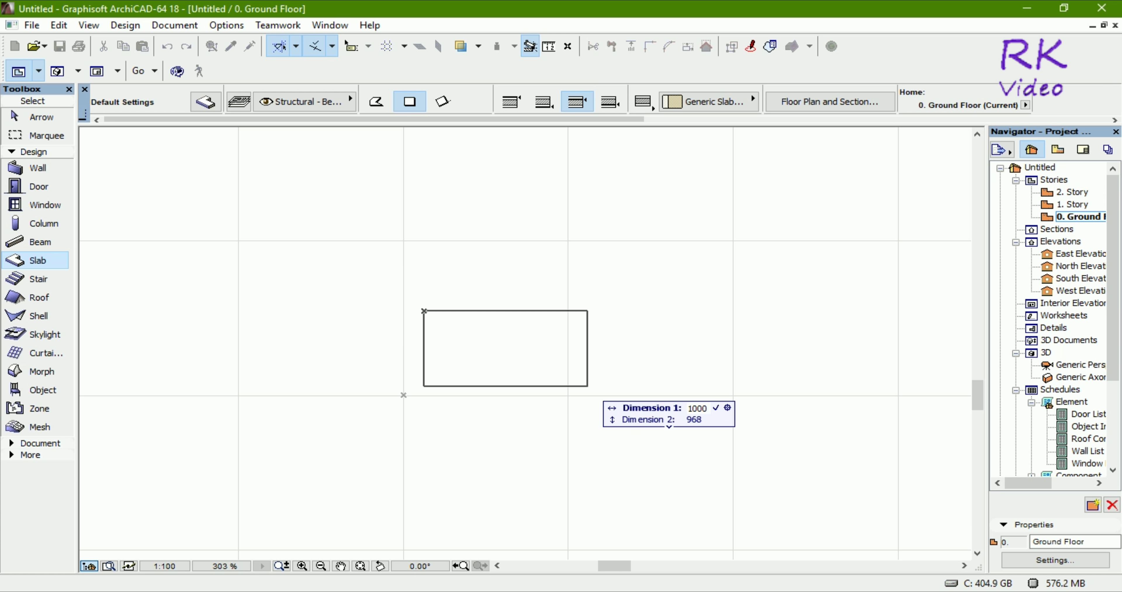
click(506, 386)
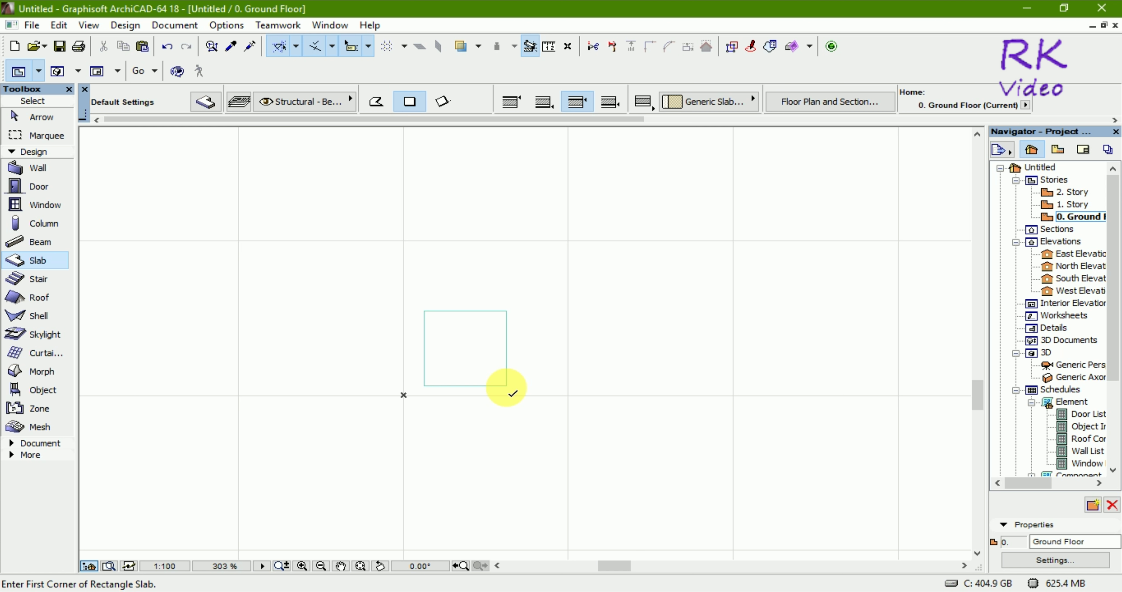
key(Escape)
drag(404, 300, 556, 408)
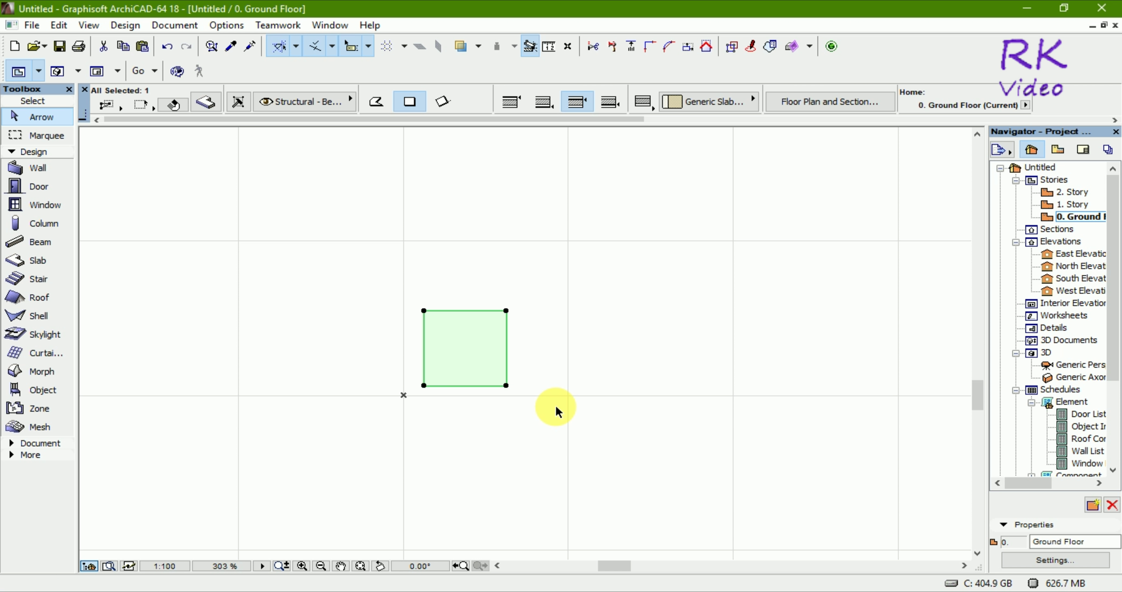
key(Delete)
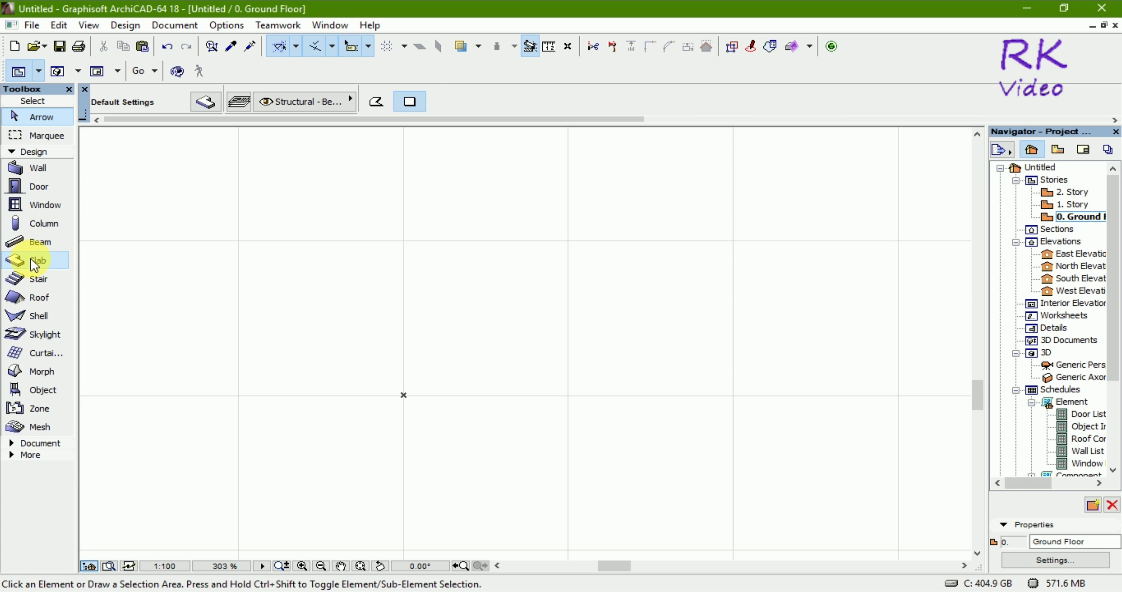
Step: Draw a 1000 by 800 rectangular slab on the Ground Floor
click(35, 261)
click(437, 300)
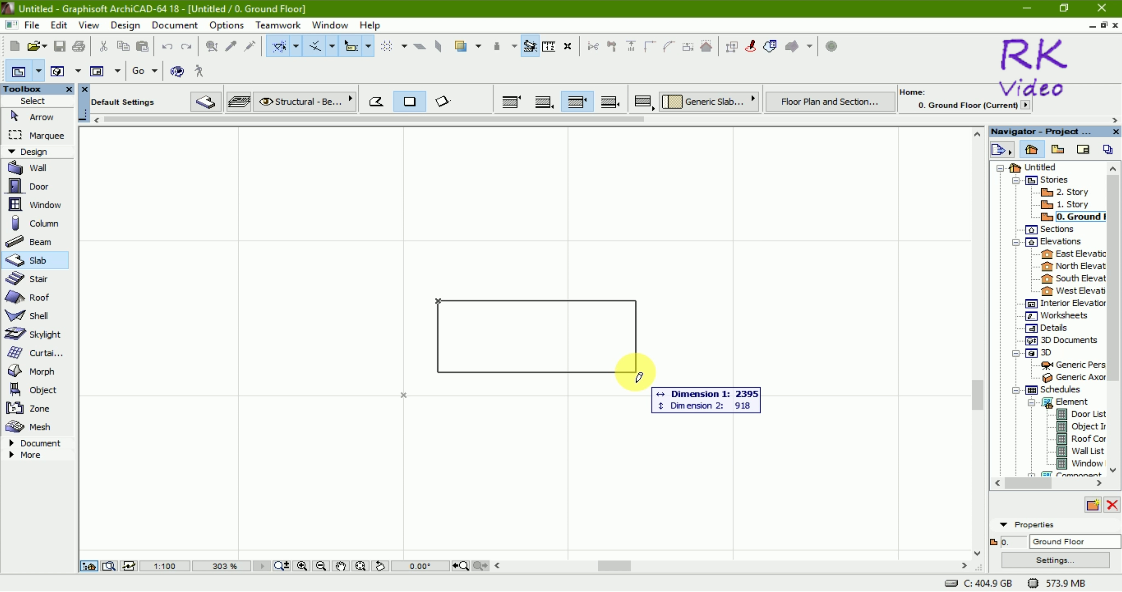
text(1000)
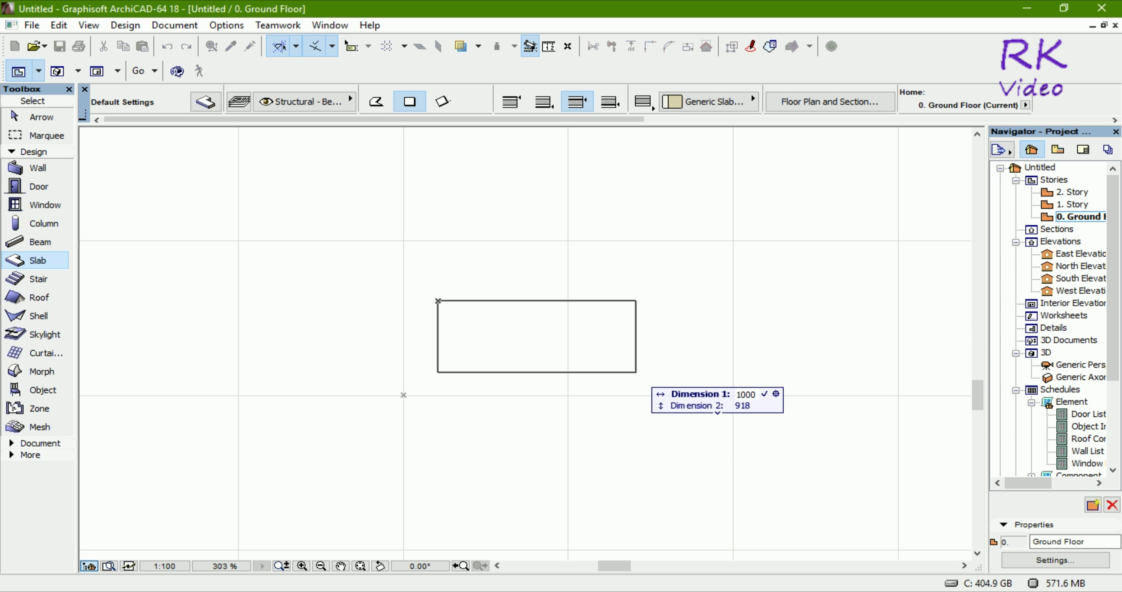
key(Tab)
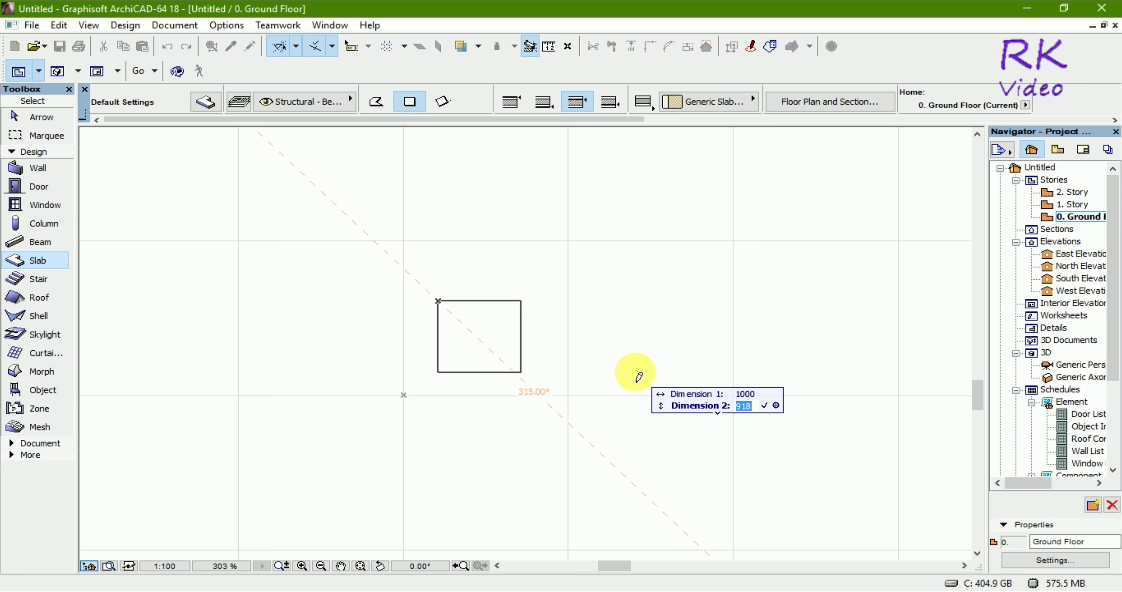
text(800)
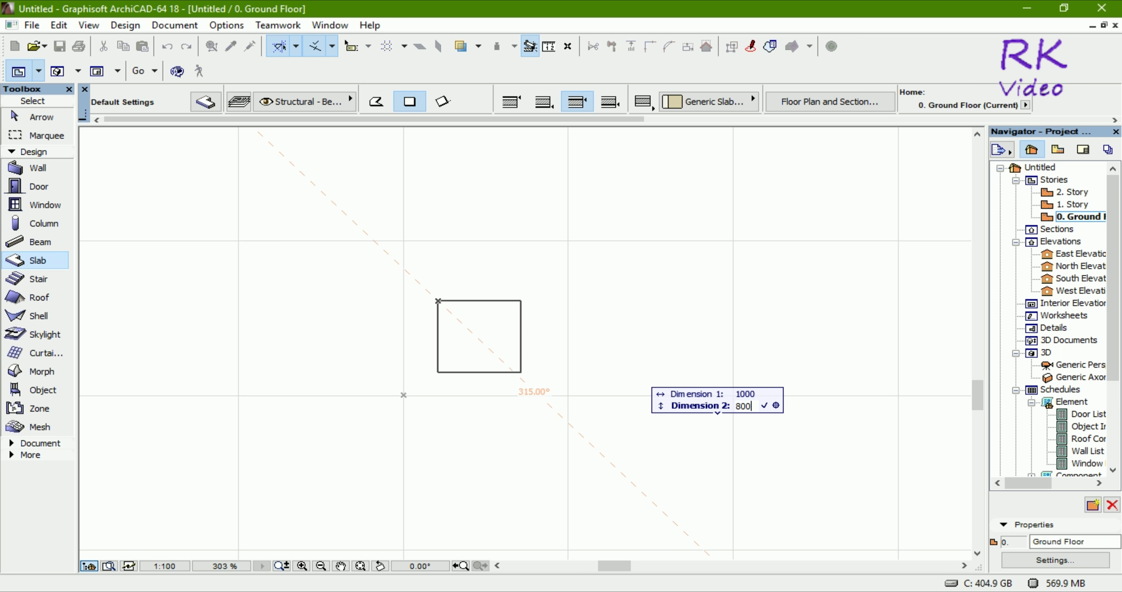
key(Return)
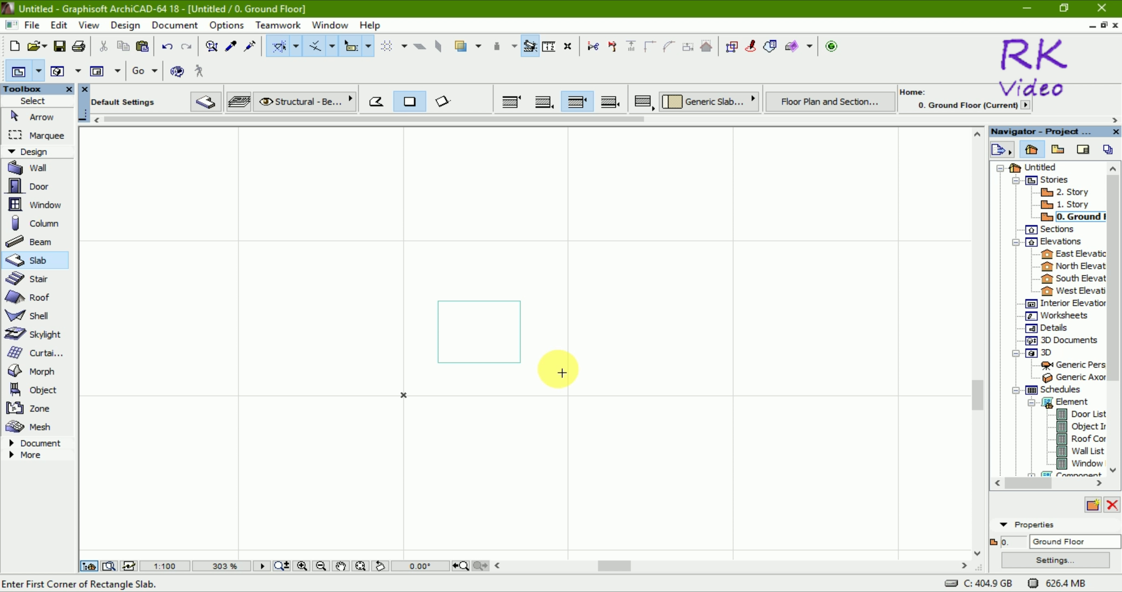
scroll(457, 328, up, 2)
scroll(460, 331, up, 2)
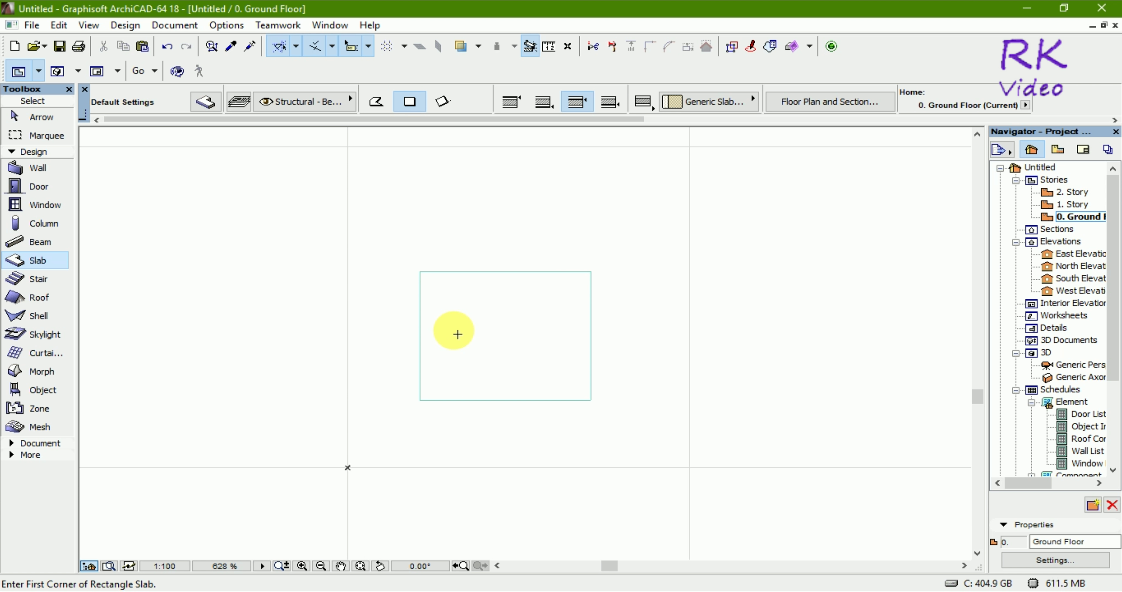
key(Escape)
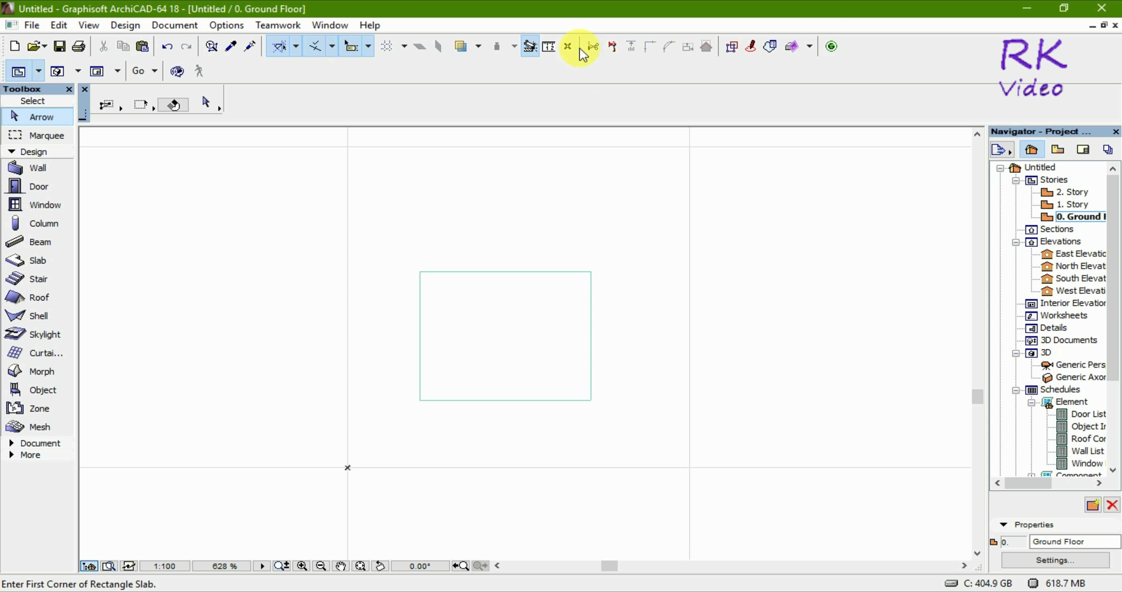
Step: Measure the slab's 1000 bottom edge, then select the slab
click(548, 46)
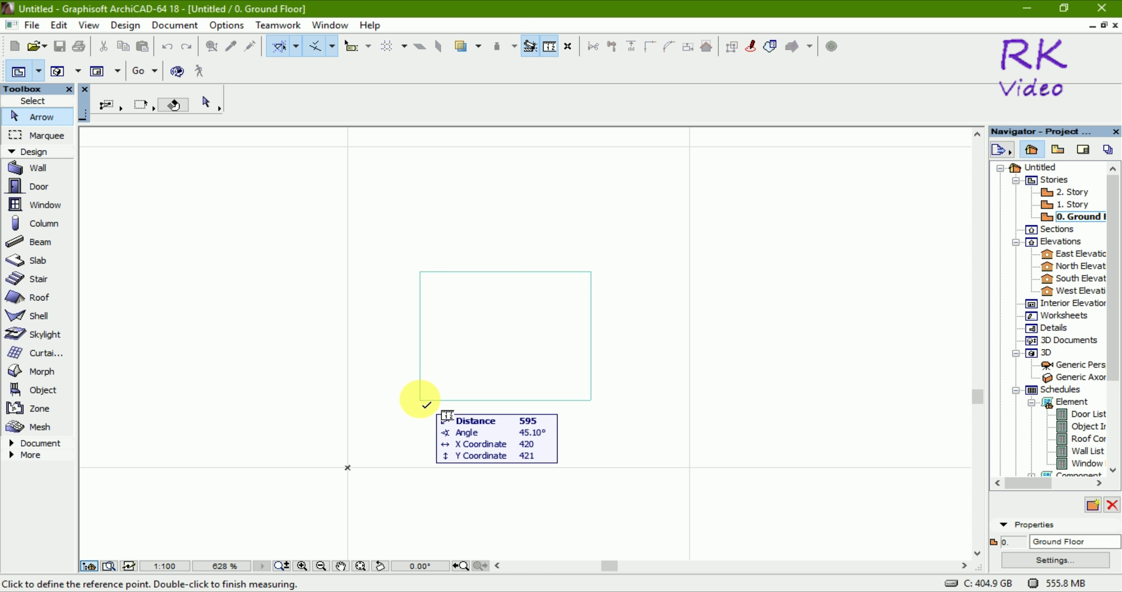
click(420, 400)
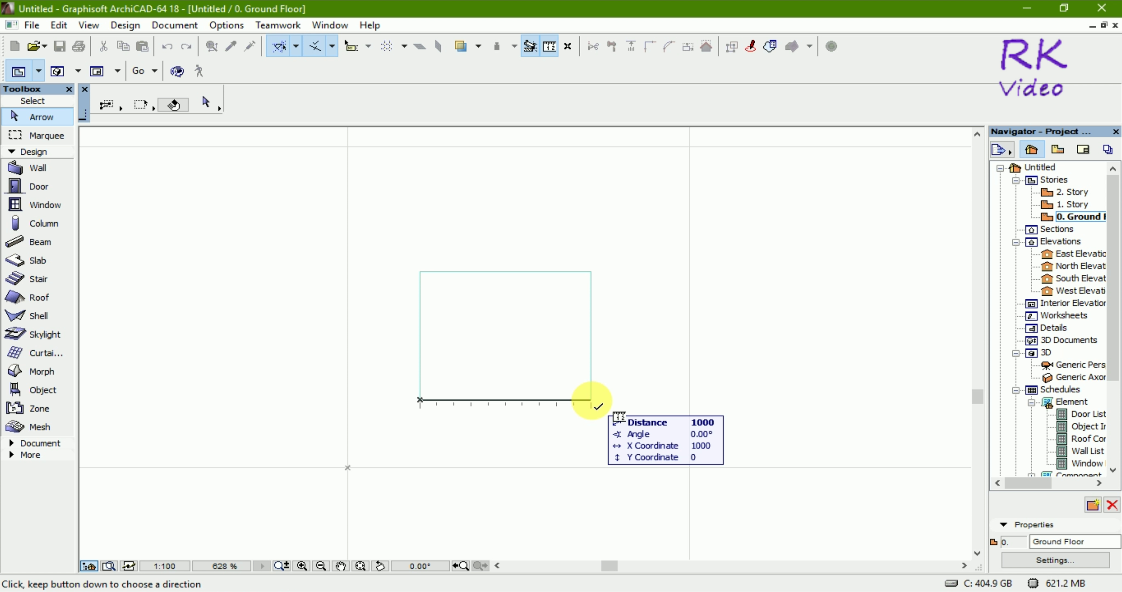
key(Escape)
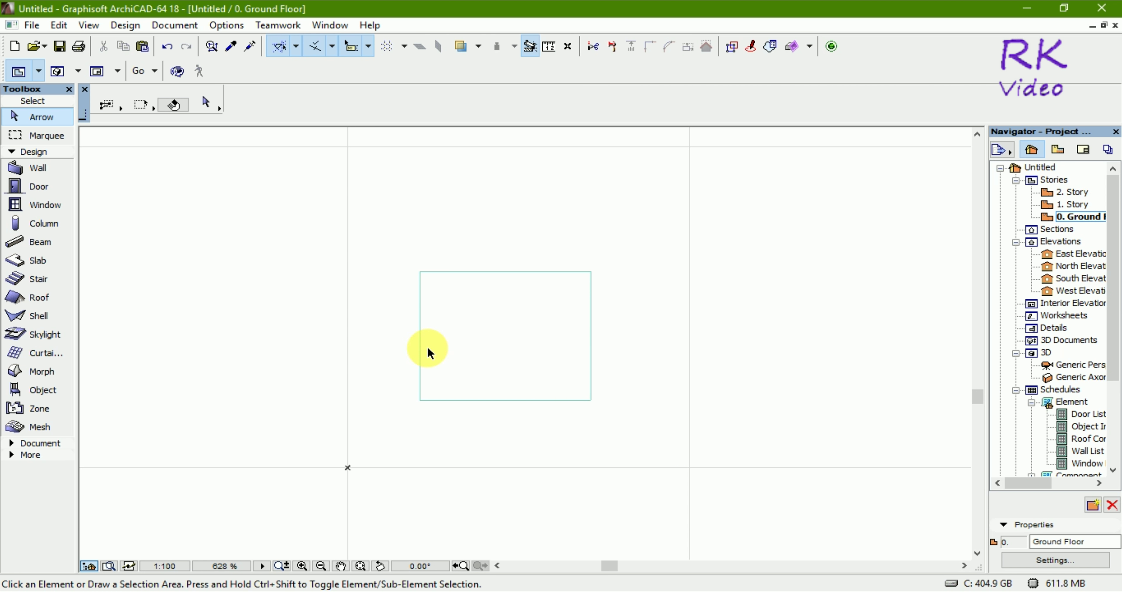
click(420, 335)
Step: Give the selected slab a Basic Concrete - Structural build with thickness 10, and apply
click(205, 102)
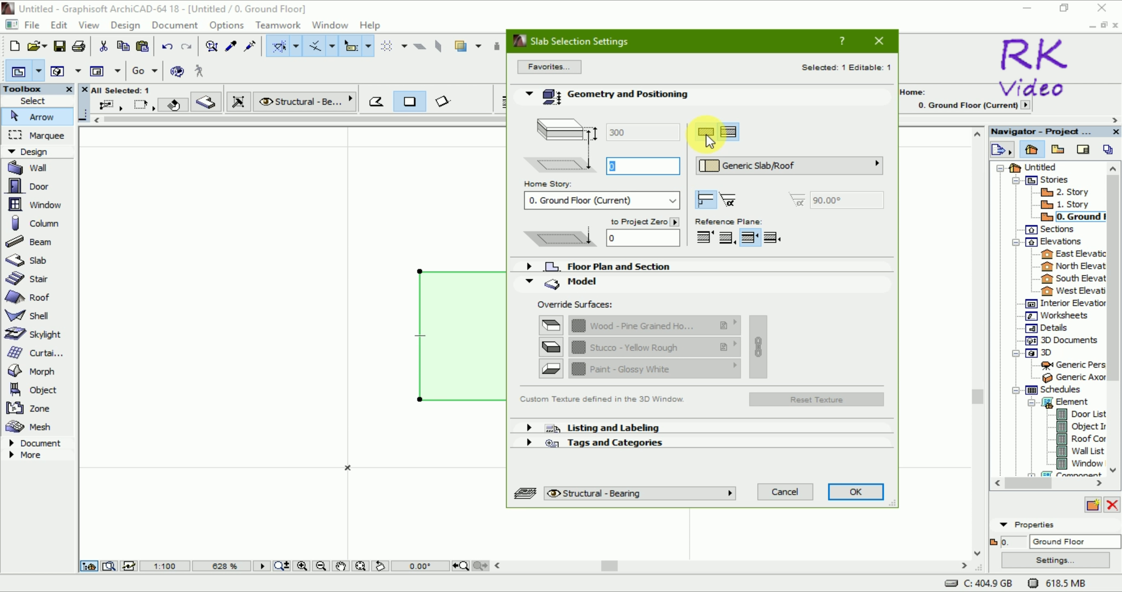
click(705, 131)
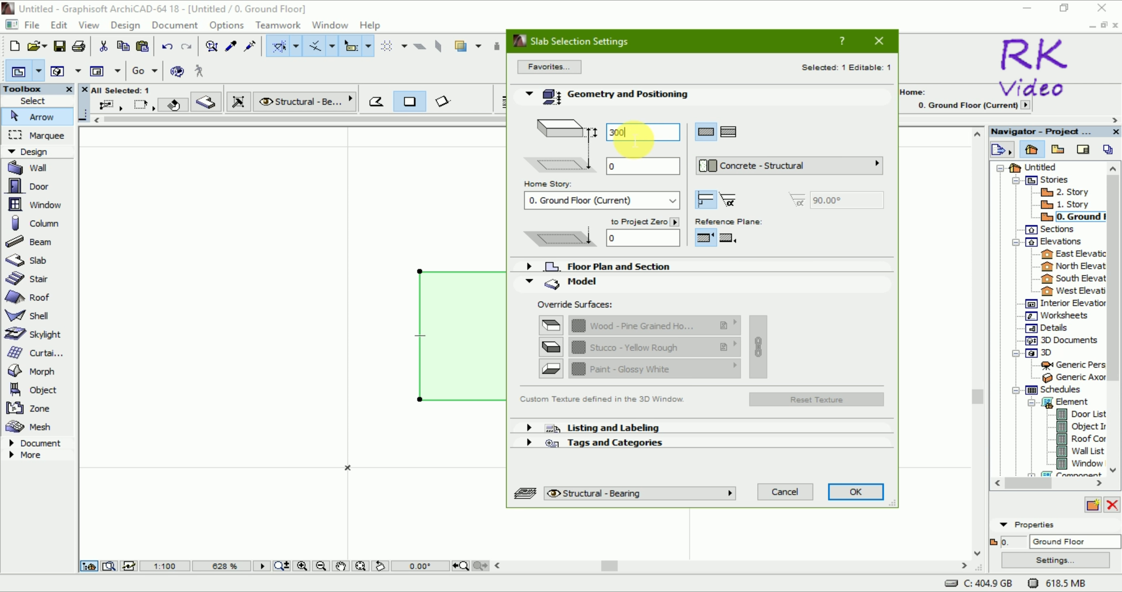
double_click(619, 132)
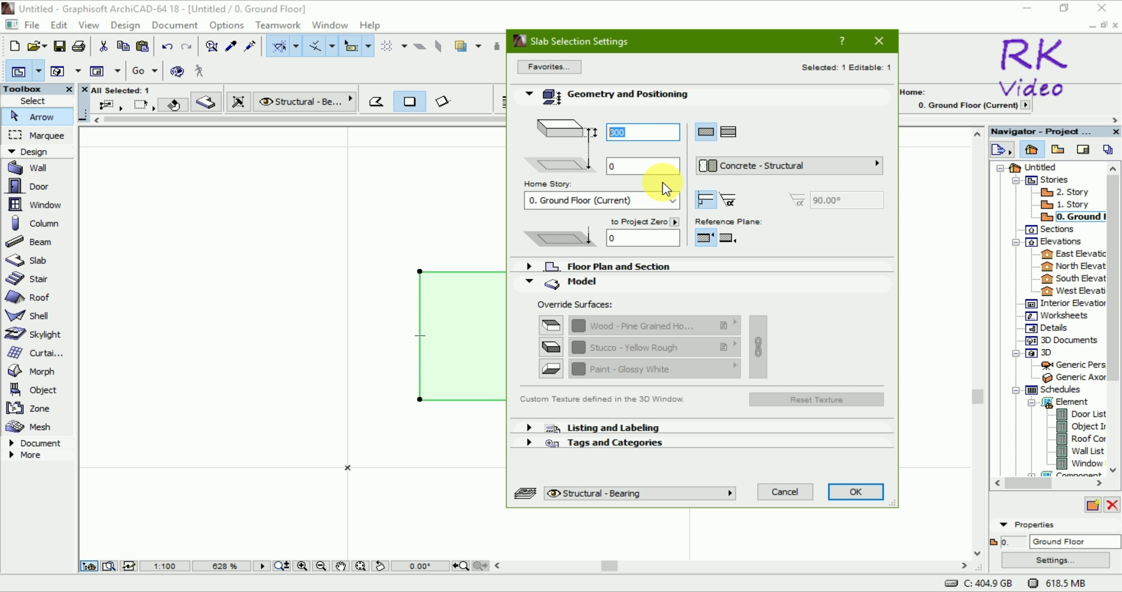
text(10)
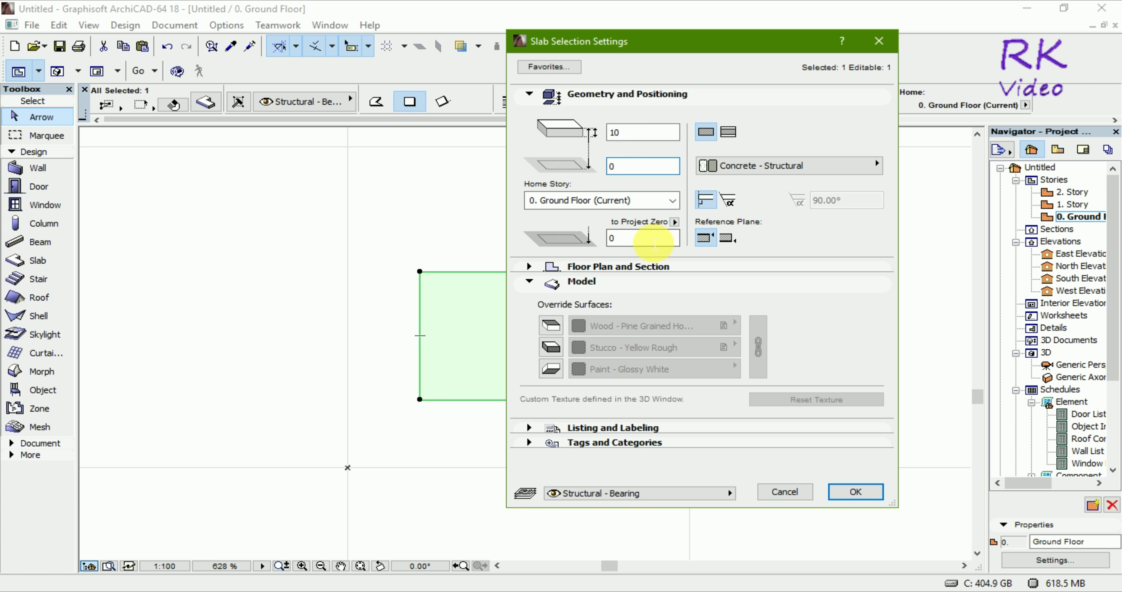
click(623, 172)
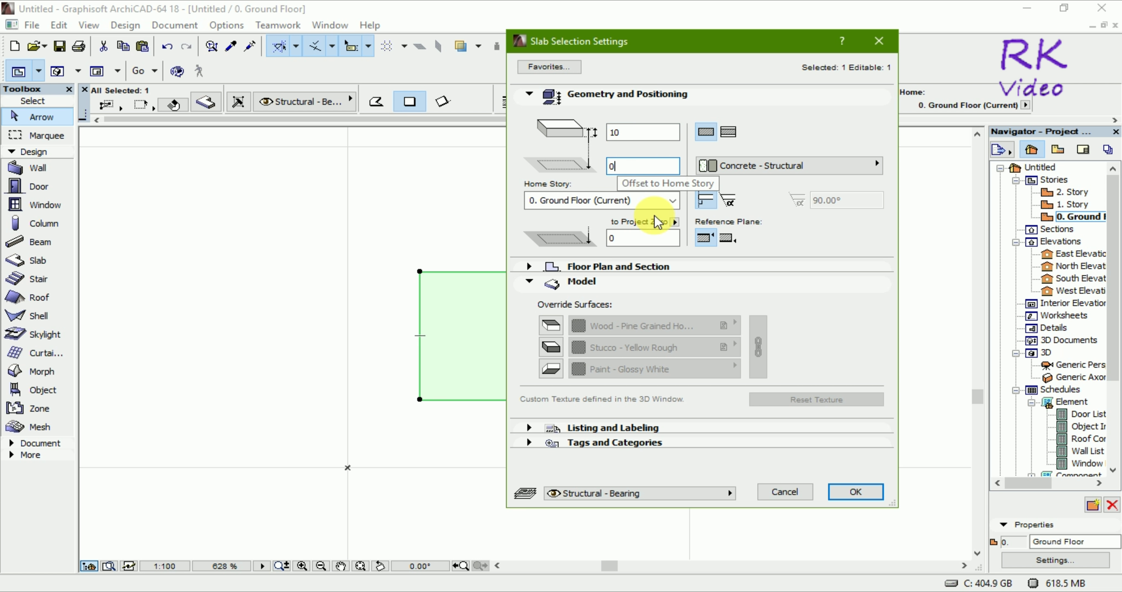
click(854, 493)
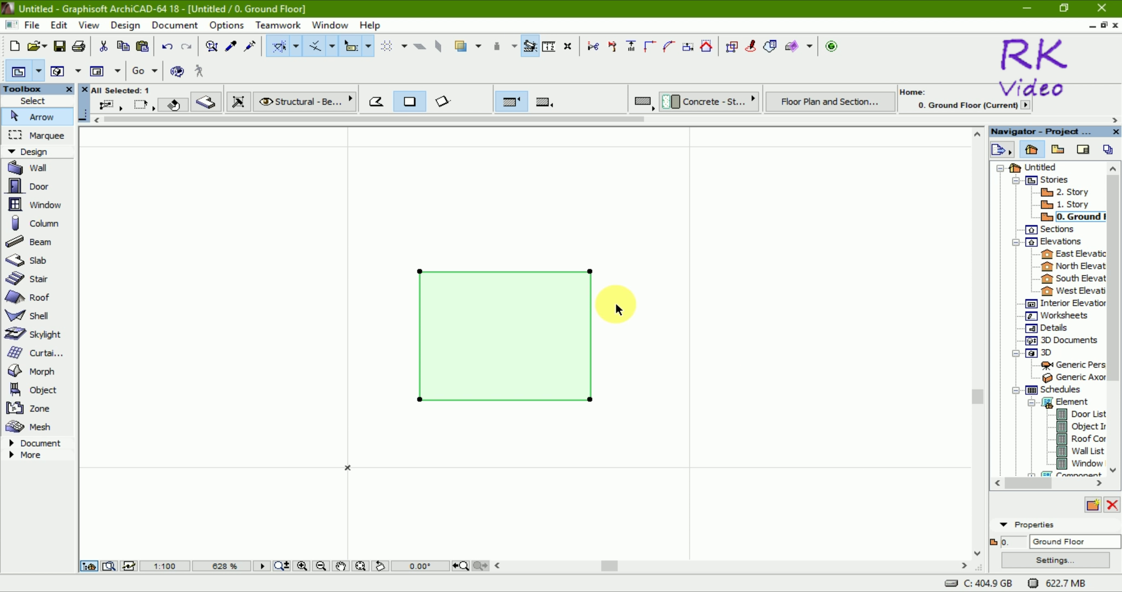
Step: Offset the slab's right edge outward by 200, after a cancelled corner edit
click(590, 272)
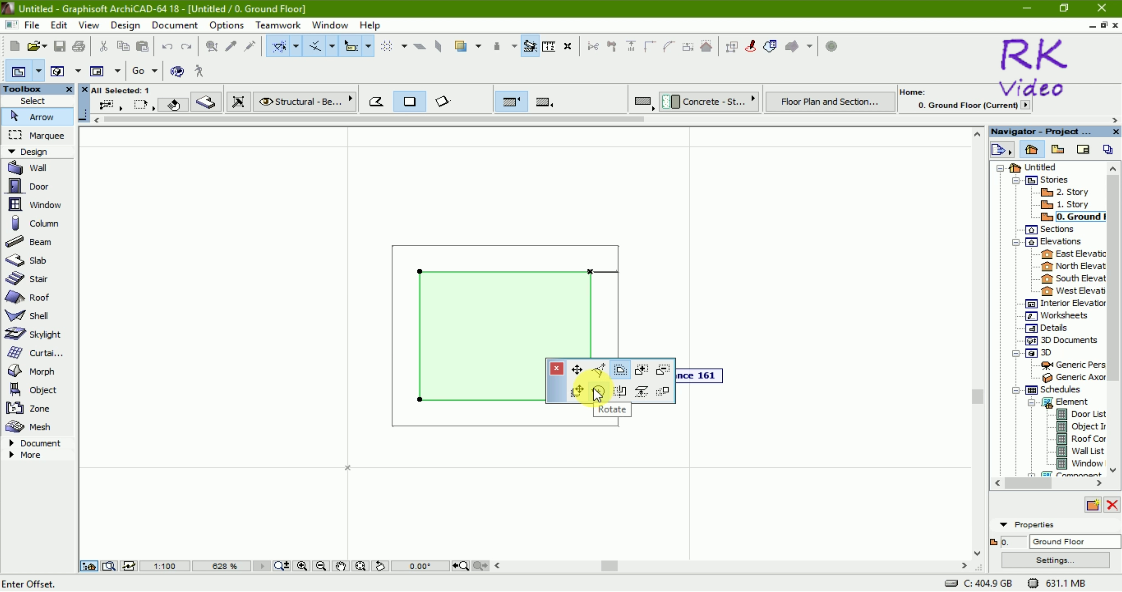
click(584, 375)
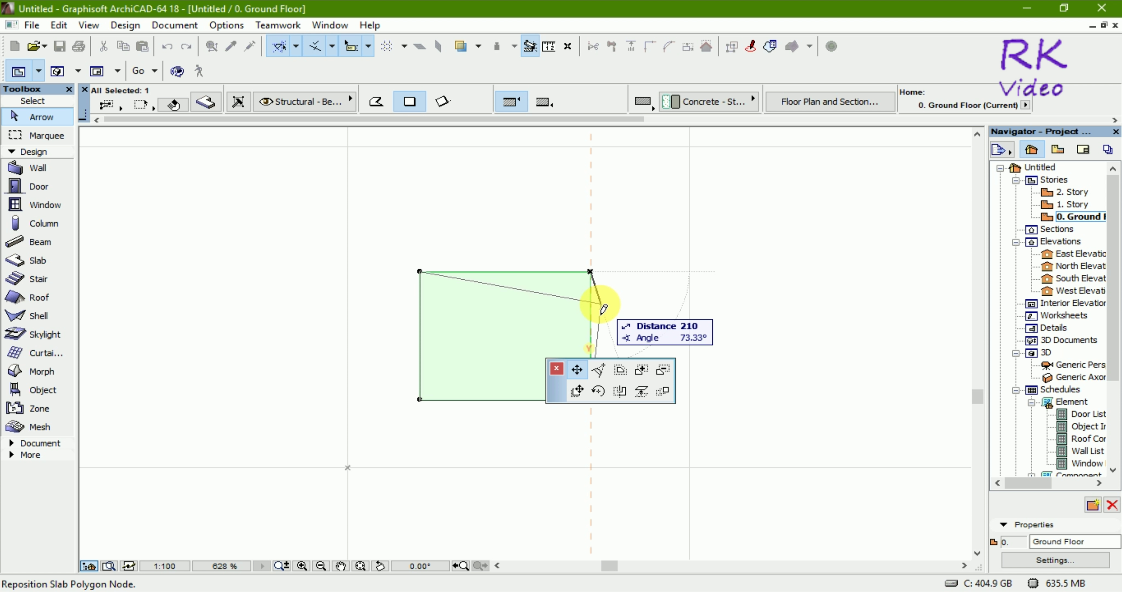
click(620, 369)
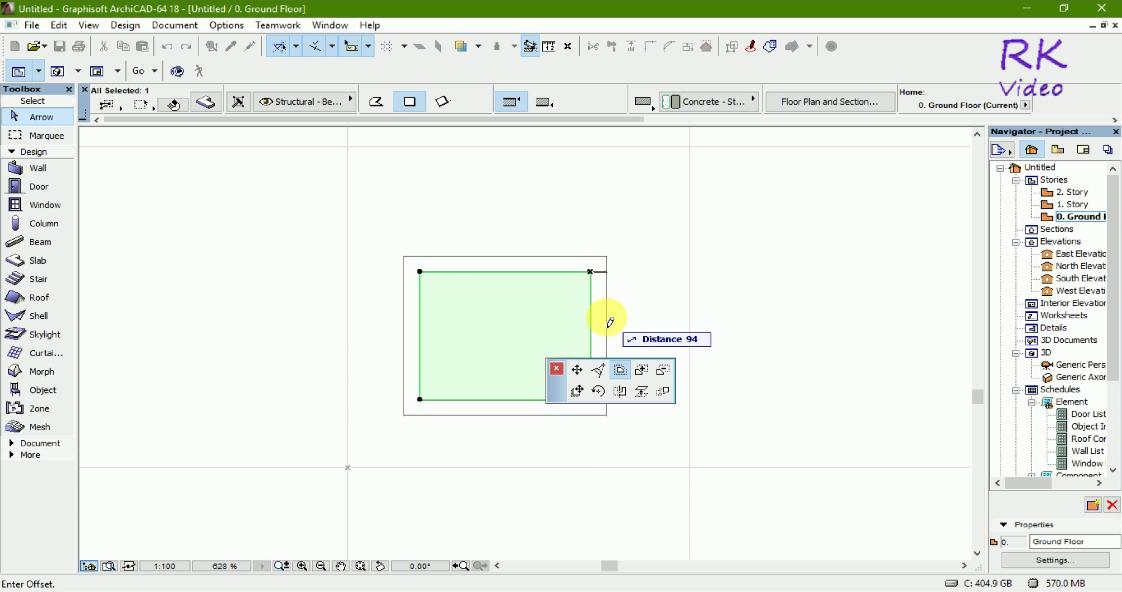
key(Escape)
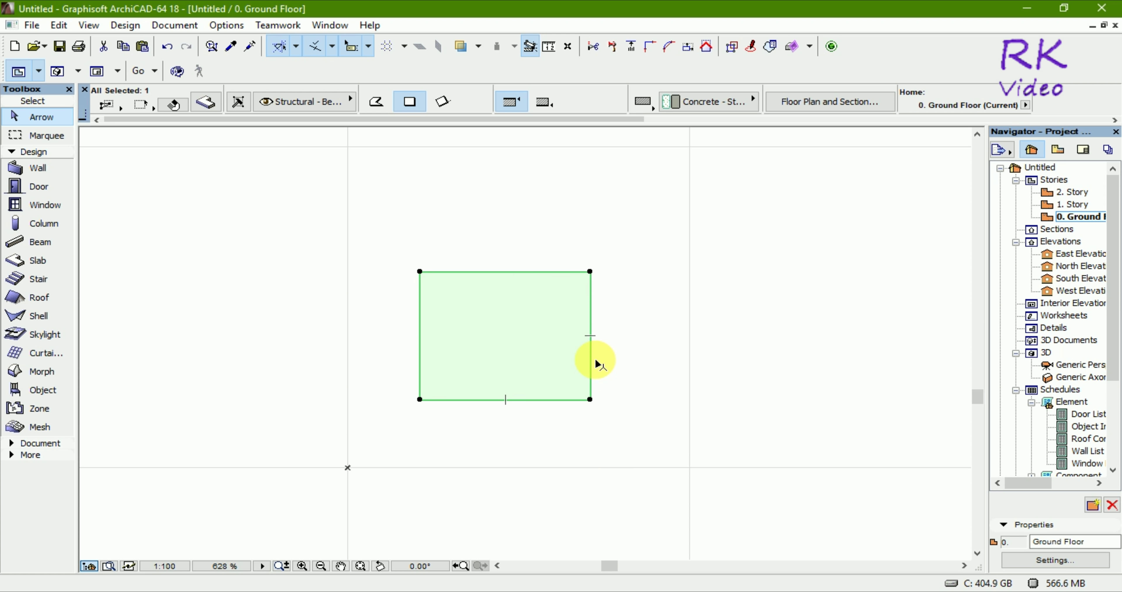
click(590, 350)
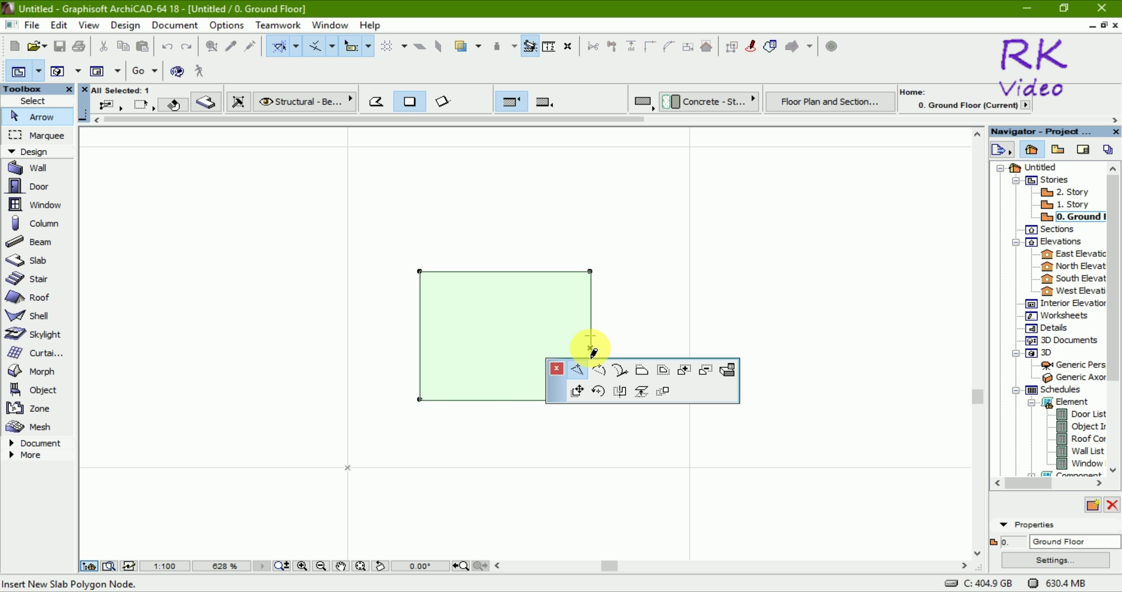
click(642, 371)
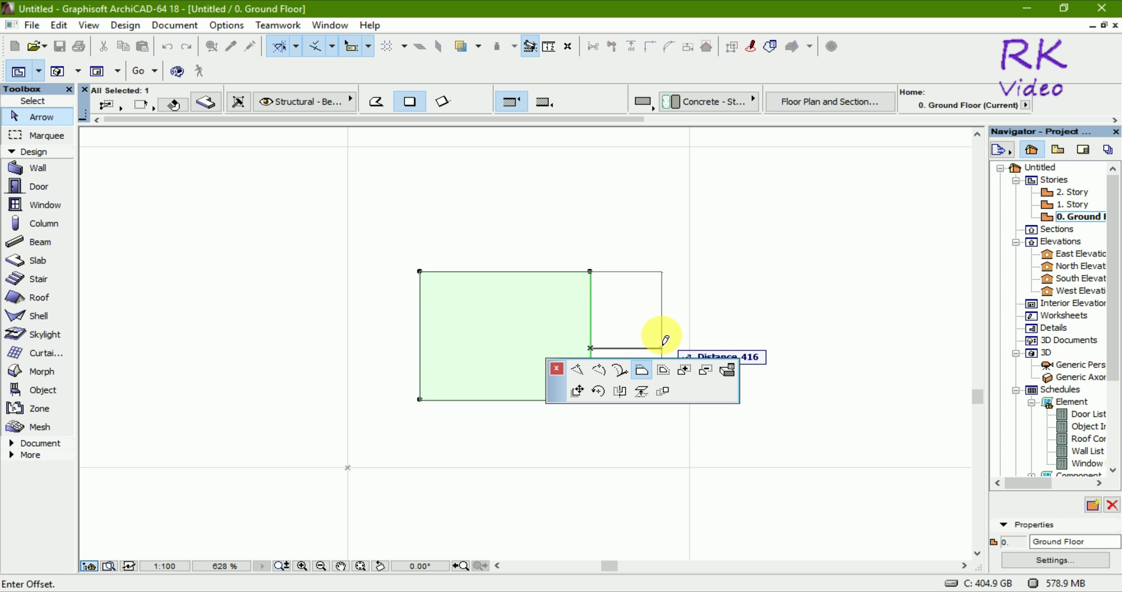
scroll(664, 339, down, 2)
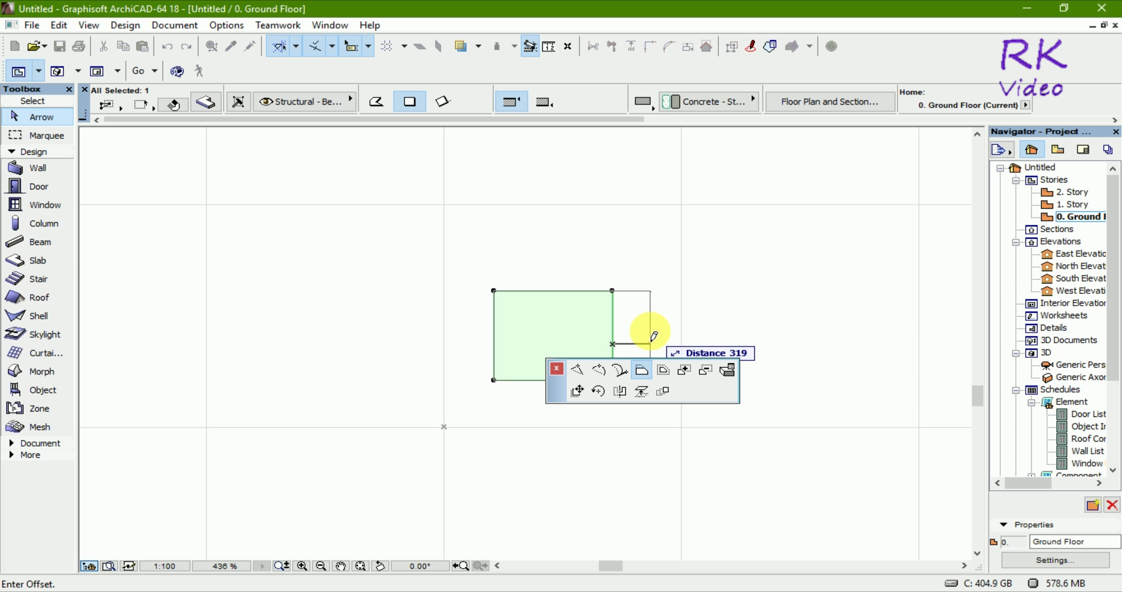
text(2)
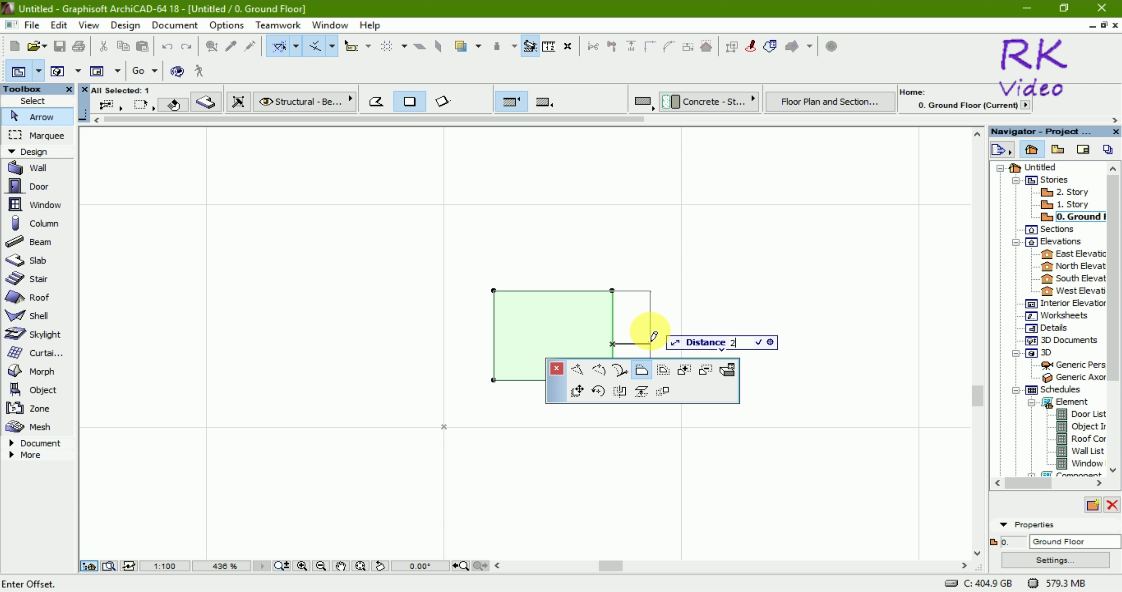
text(00)
key(Return)
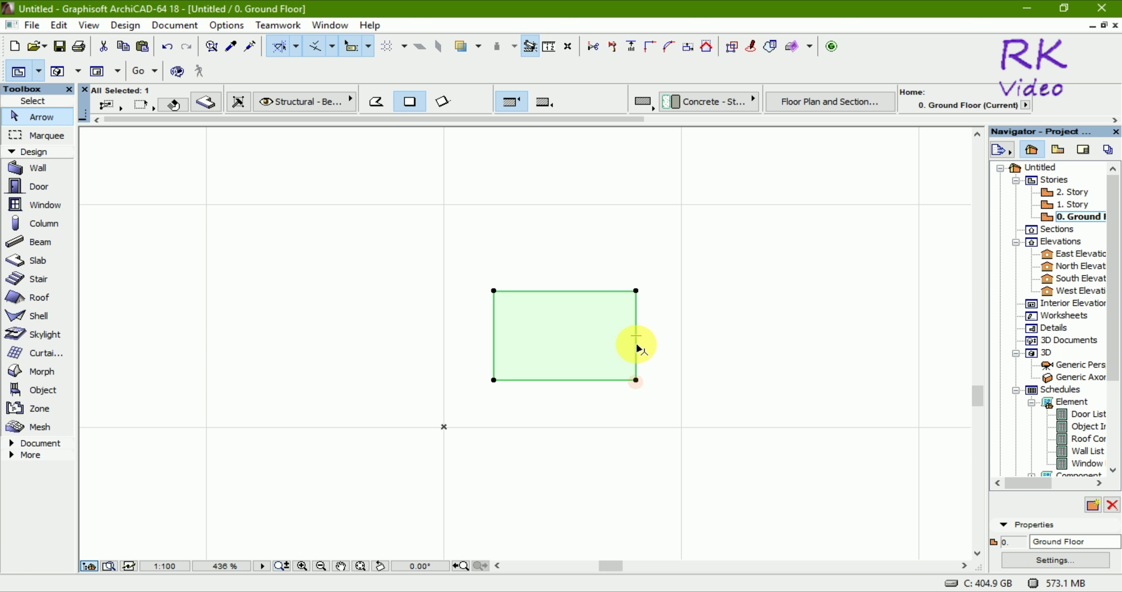
Step: Measure the widened slab, then leave it deselected
click(550, 47)
click(494, 381)
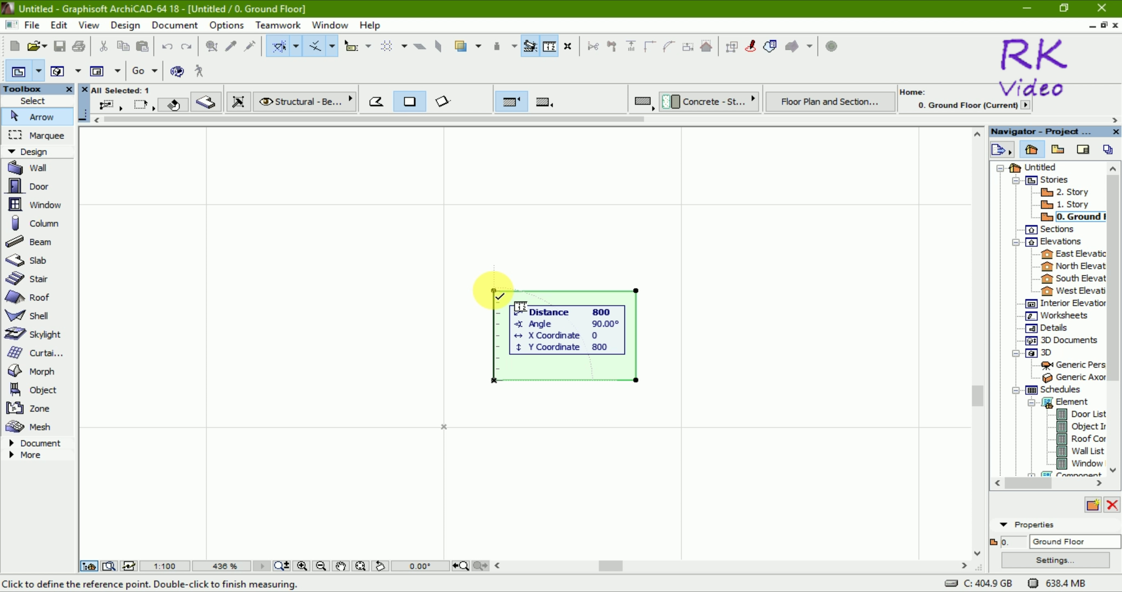
double_click(493, 291)
click(647, 416)
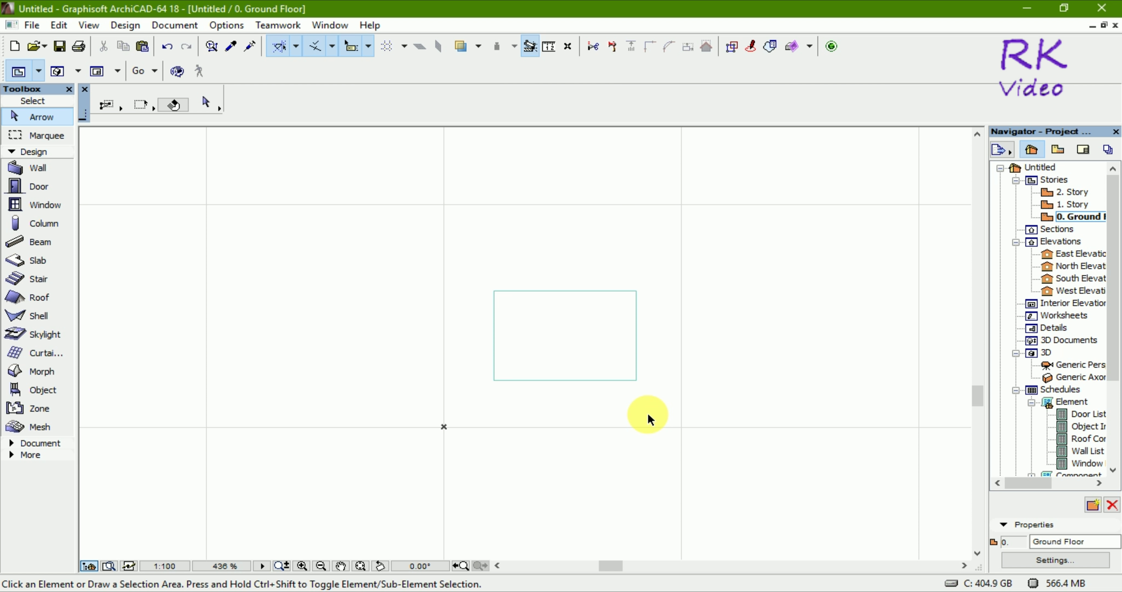
click(611, 380)
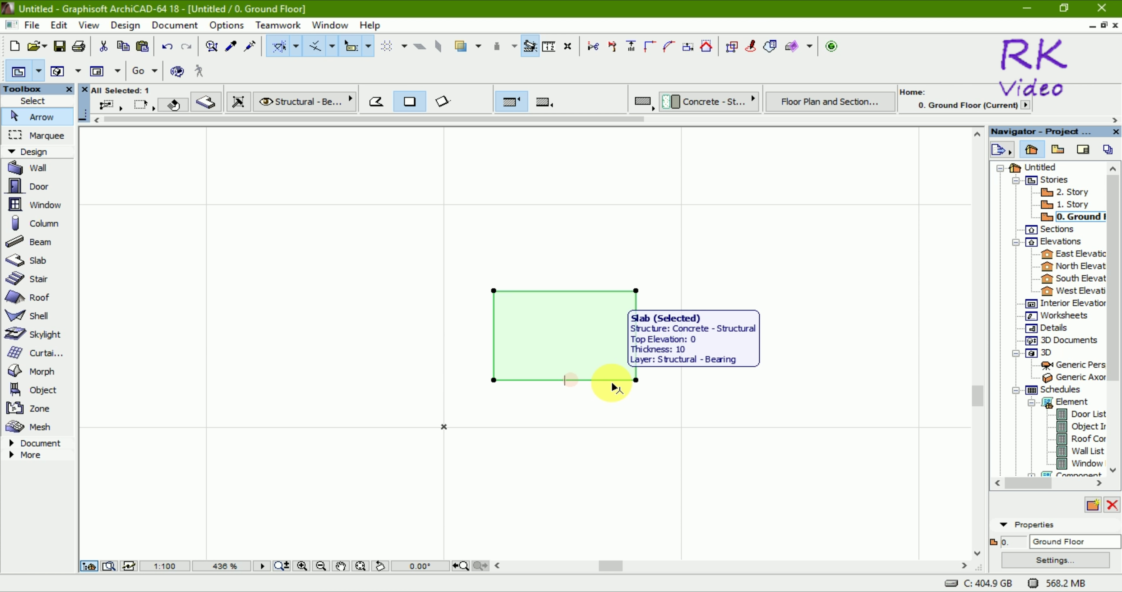
click(612, 418)
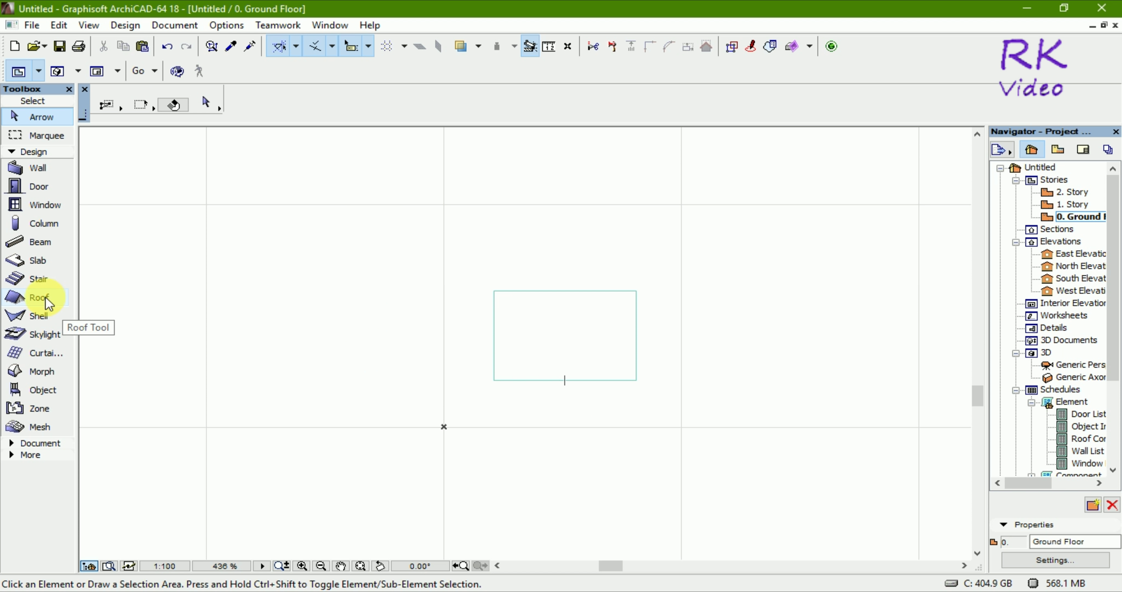
Step: Draw a 100 by 100 square slab to the right of the large slab
click(31, 259)
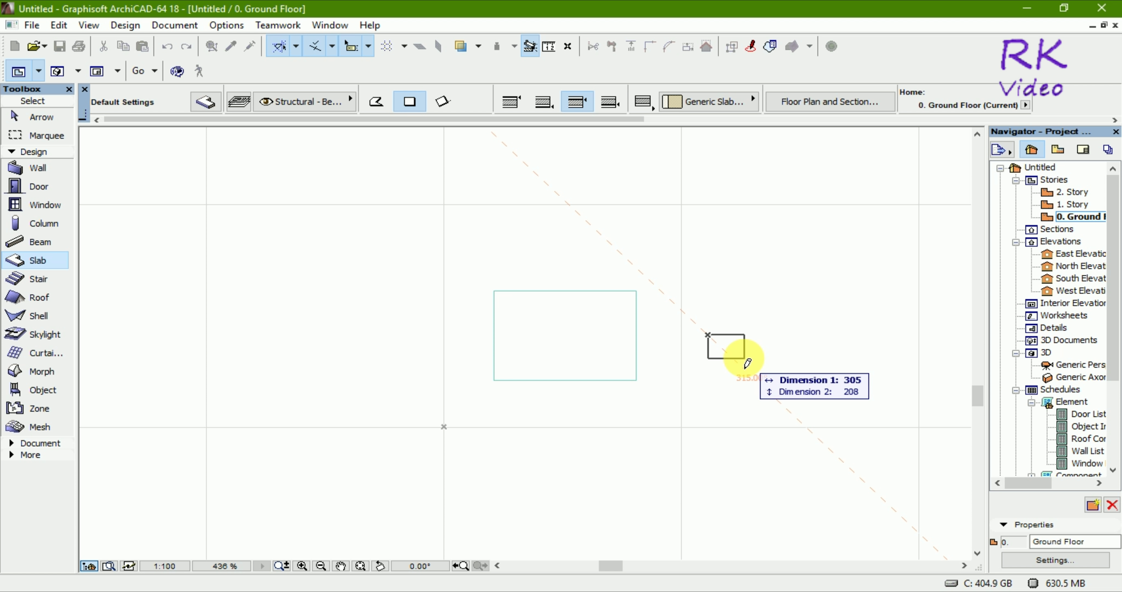
text(100)
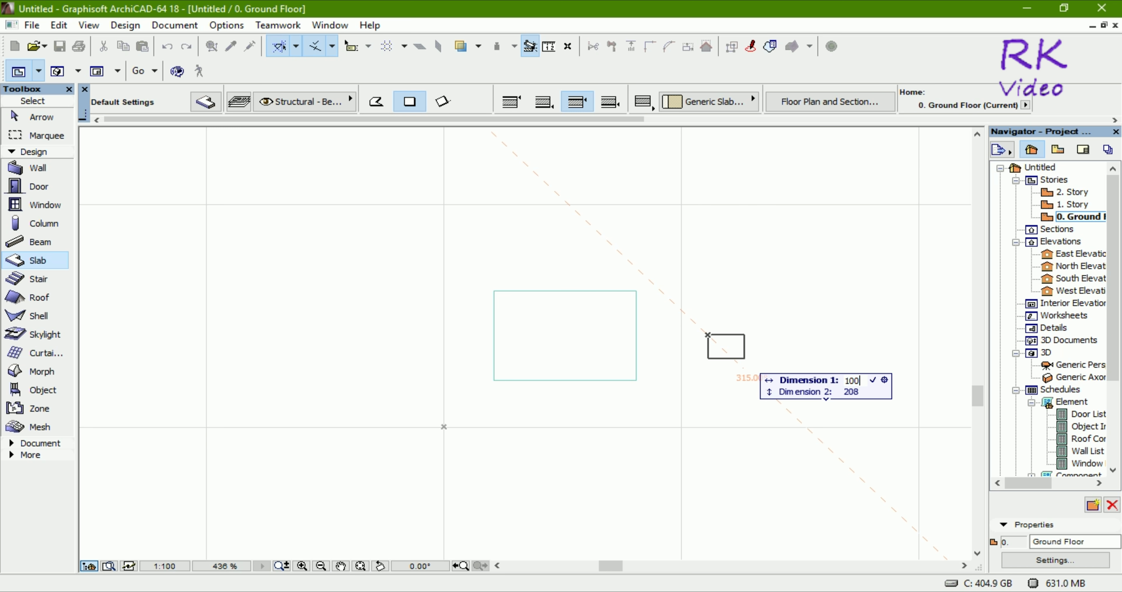
key(Tab)
text(100)
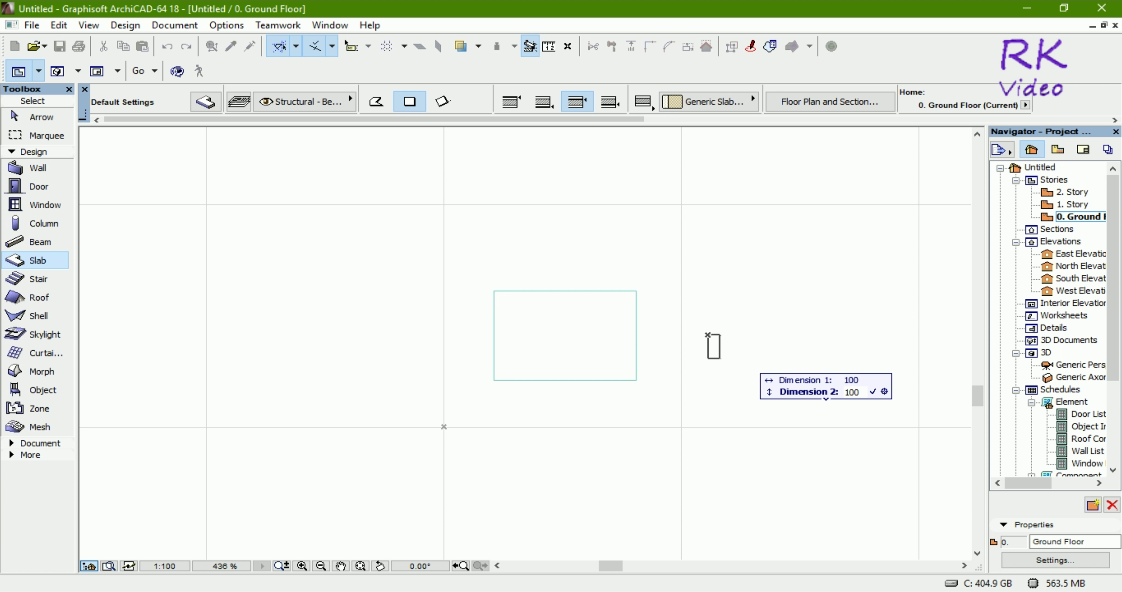
key(Return)
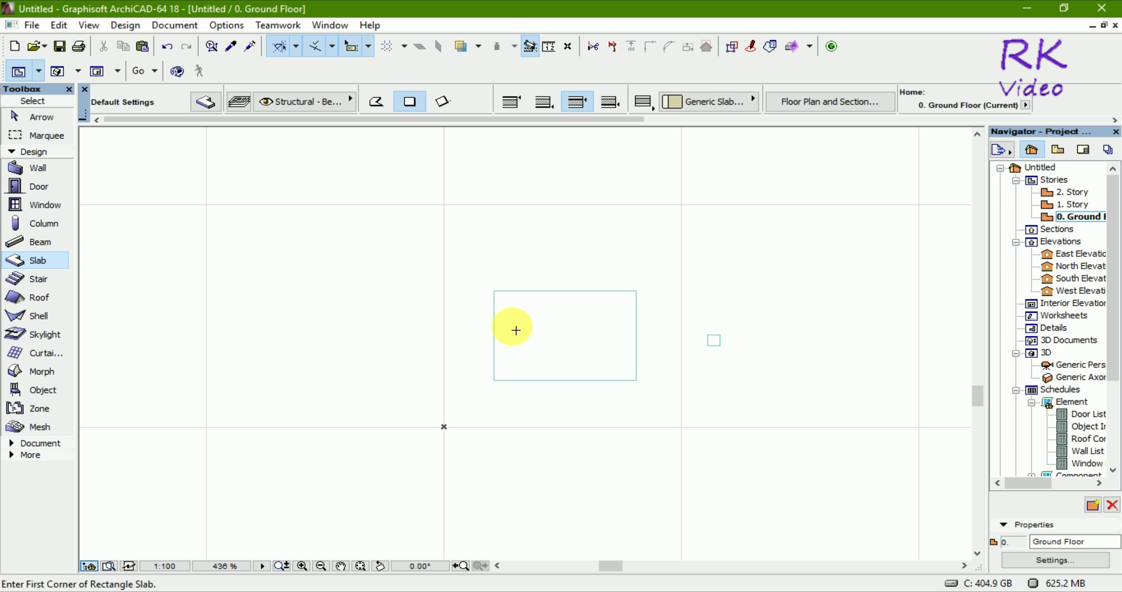
Step: Change the large slab's home-story offset from 0 to 10 and confirm
key(Escape)
click(498, 320)
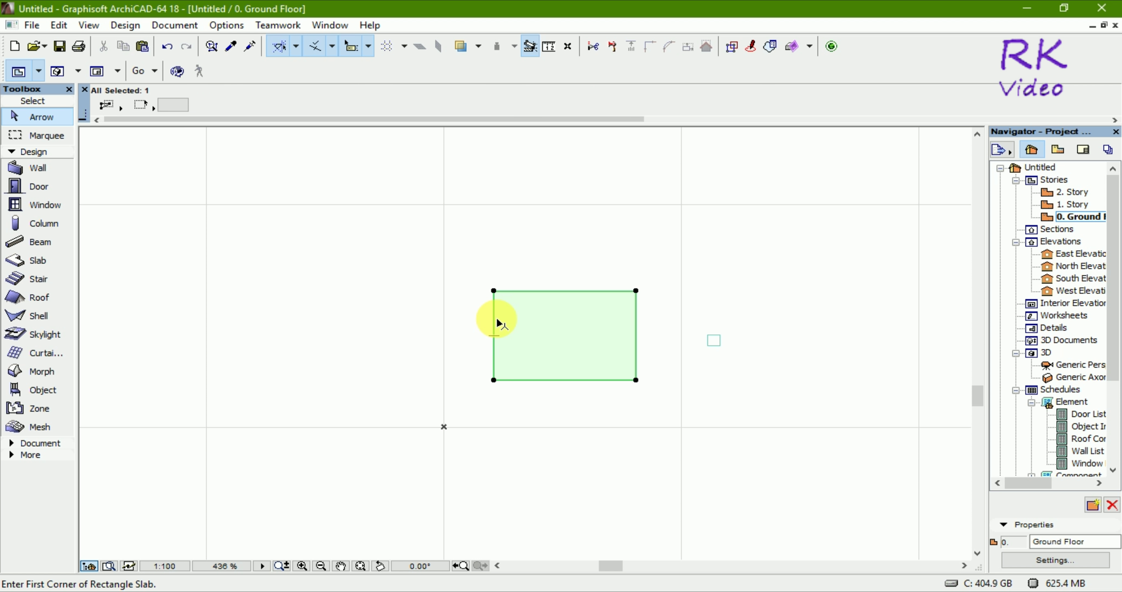
click(206, 103)
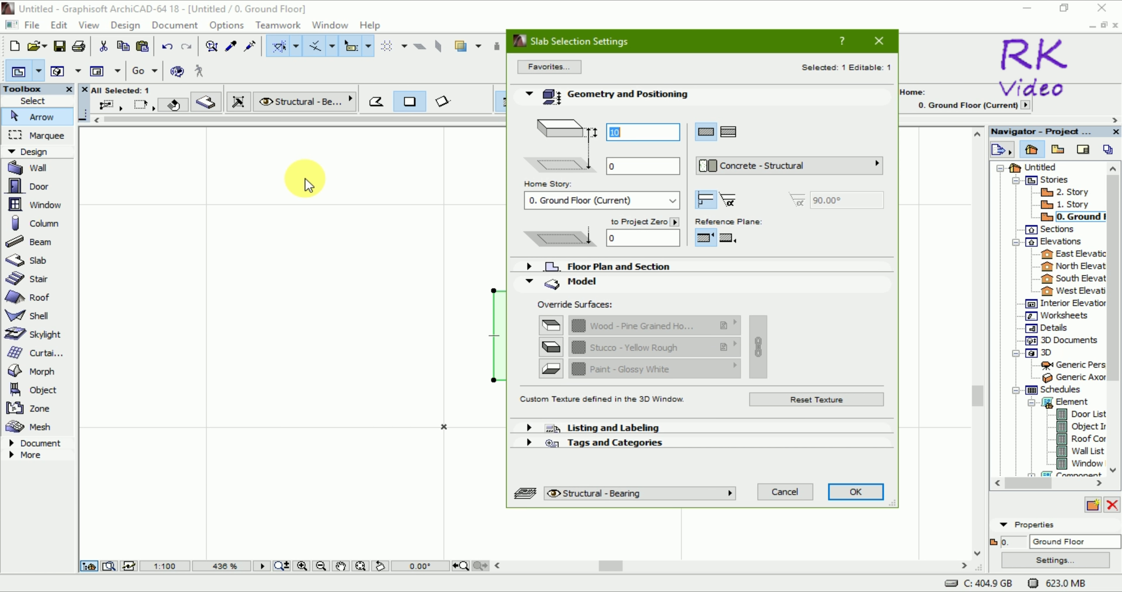
click(643, 174)
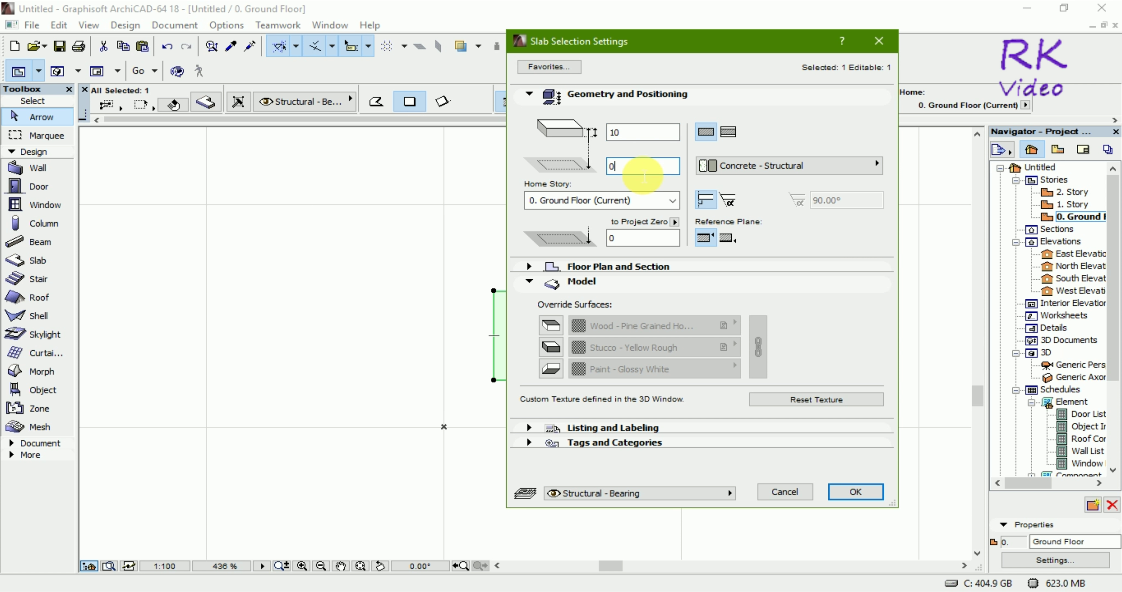
mouse_move(609, 48)
mouse_down()
mouse_move(810, 59)
mouse_move(757, 111)
mouse_up()
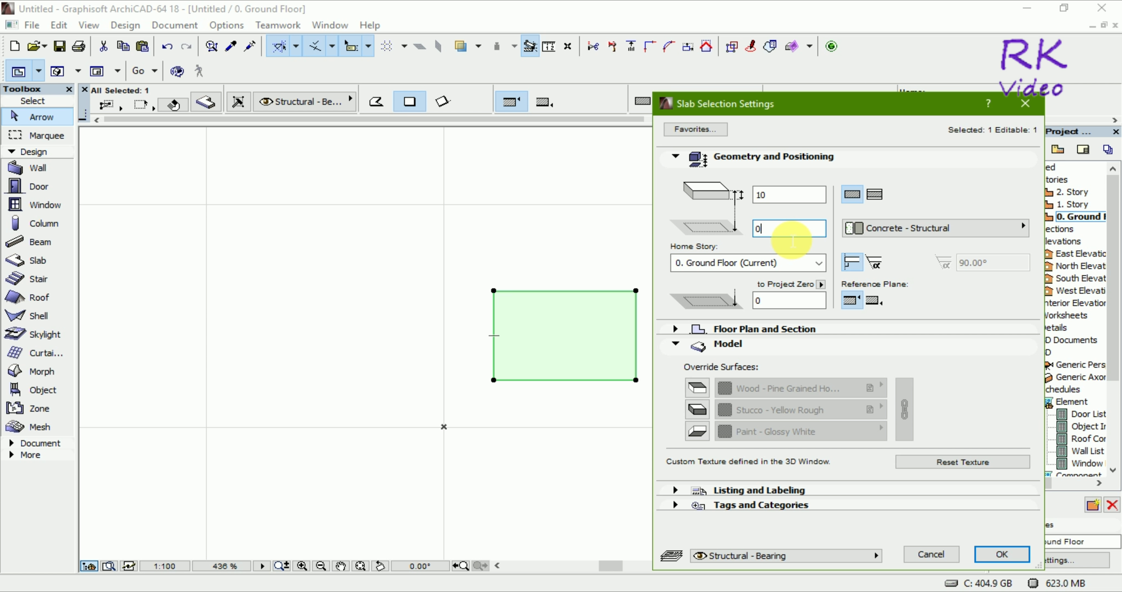
text(10)
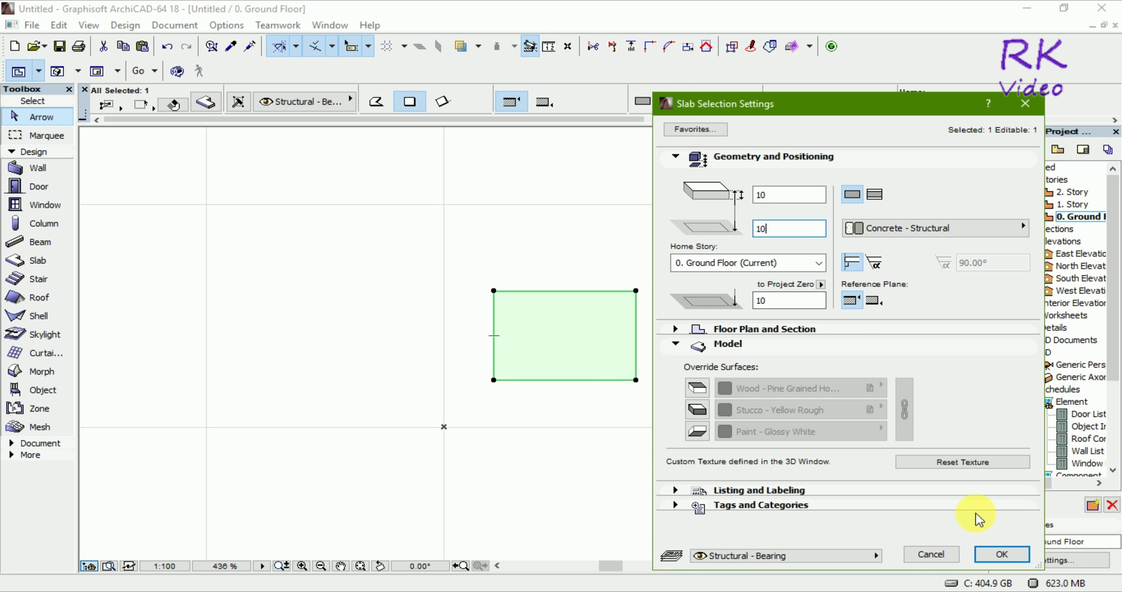
click(995, 555)
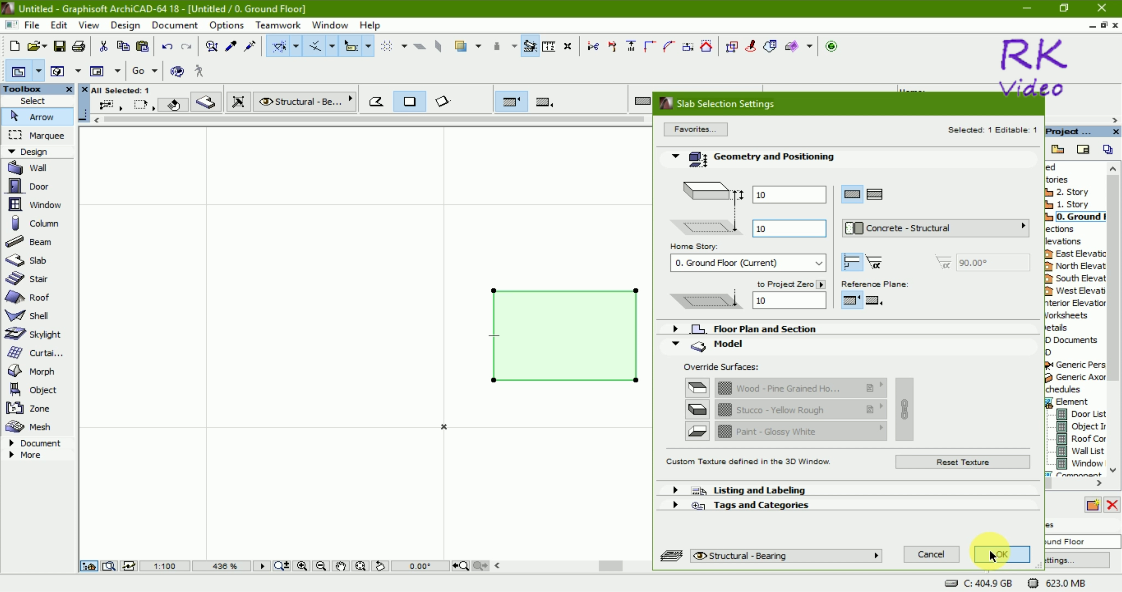
Step: Make the small slab a Basic structure, 1000 thick with a 1000 offset
click(714, 342)
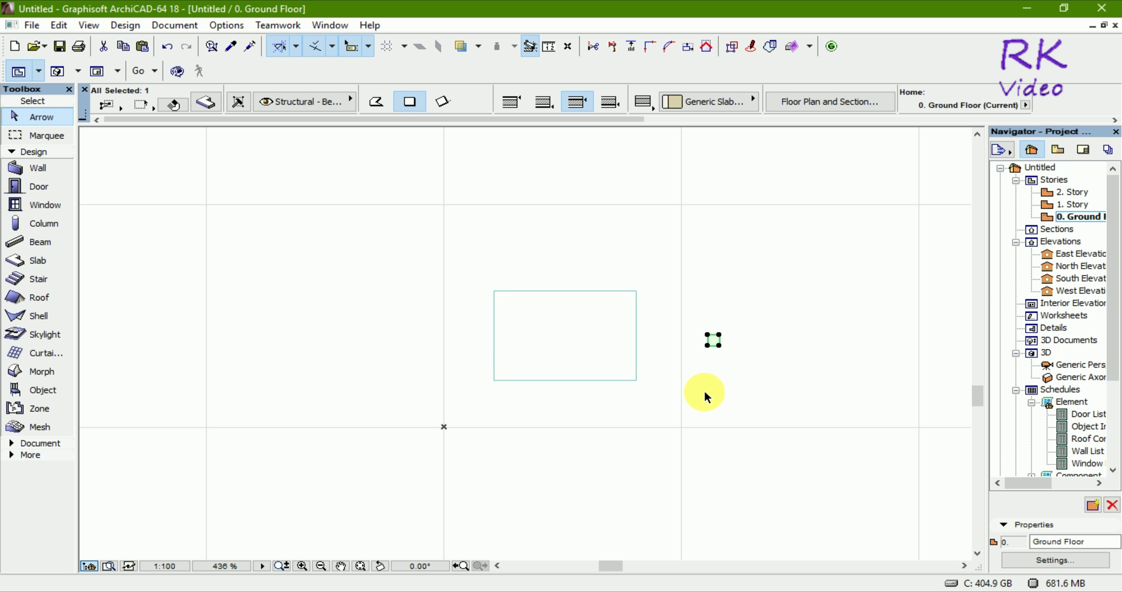
click(205, 101)
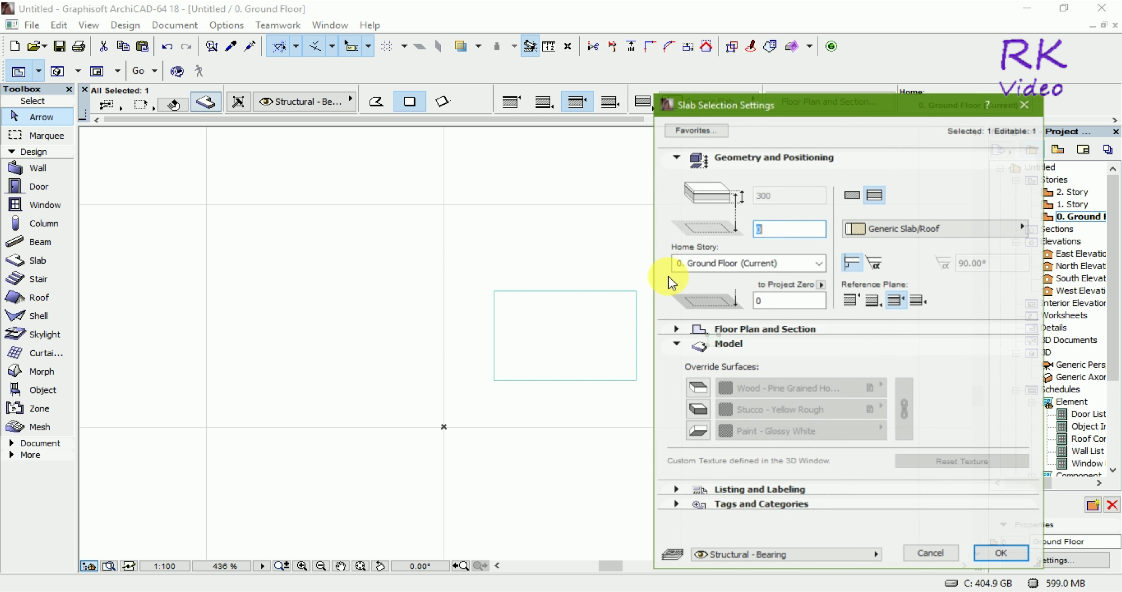
text(100)
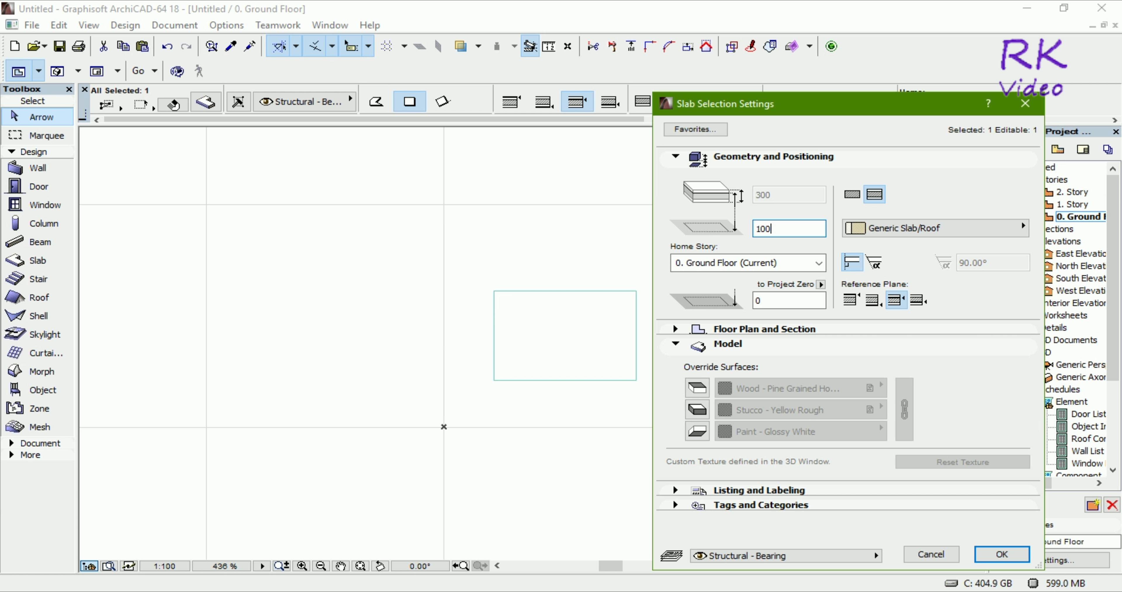
text(0)
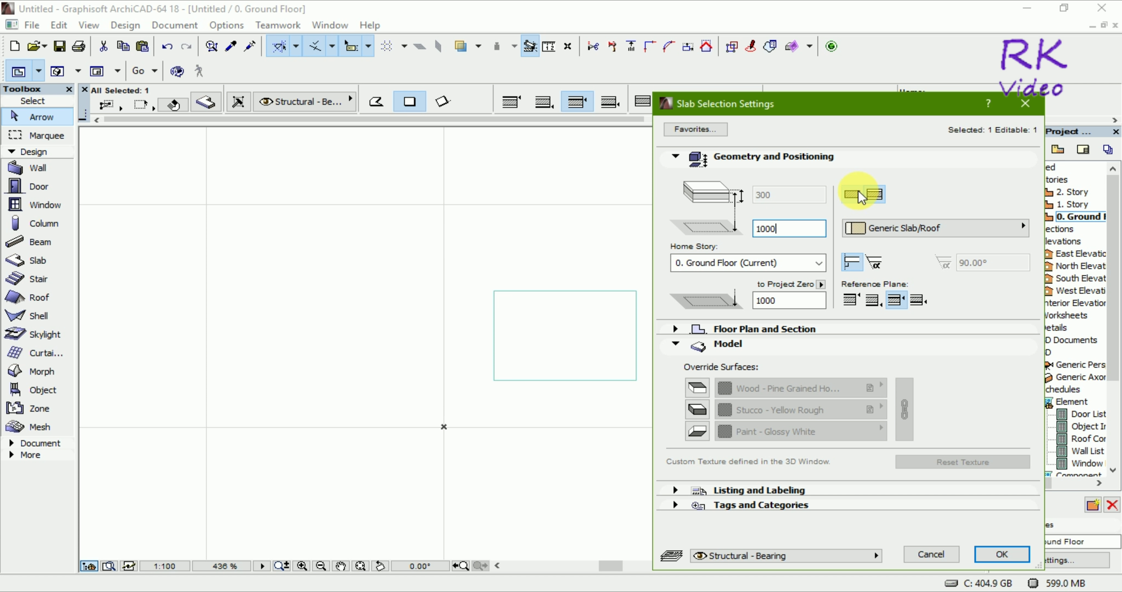
click(852, 194)
click(782, 199)
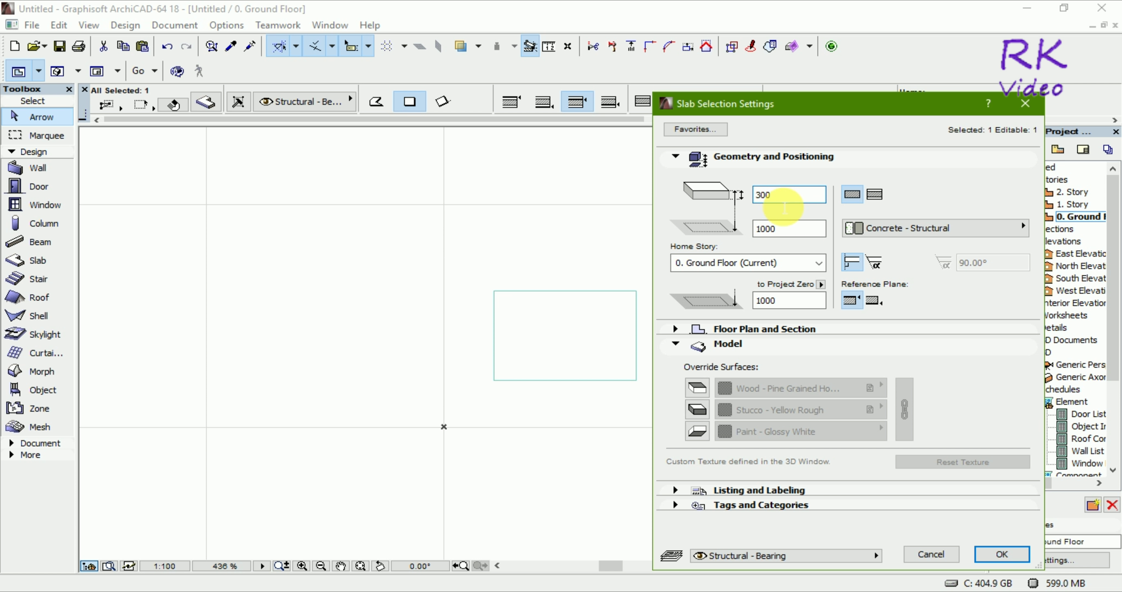
double_click(780, 196)
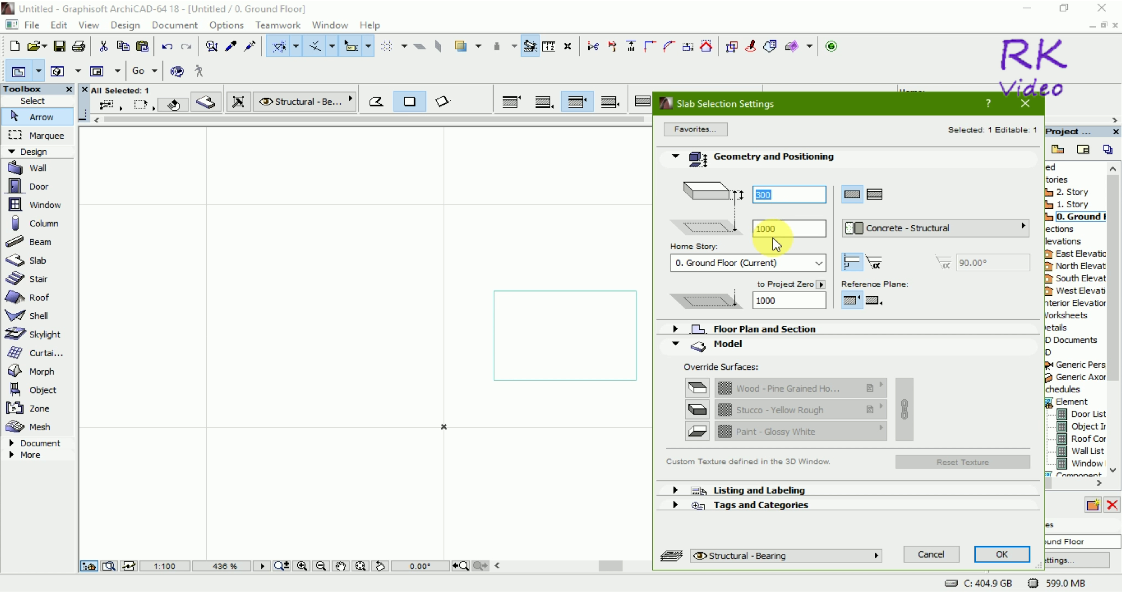
text(1)
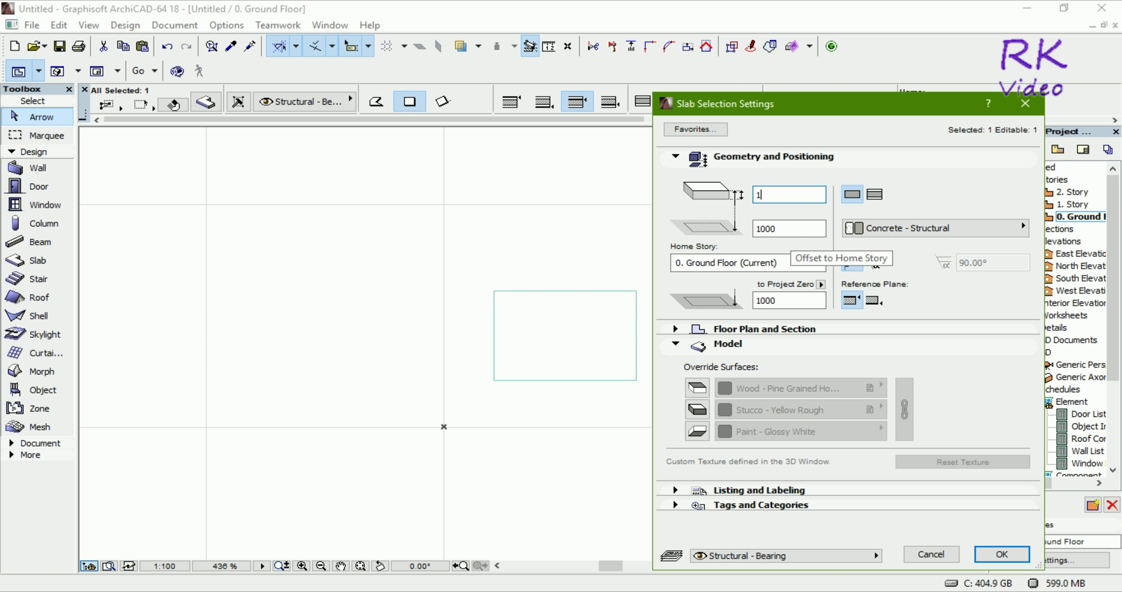
text(000)
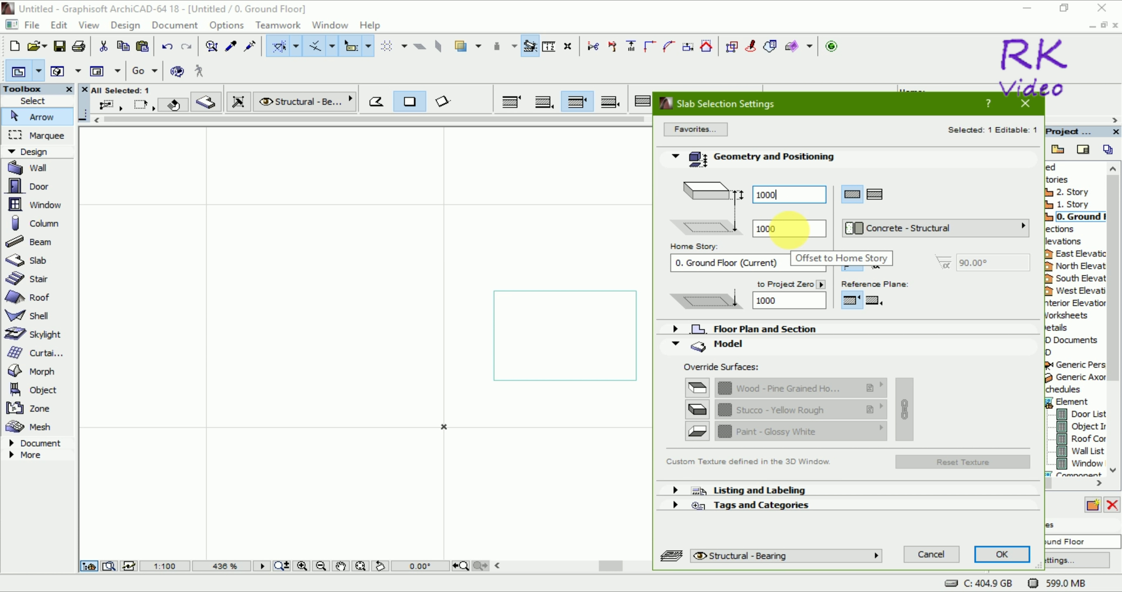
double_click(783, 228)
text(1000)
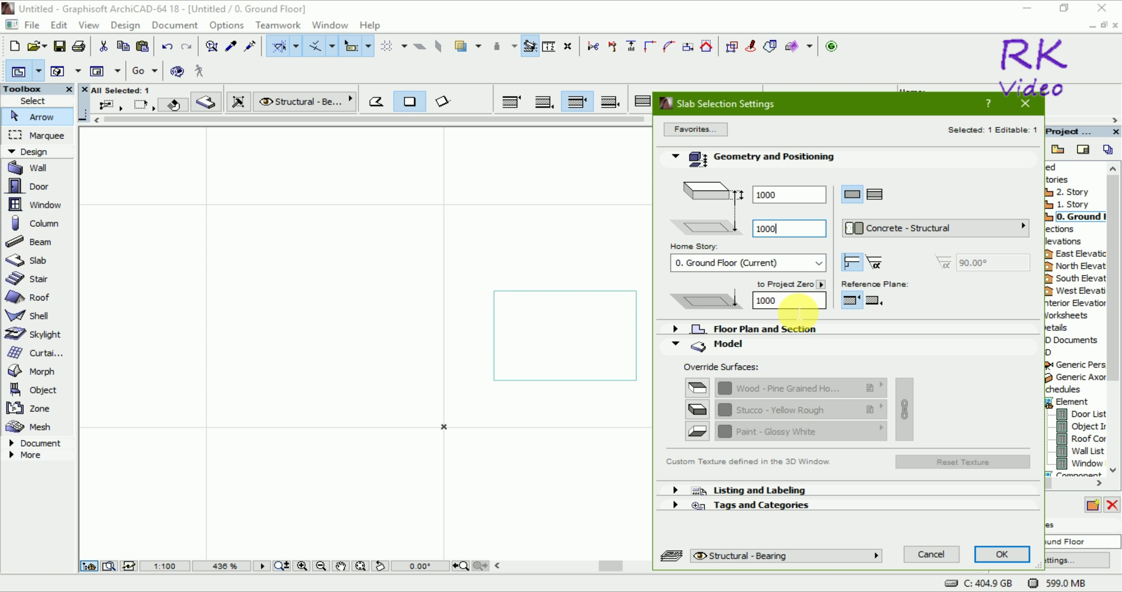
click(799, 307)
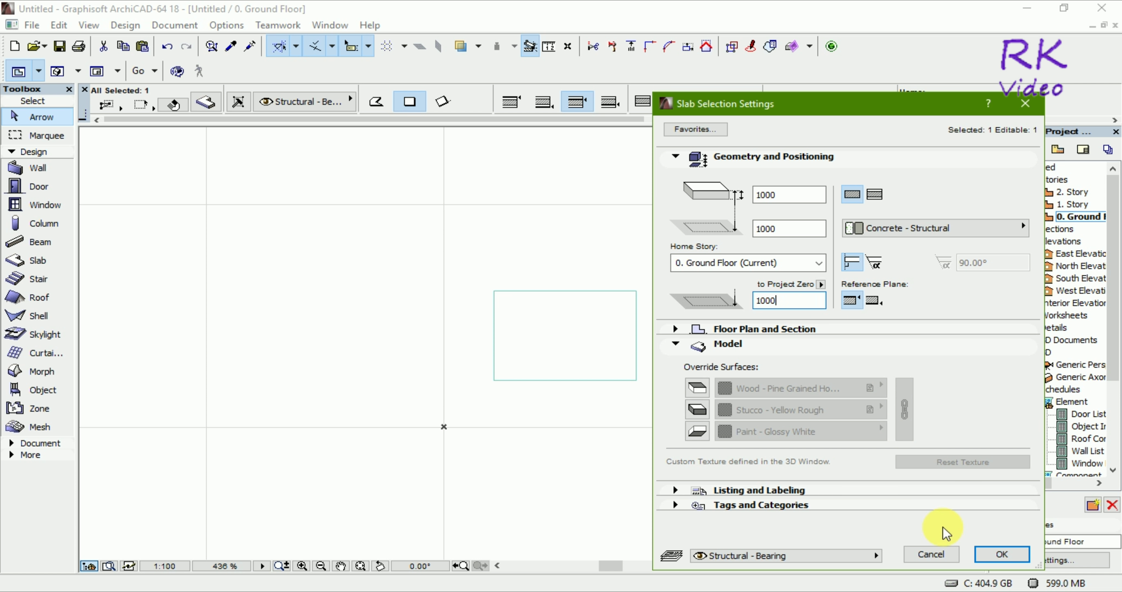
click(985, 561)
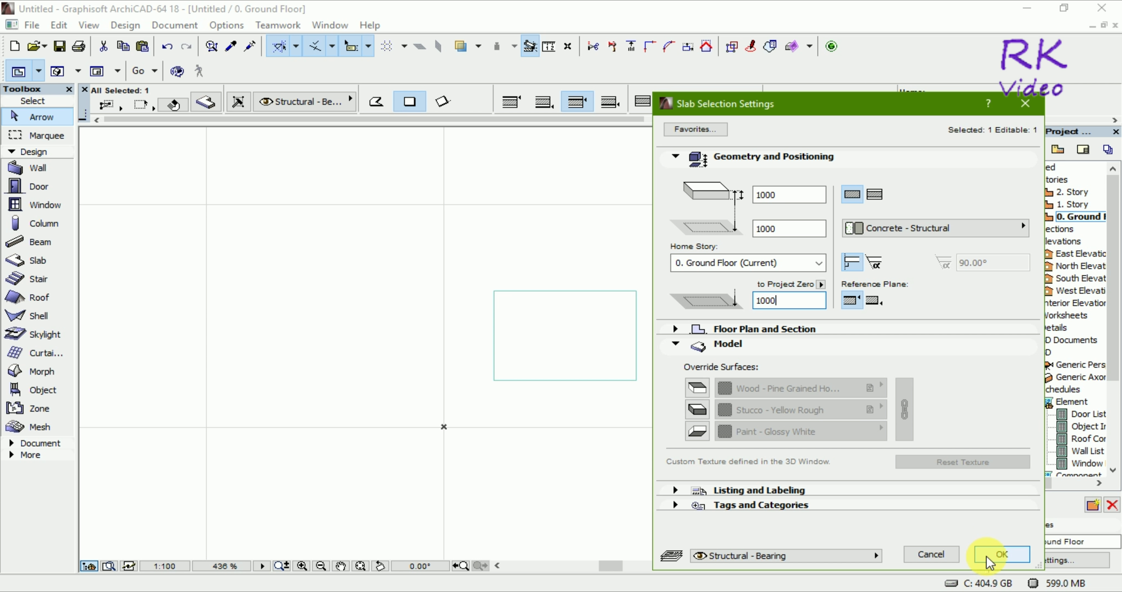
click(986, 558)
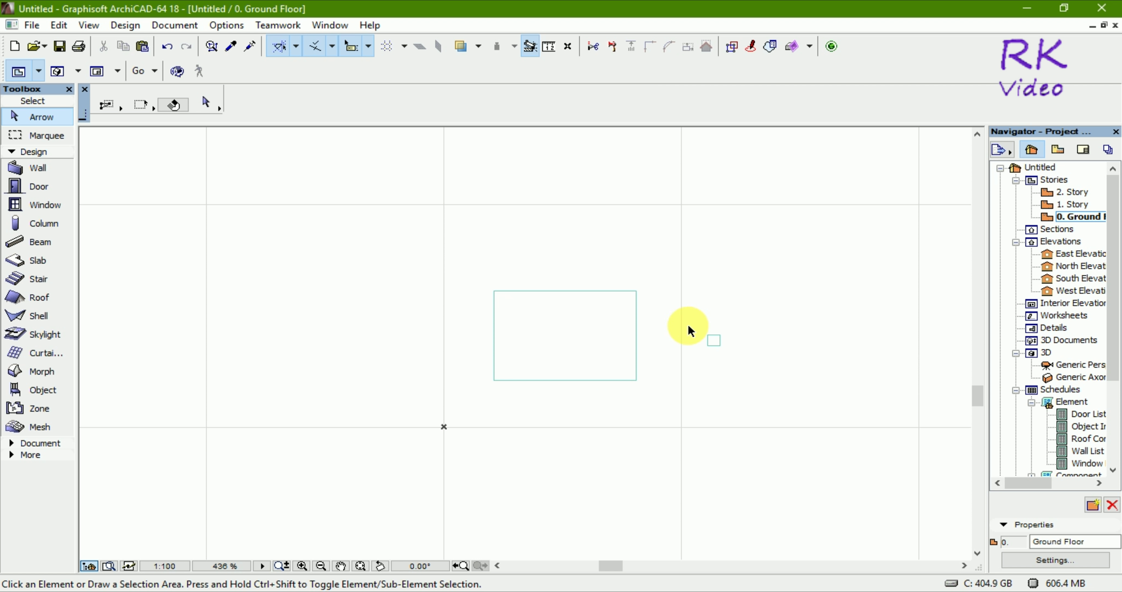
drag(687, 327, 806, 401)
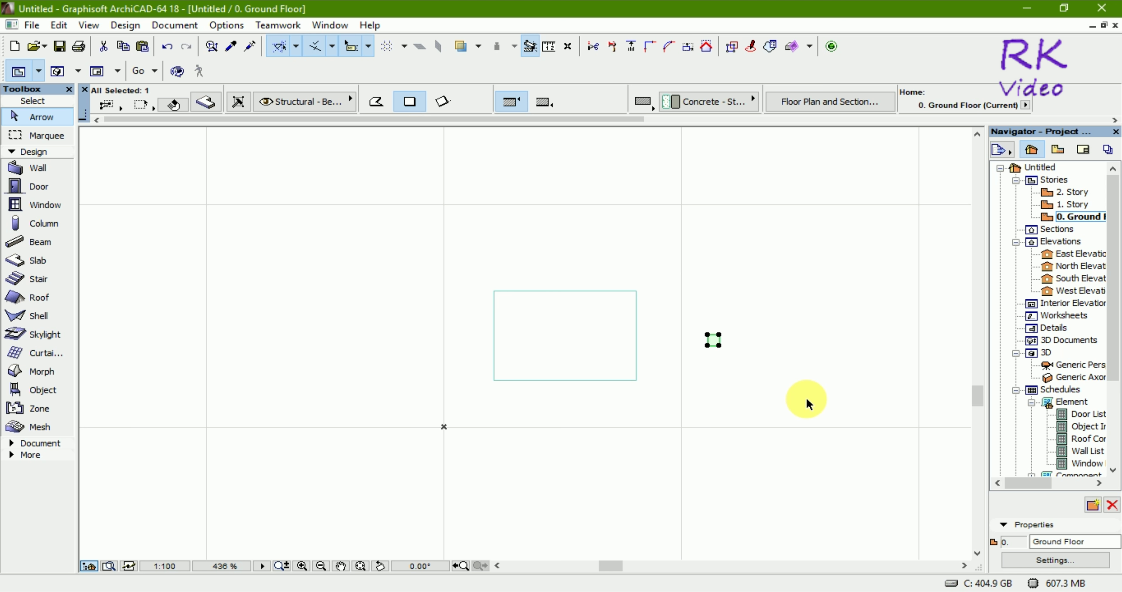
key(F5)
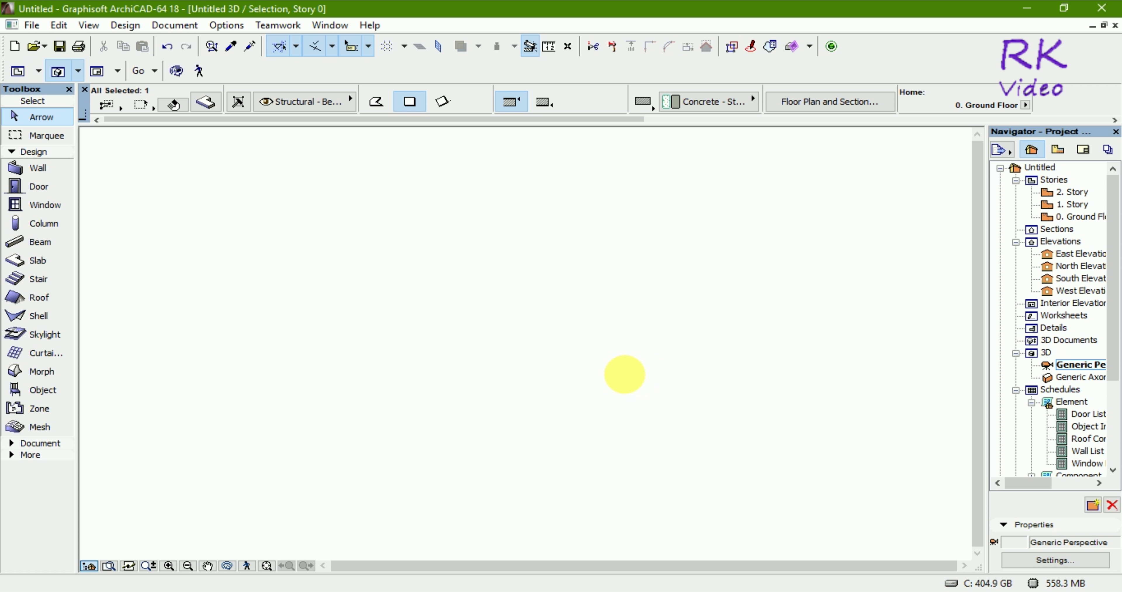
scroll(330, 400, up, 2)
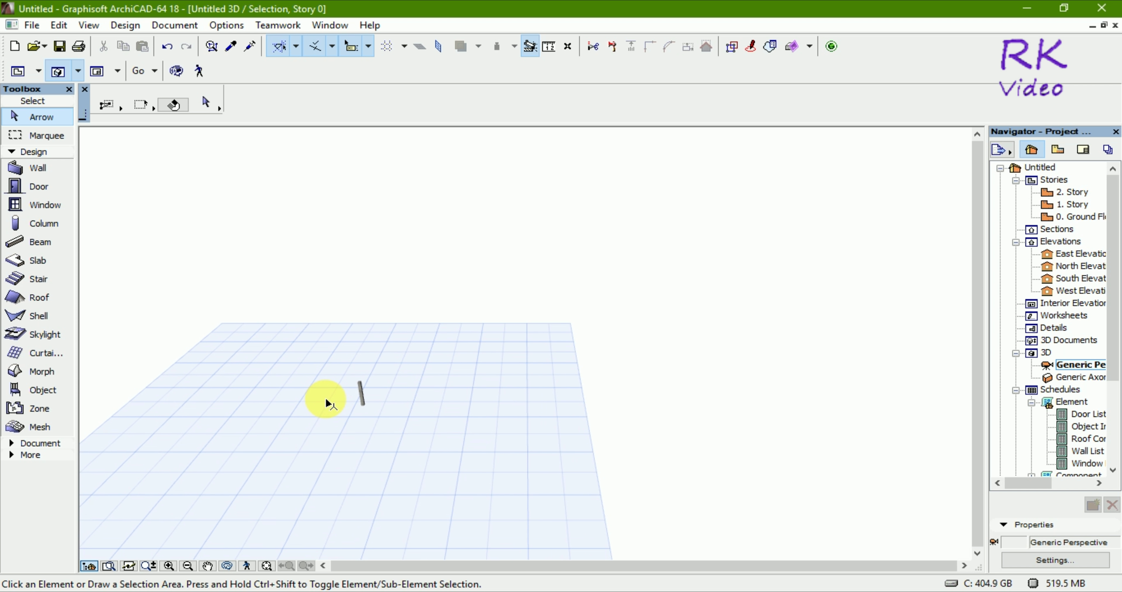
scroll(325, 400, up, 2)
scroll(387, 384, up, 3)
double_click(1079, 253)
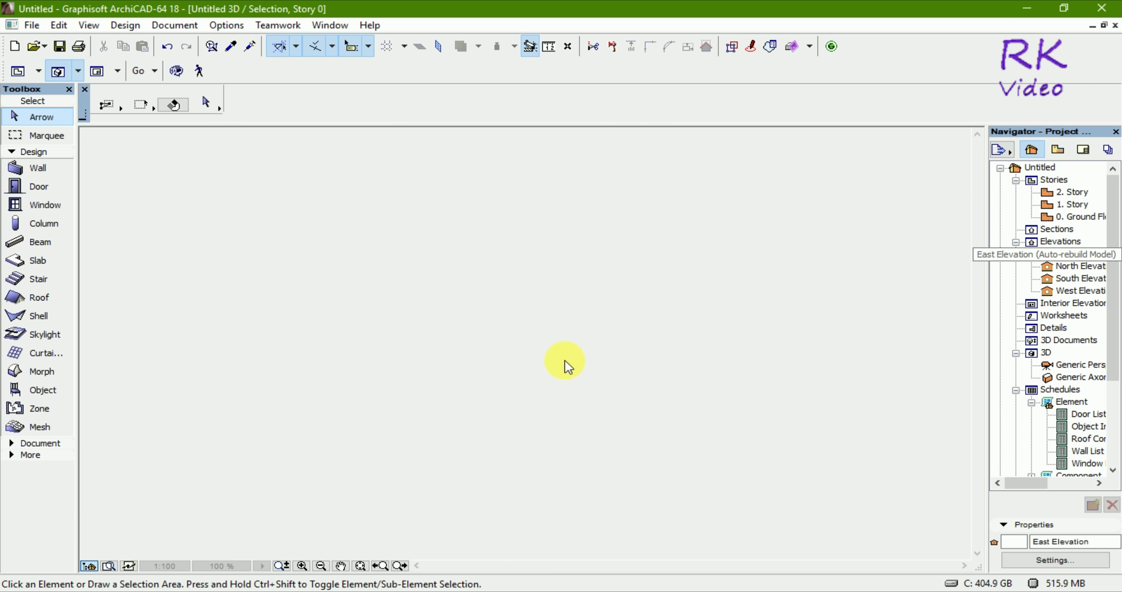
scroll(340, 396, up, 3)
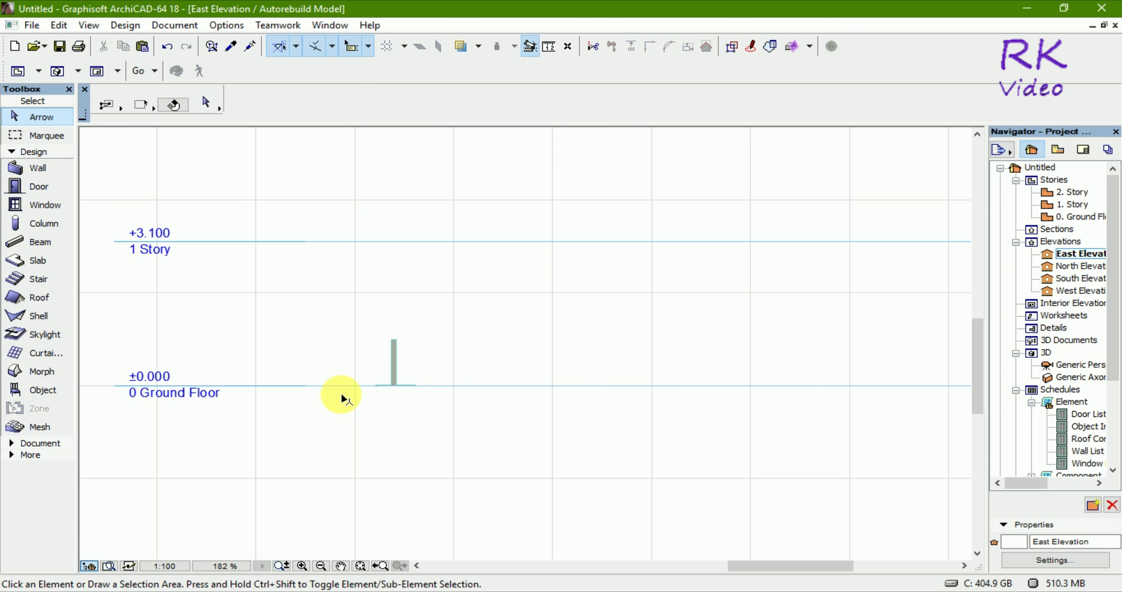
scroll(371, 383, up, 3)
scroll(371, 383, up, 2)
scroll(372, 383, up, 2)
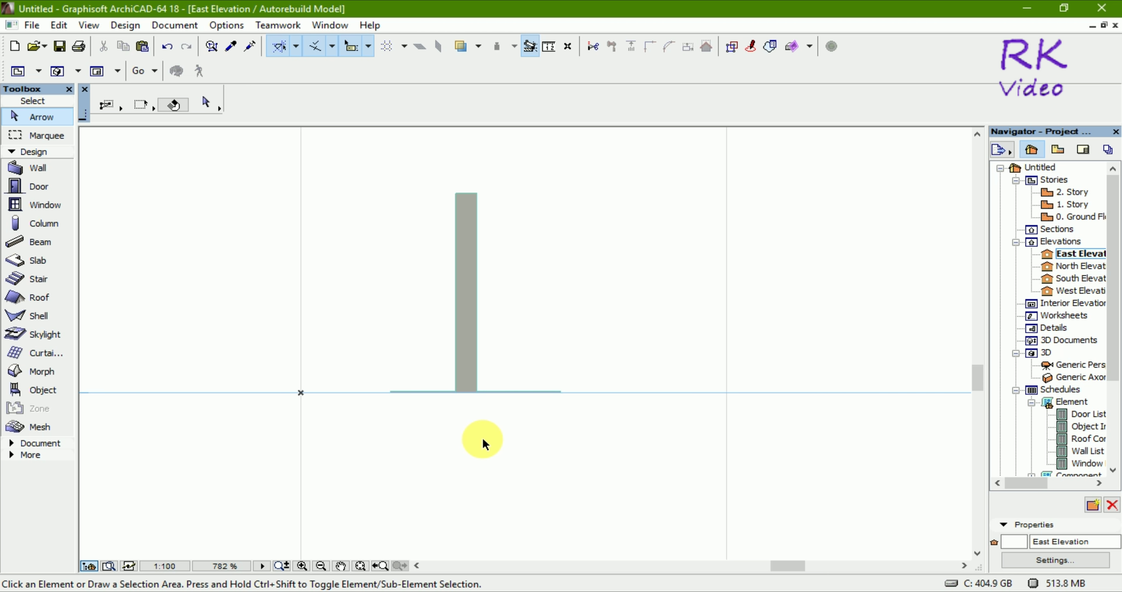
click(476, 324)
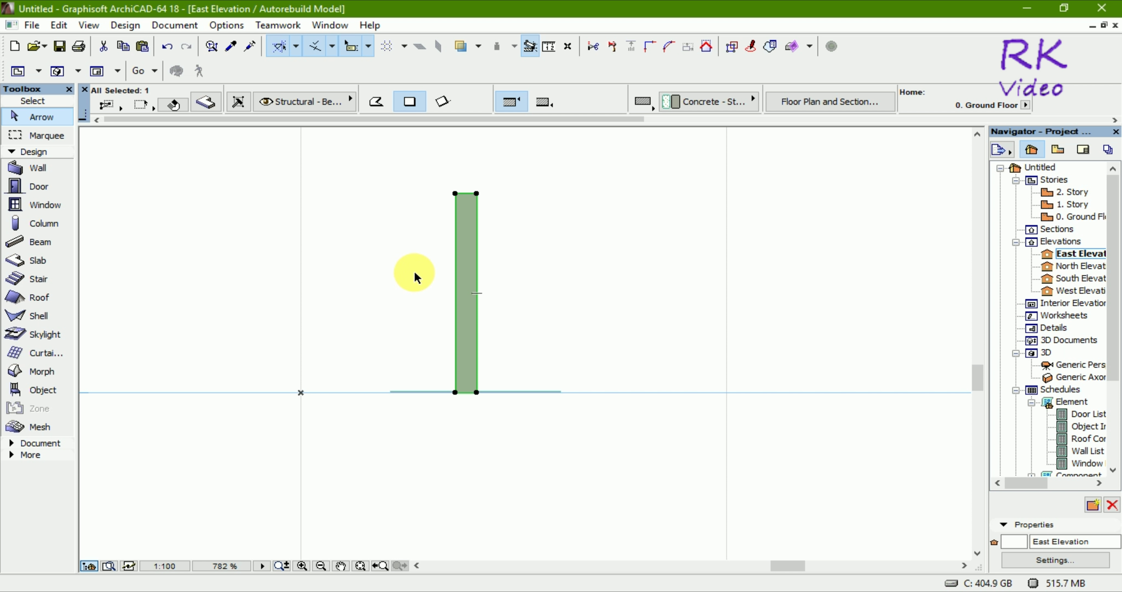
key(F2)
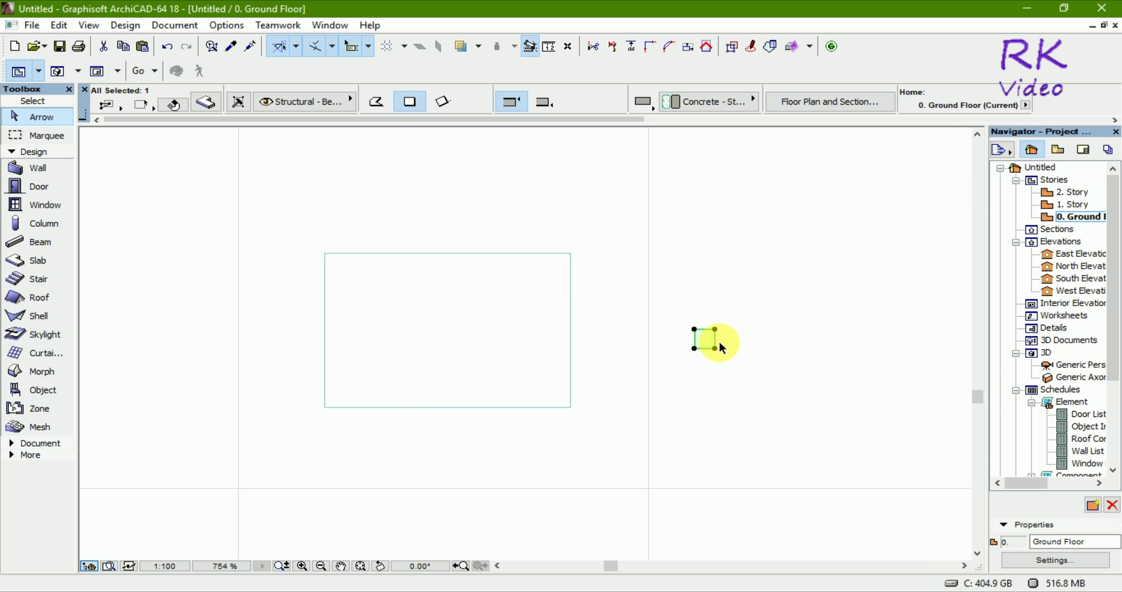
Step: Offset one post edge by 50, then abandon two further offset attempts
scroll(718, 340, up, 3)
scroll(719, 339, up, 4)
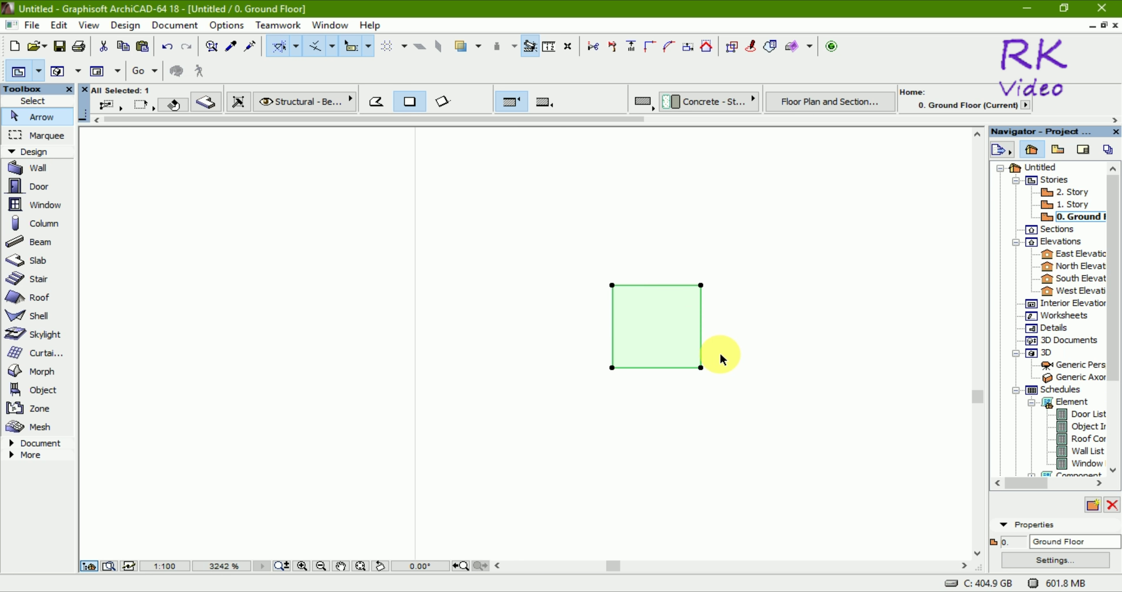
click(701, 367)
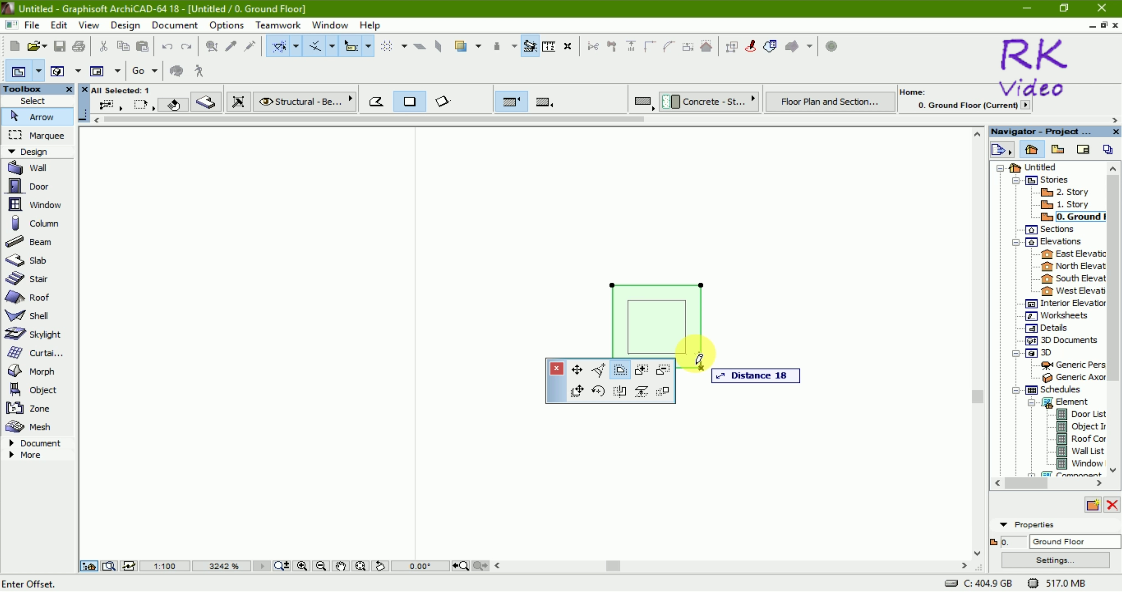
text(50)
key(Return)
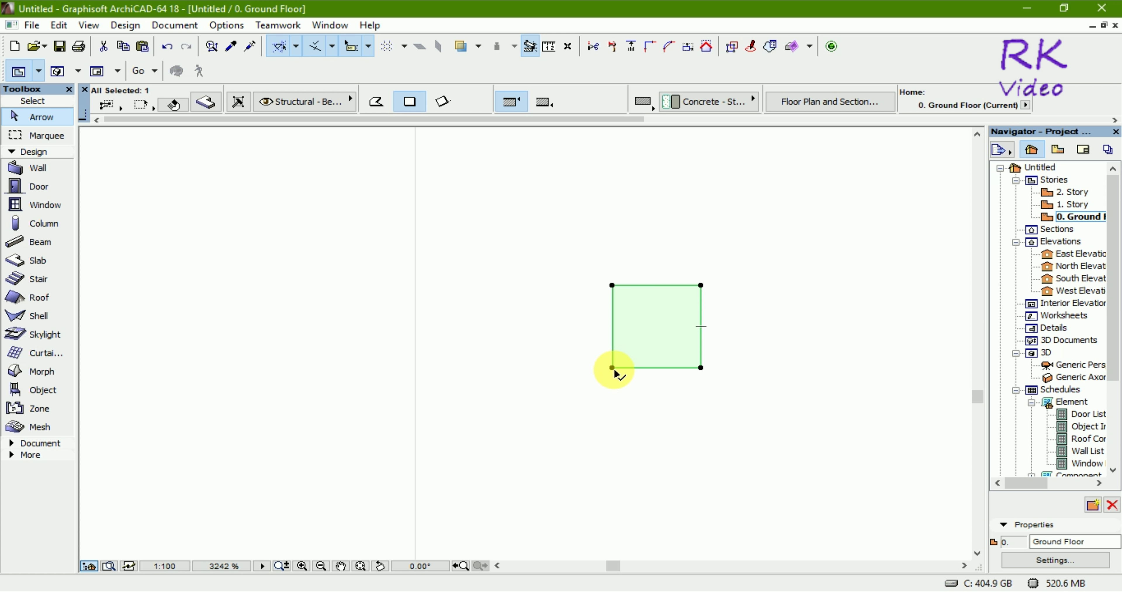
click(615, 368)
text(50)
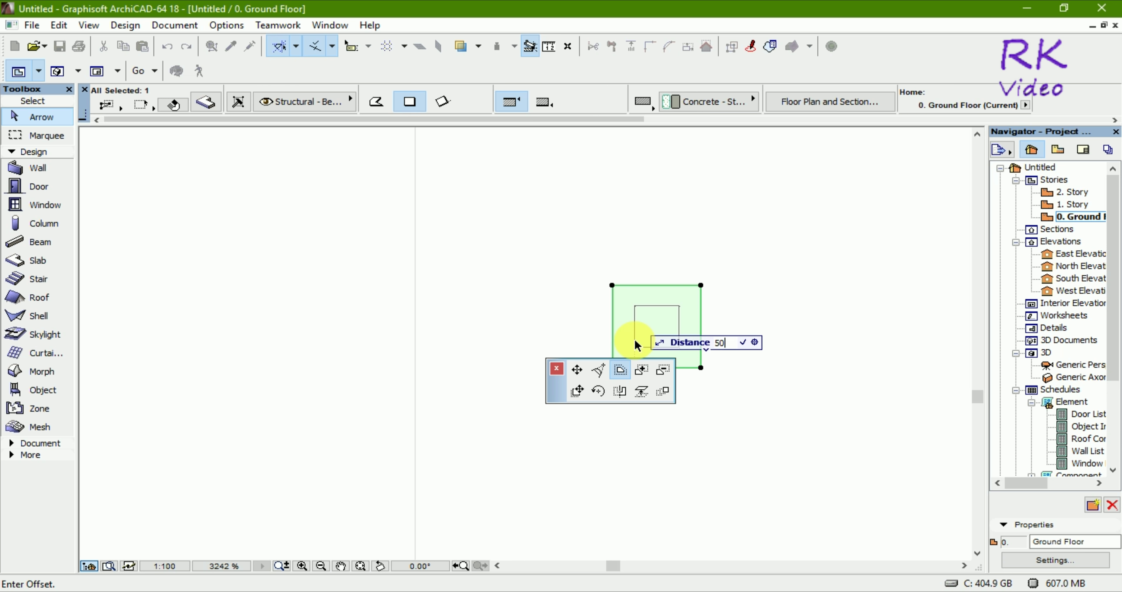
key(Escape)
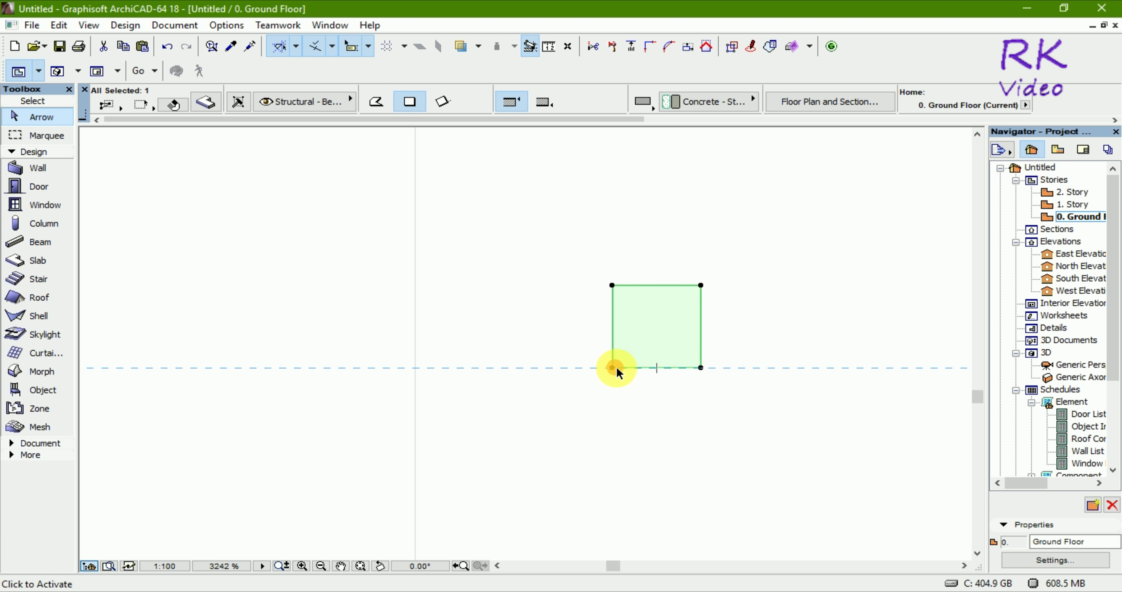
click(612, 286)
text(50)
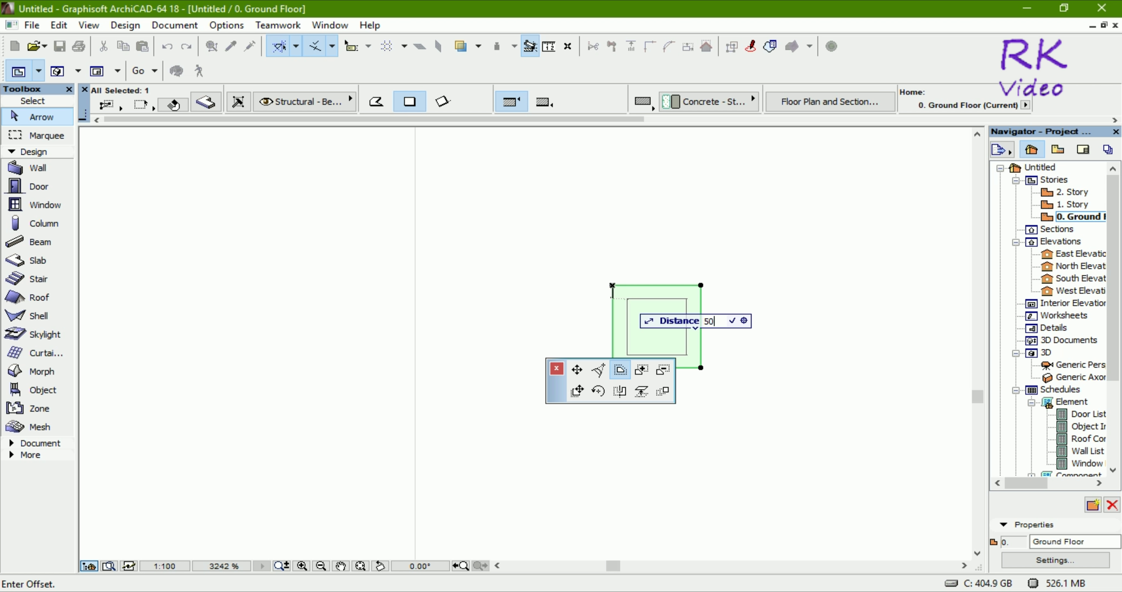
click(614, 331)
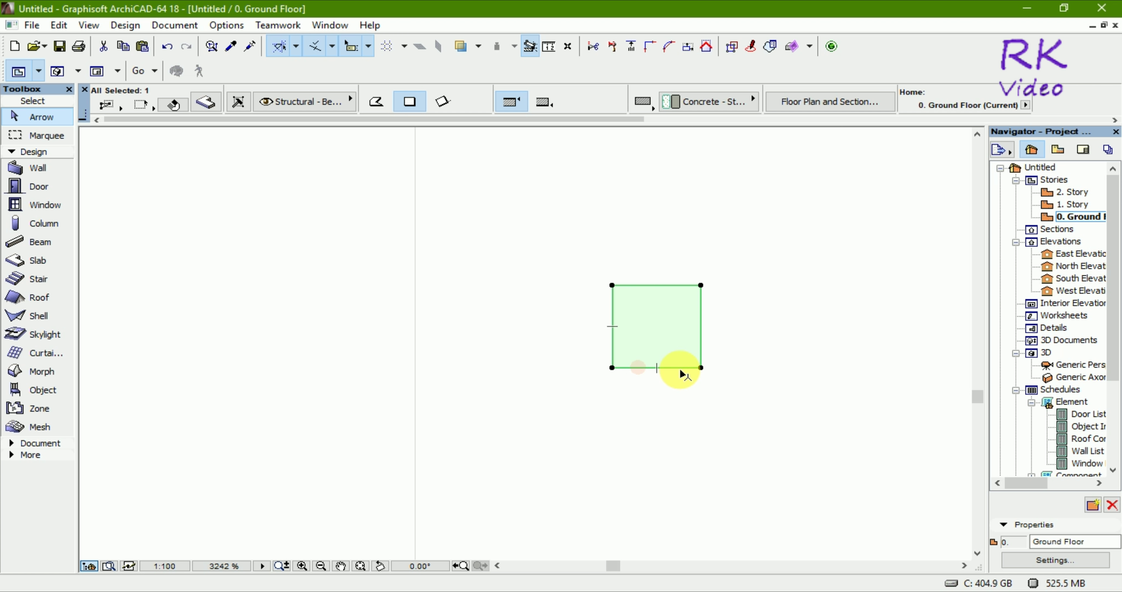
Step: Offset the post's bottom and right edges inward to shrink it
click(701, 368)
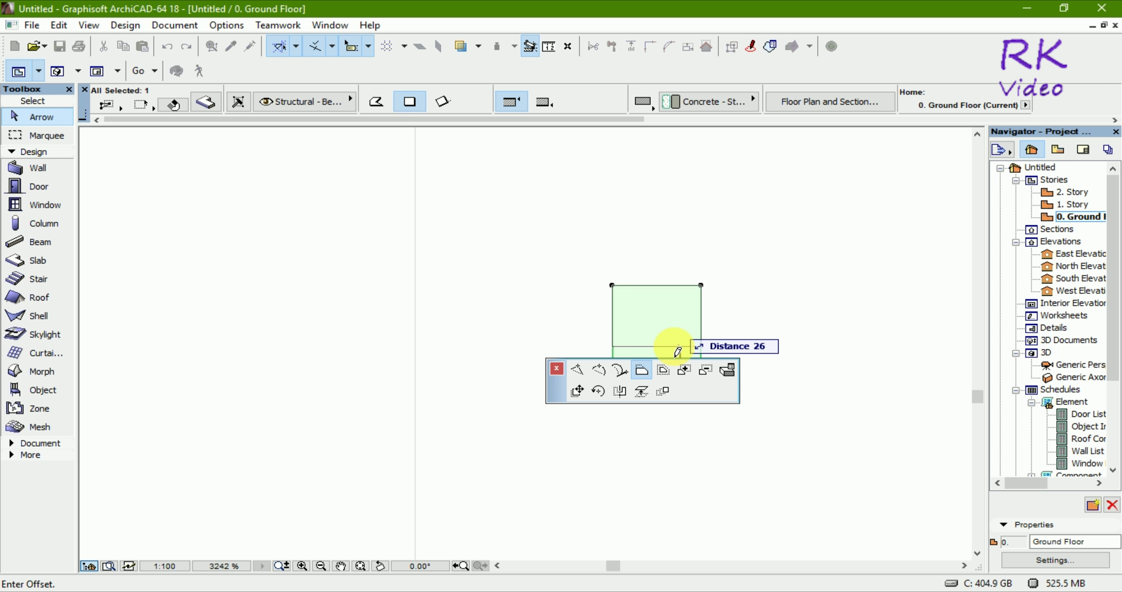
text(1)
key(Return)
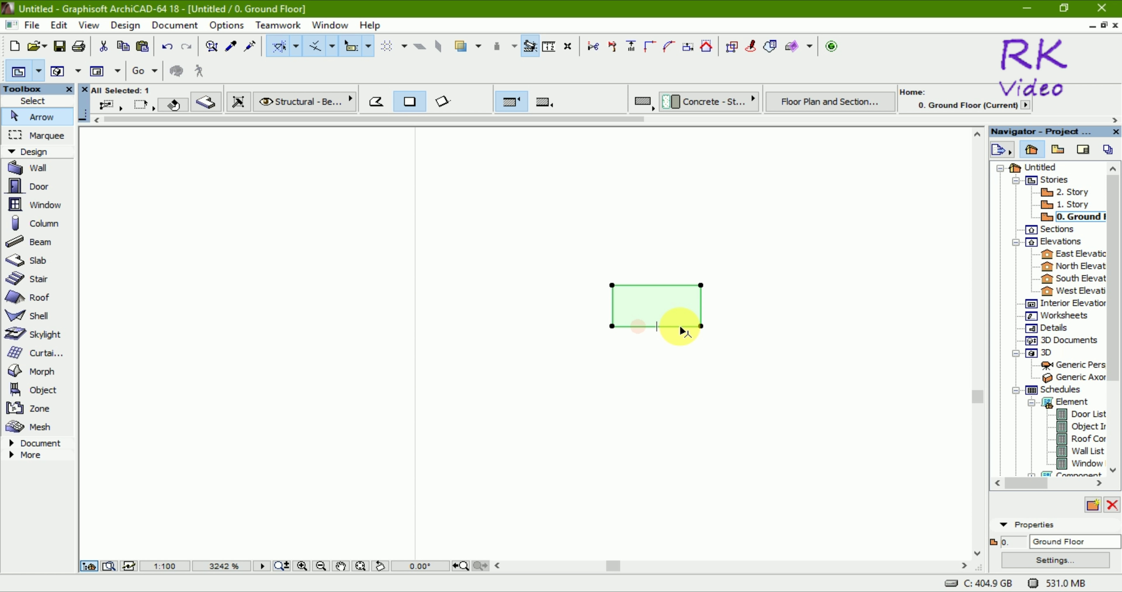
click(700, 313)
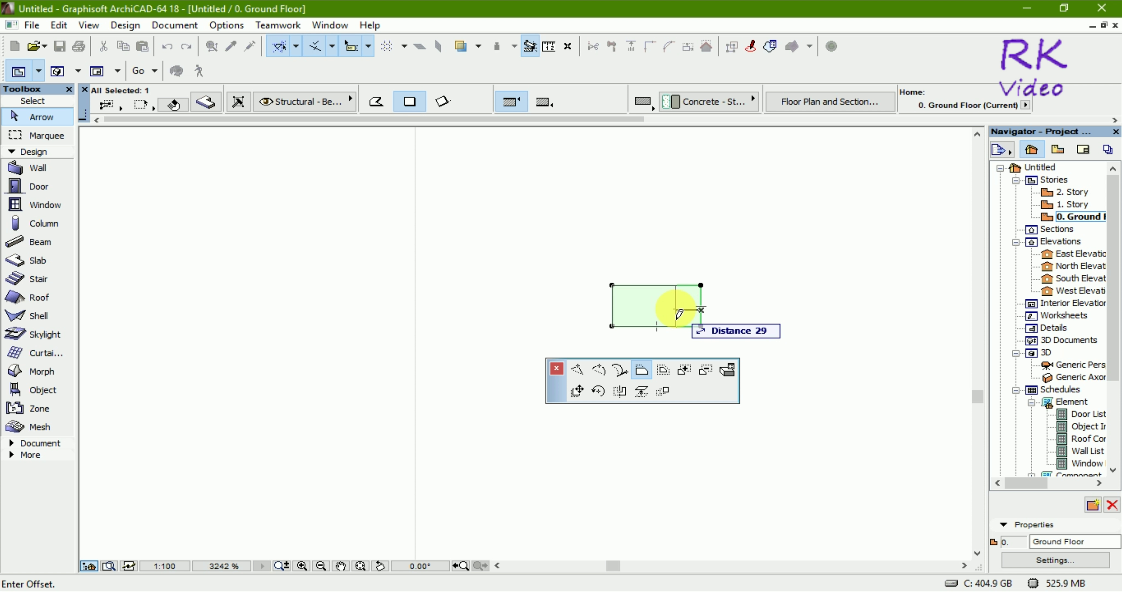
click(656, 308)
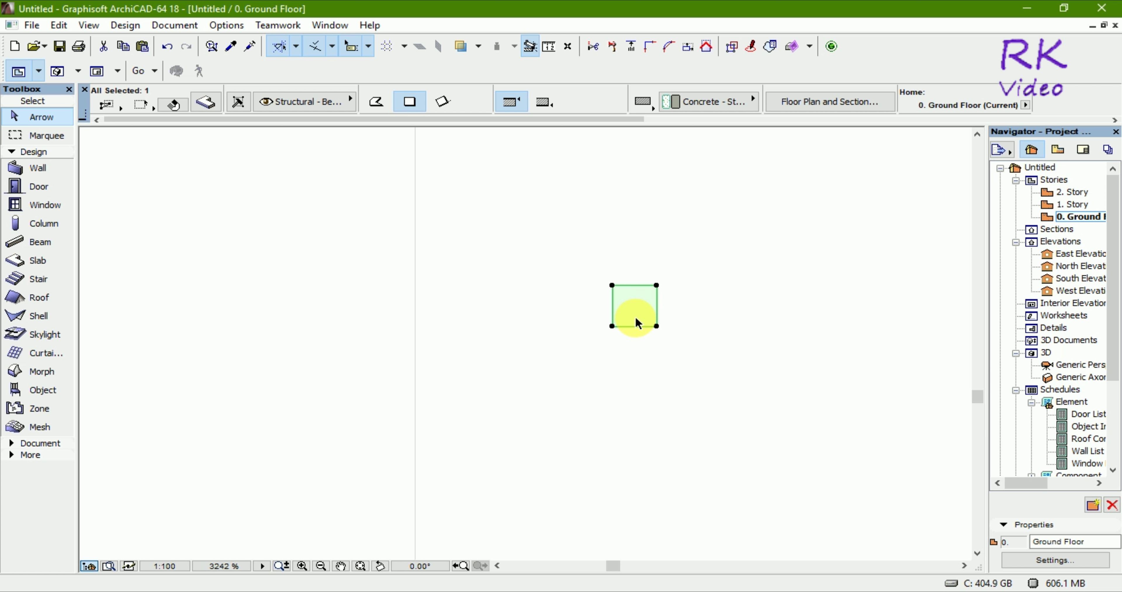
key(ctrl+shift+d)
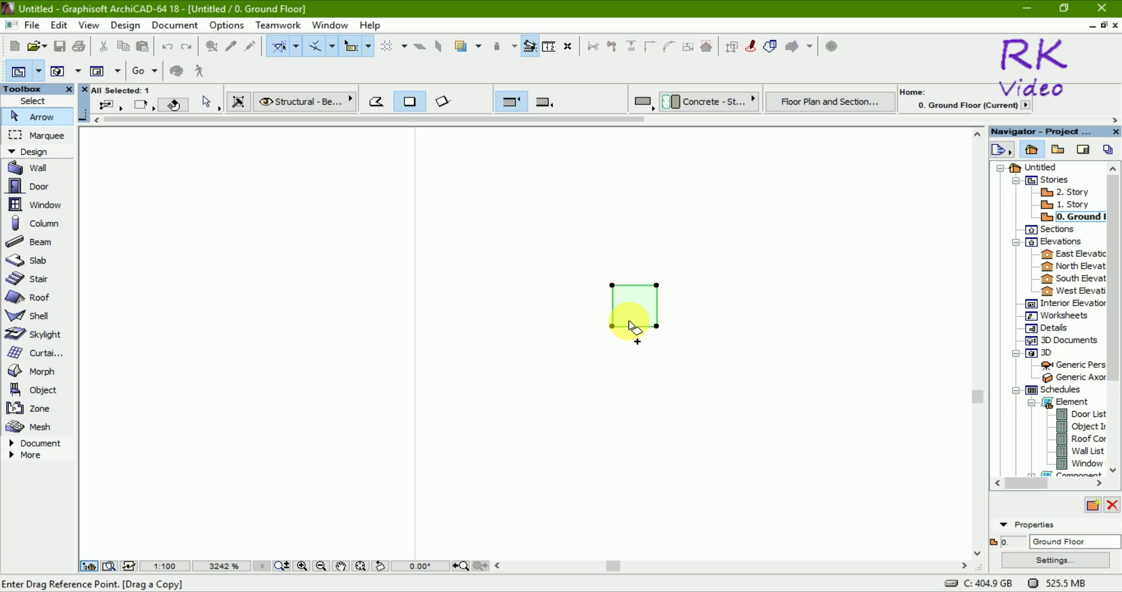
Step: Place a copy of the post up and to the right of the original
click(612, 325)
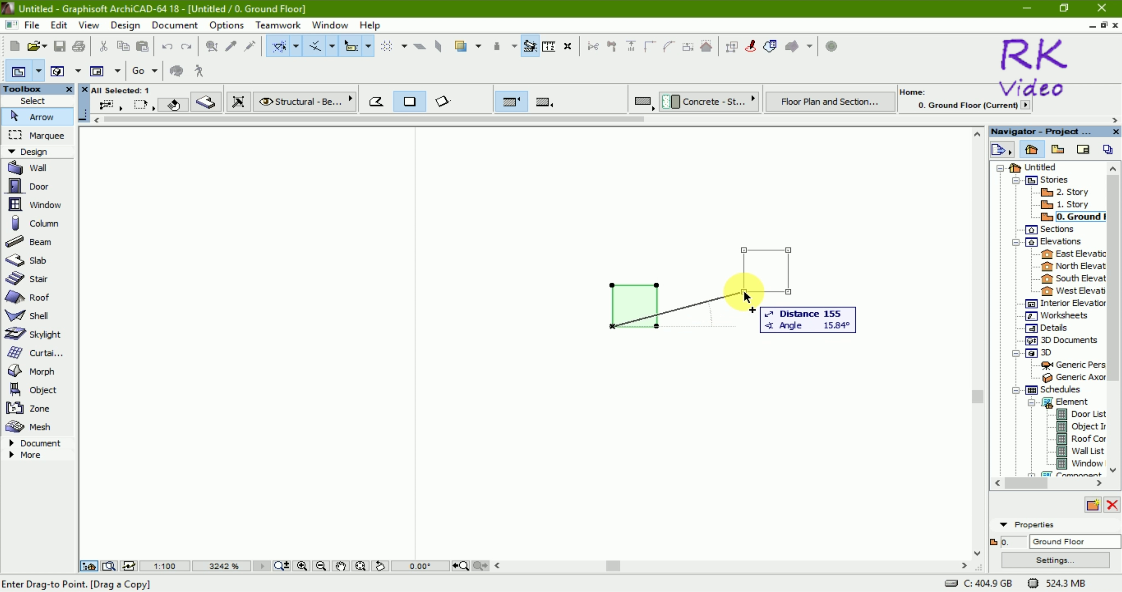
click(744, 292)
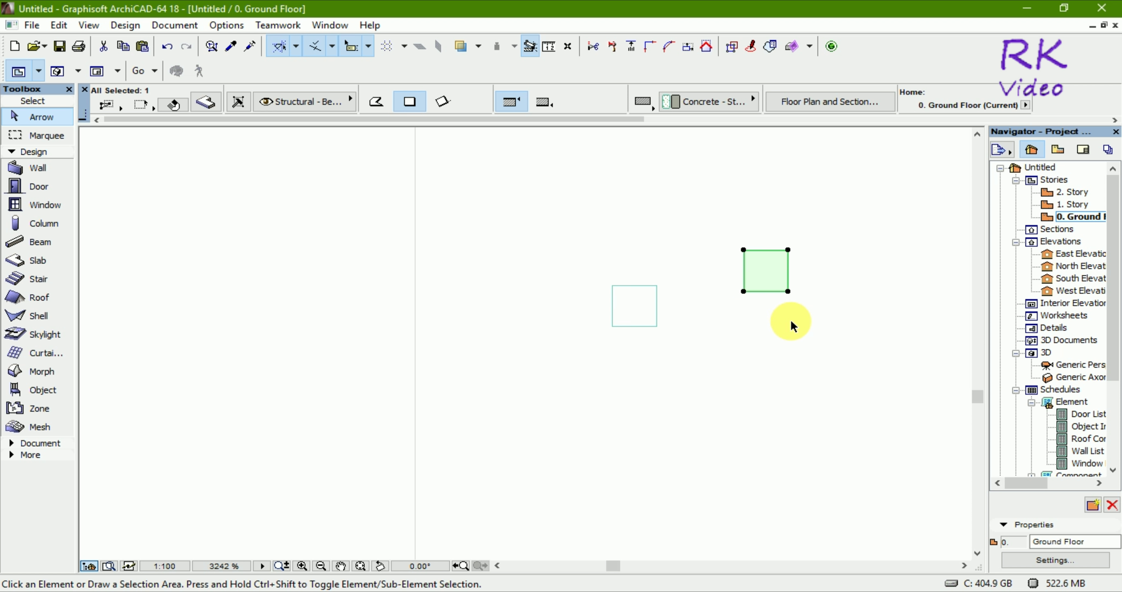
click(705, 331)
scroll(671, 343, down, 2)
scroll(633, 361, down, 2)
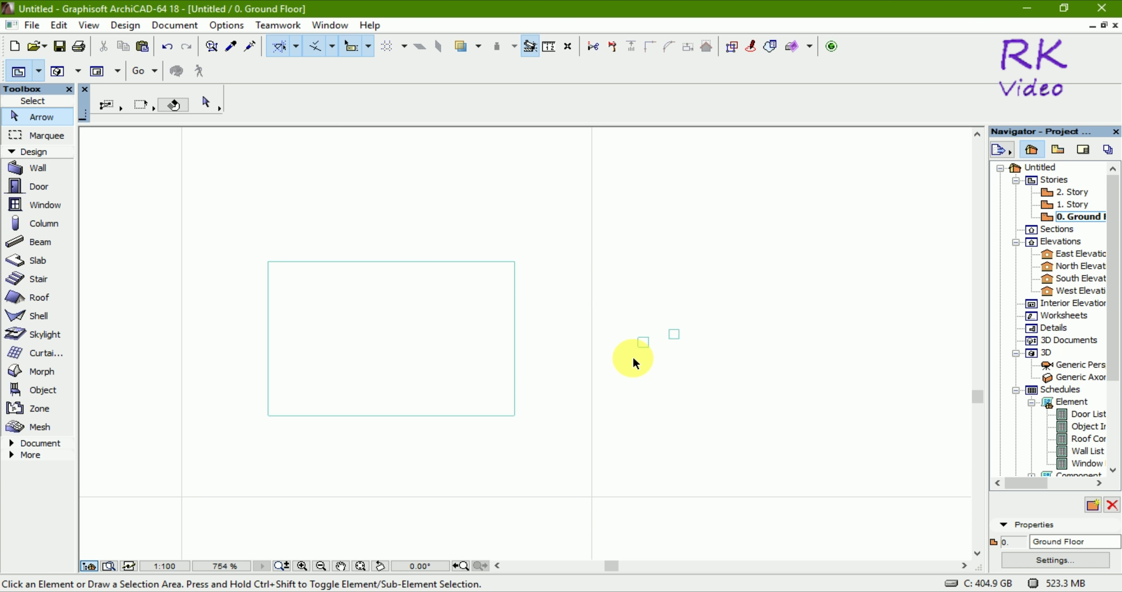
Step: Move the original post to the bottom-right corner of the large slab outline
drag(626, 325, 662, 372)
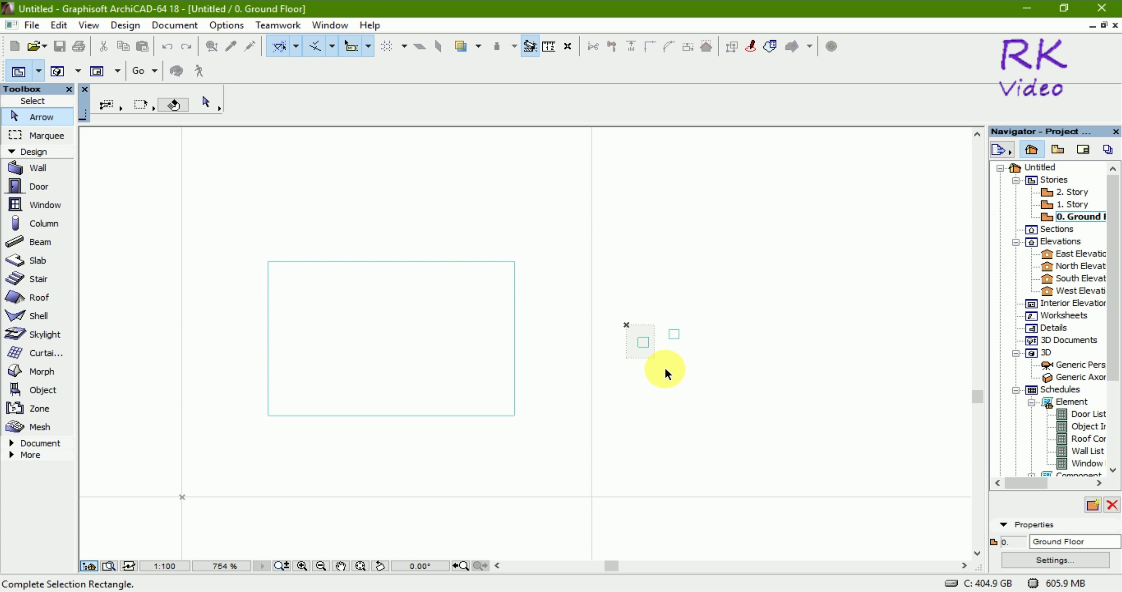
click(661, 372)
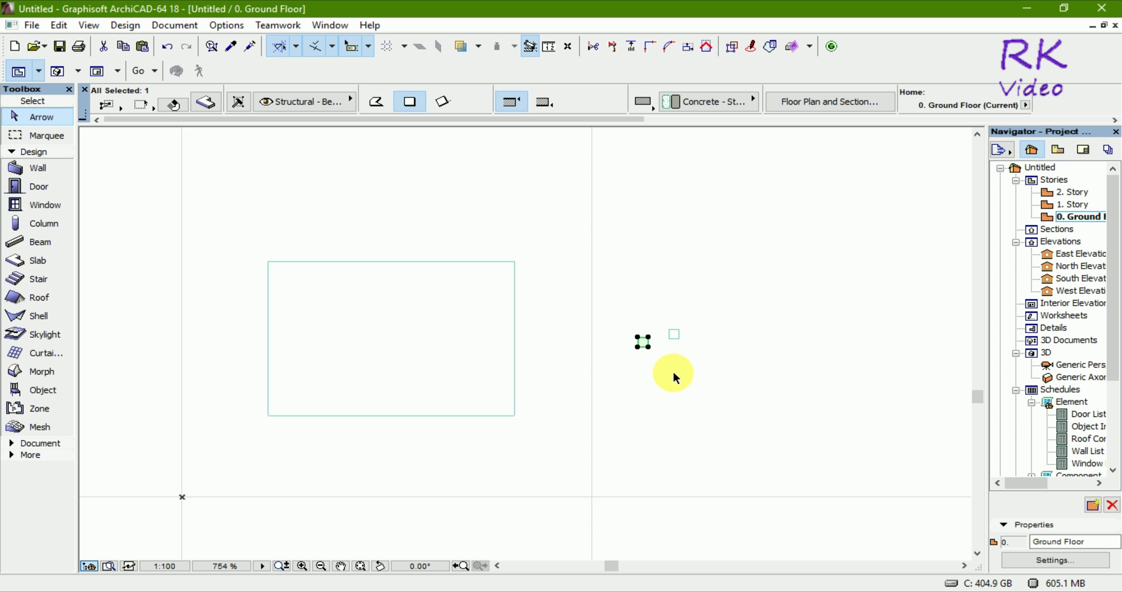
key(ctrl+d)
scroll(647, 355, up, 2)
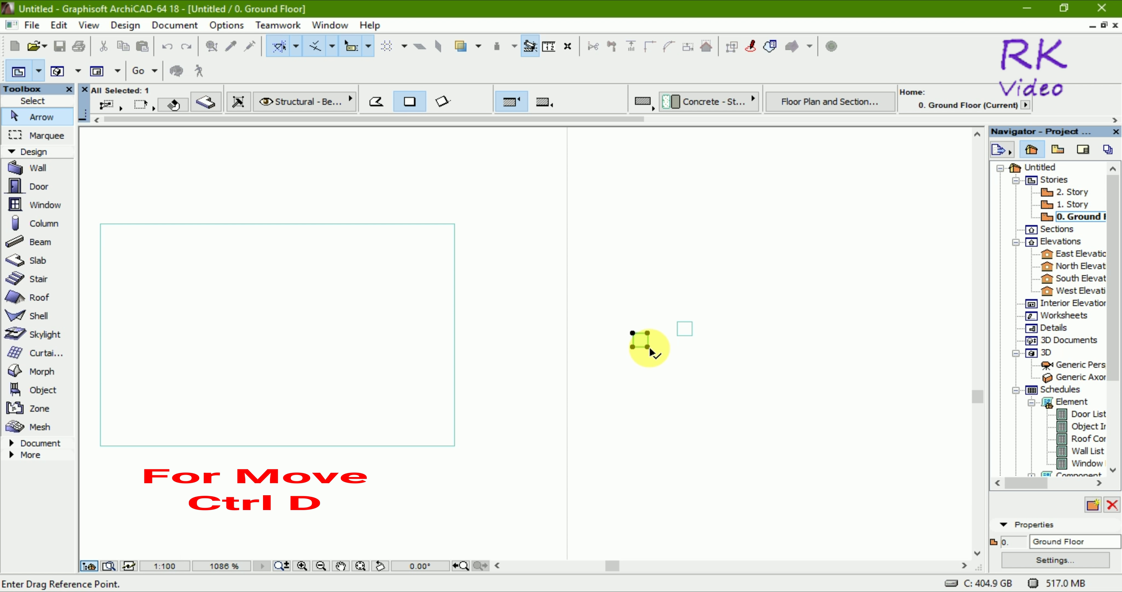
click(647, 347)
scroll(408, 456, up, 2)
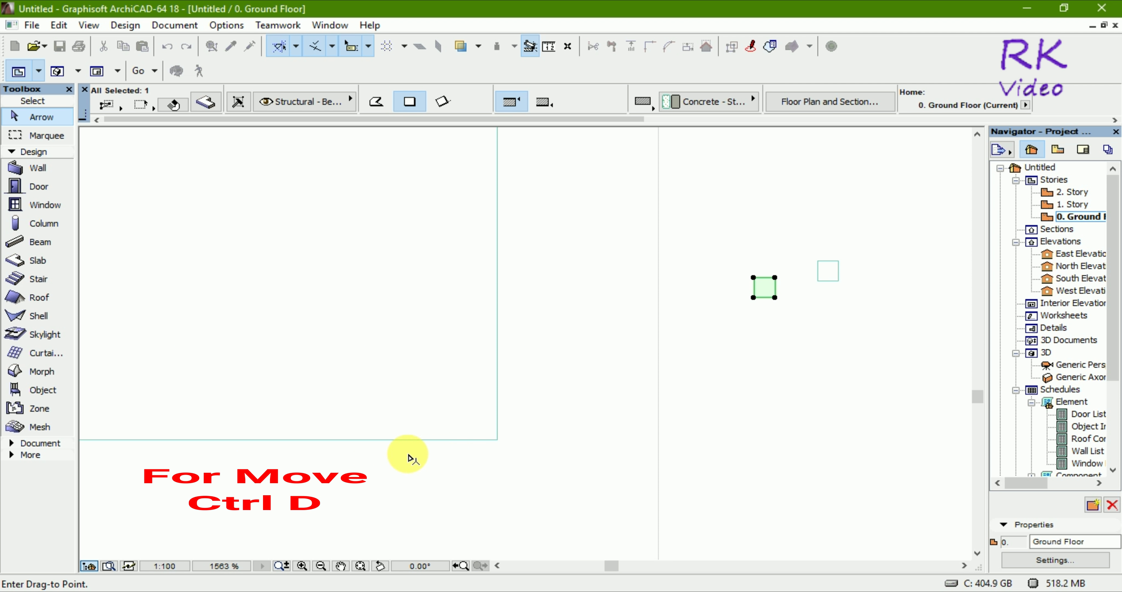
scroll(408, 456, up, 2)
scroll(505, 426, up, 2)
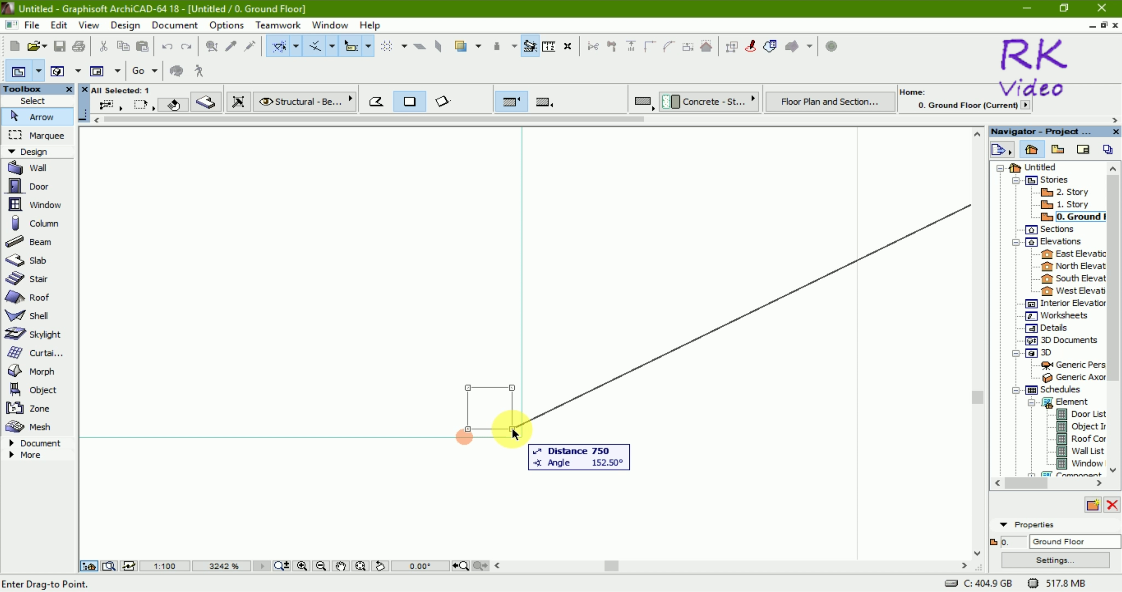
click(511, 428)
scroll(602, 402, down, 1)
scroll(601, 402, up, 3)
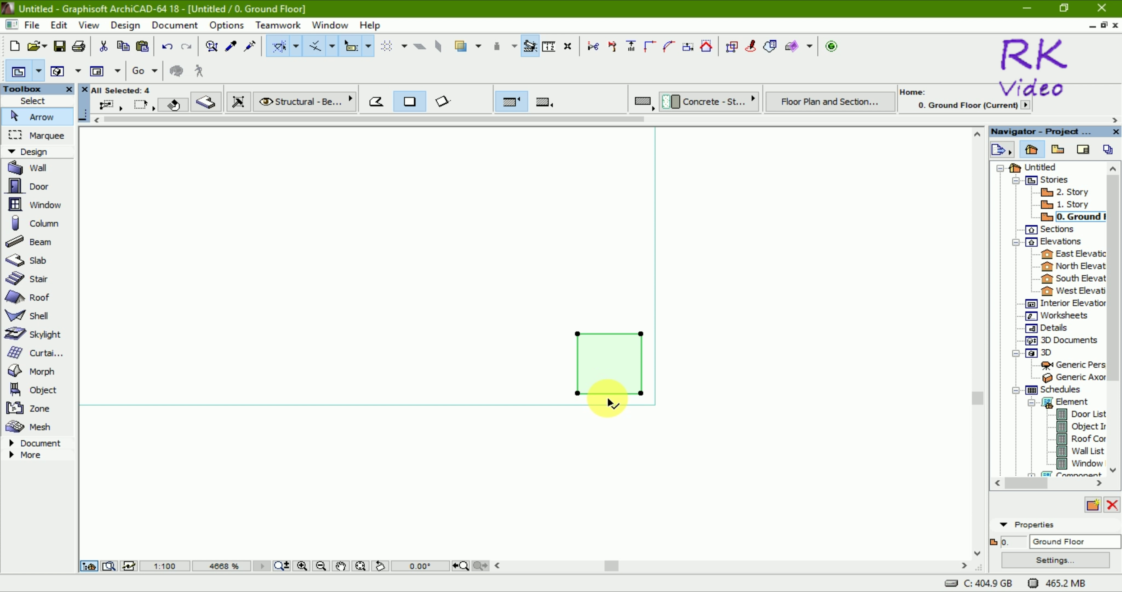
click(608, 394)
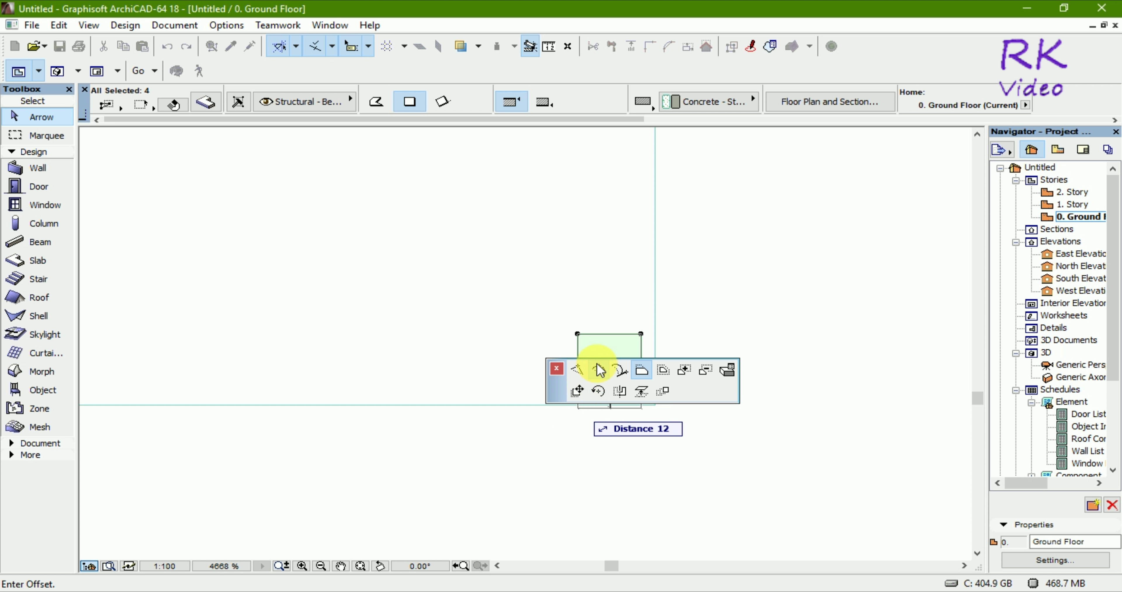
click(556, 369)
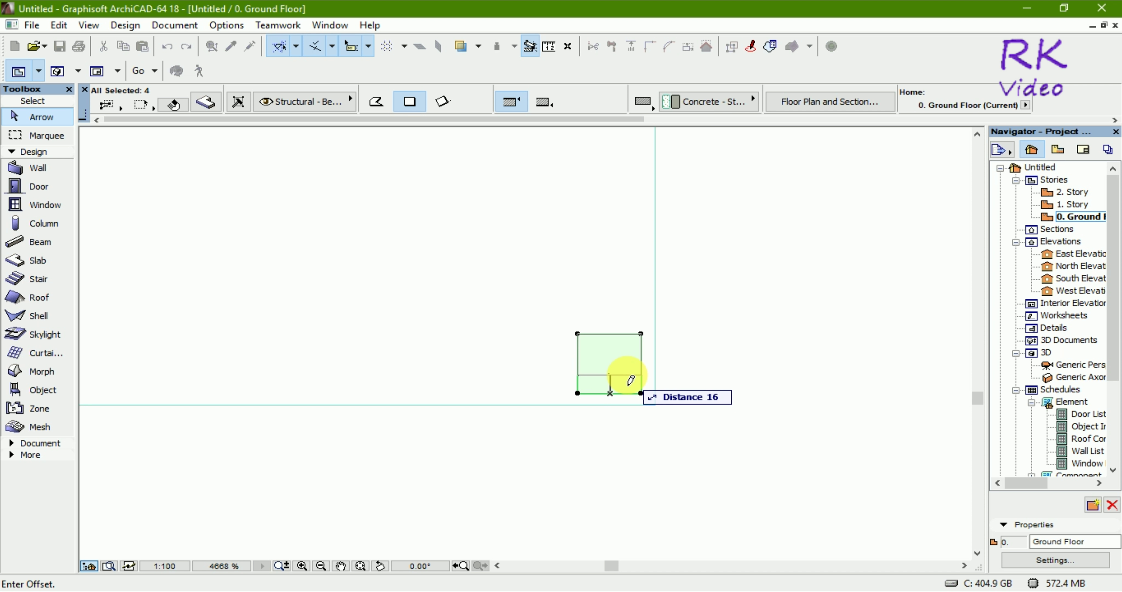
Step: Offset two edges of the post by 25 to form a small square
text(25)
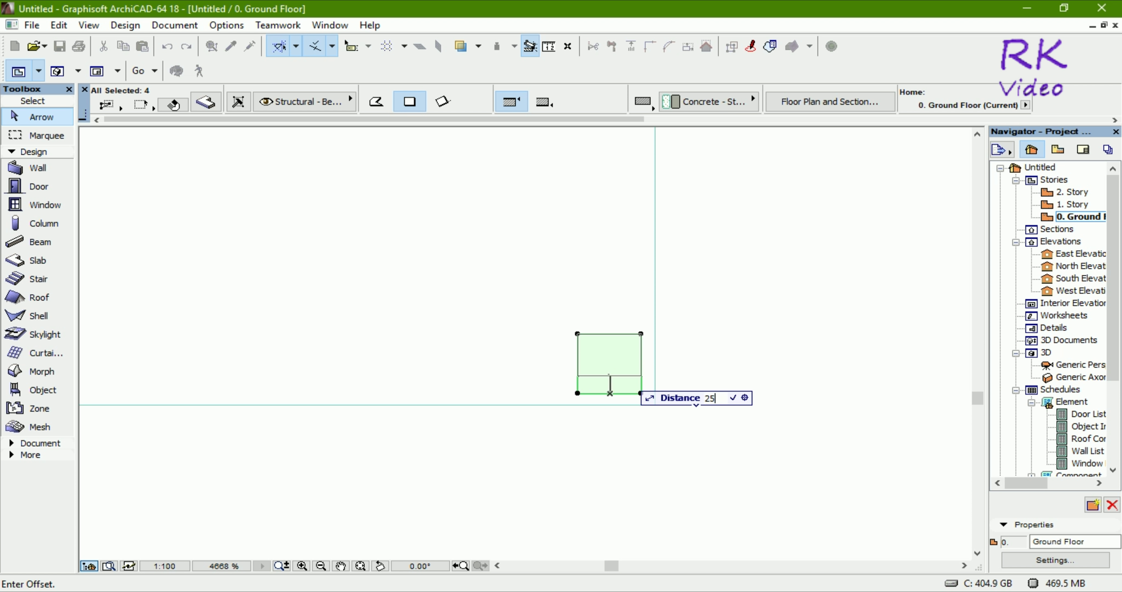
key(Return)
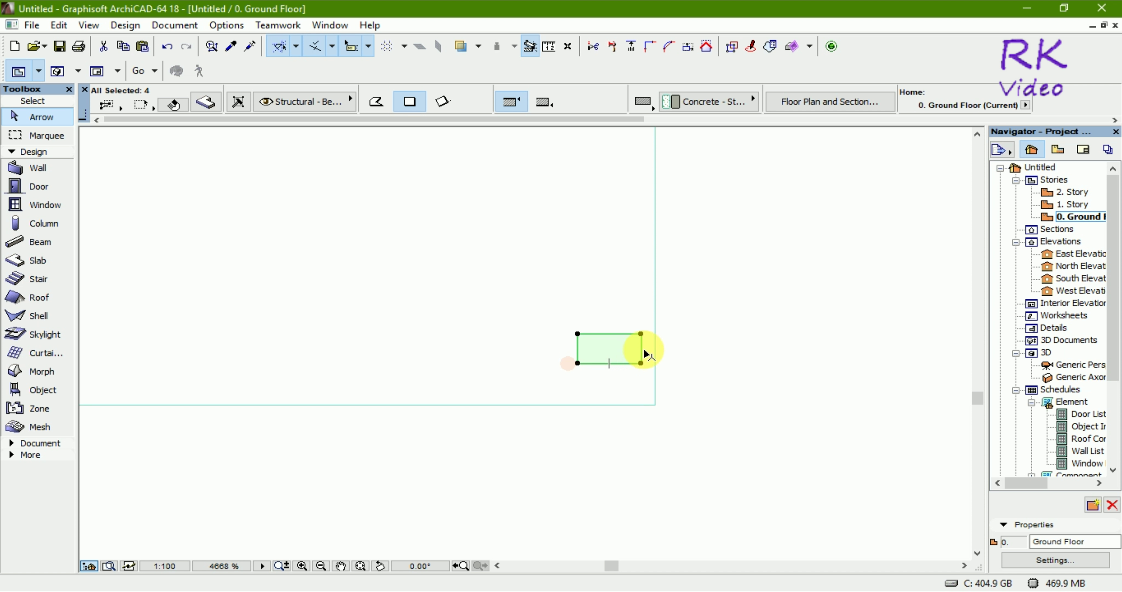
click(643, 352)
text(25)
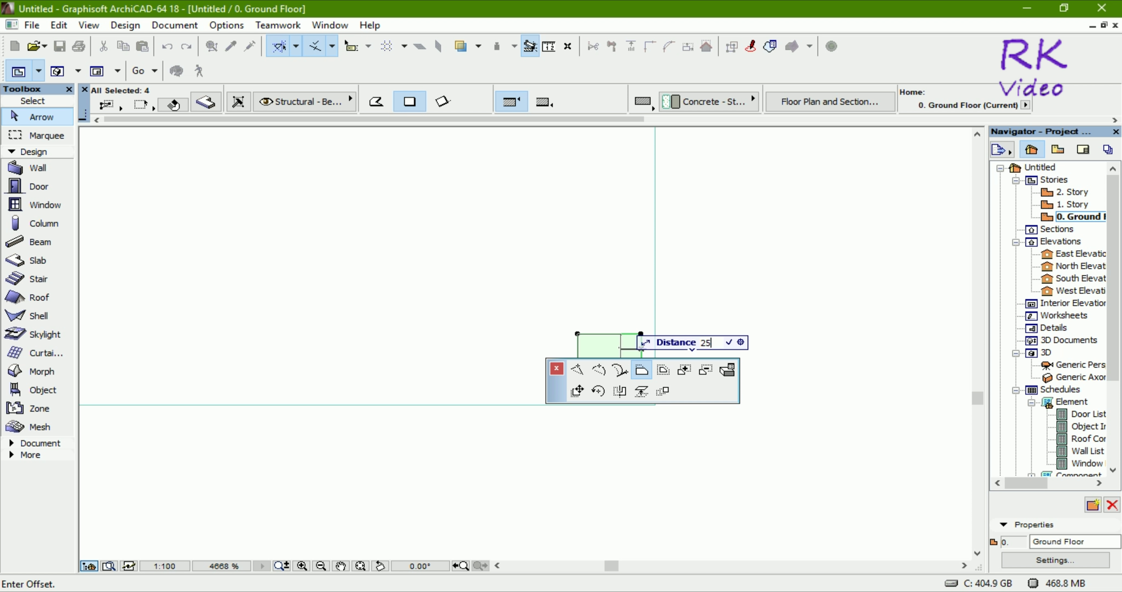
key(Return)
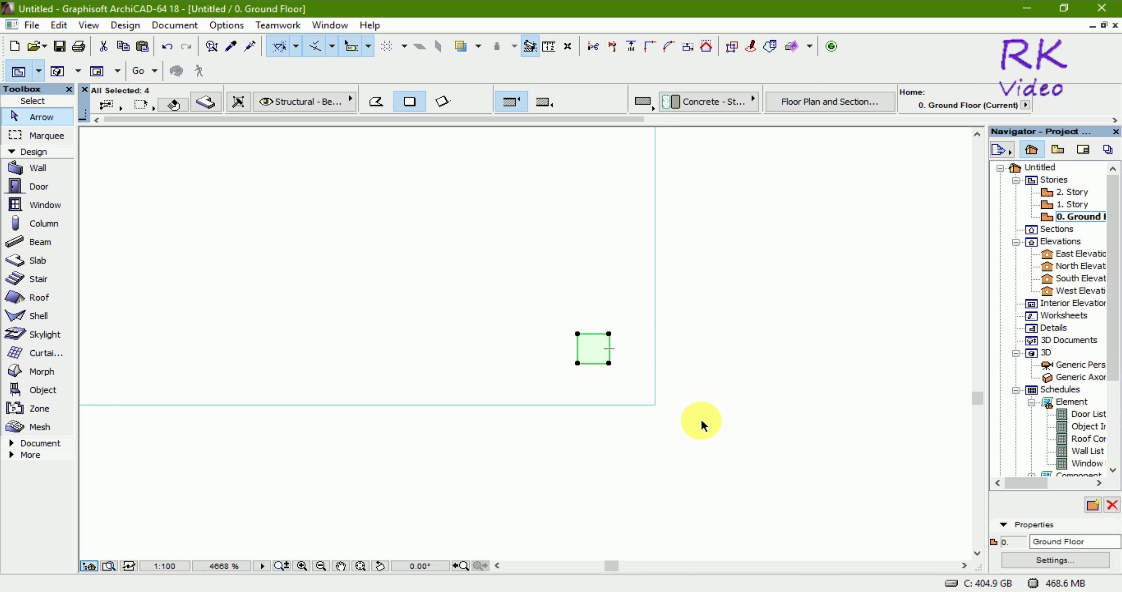
click(627, 404)
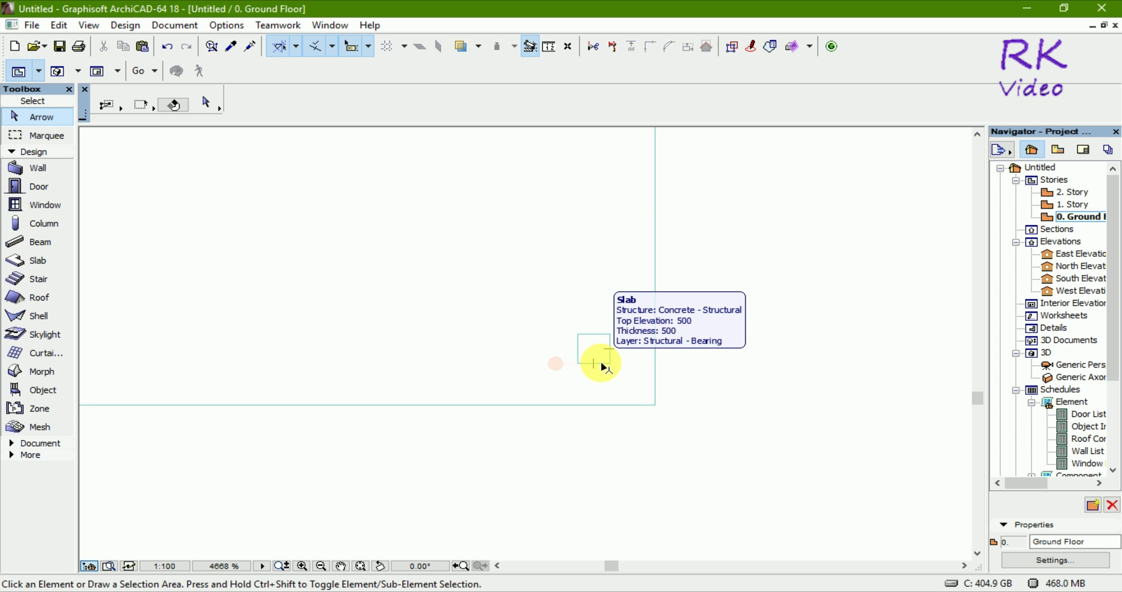
Step: Measure the square's 25 side and reselect the post
click(548, 46)
scroll(579, 374, up, 2)
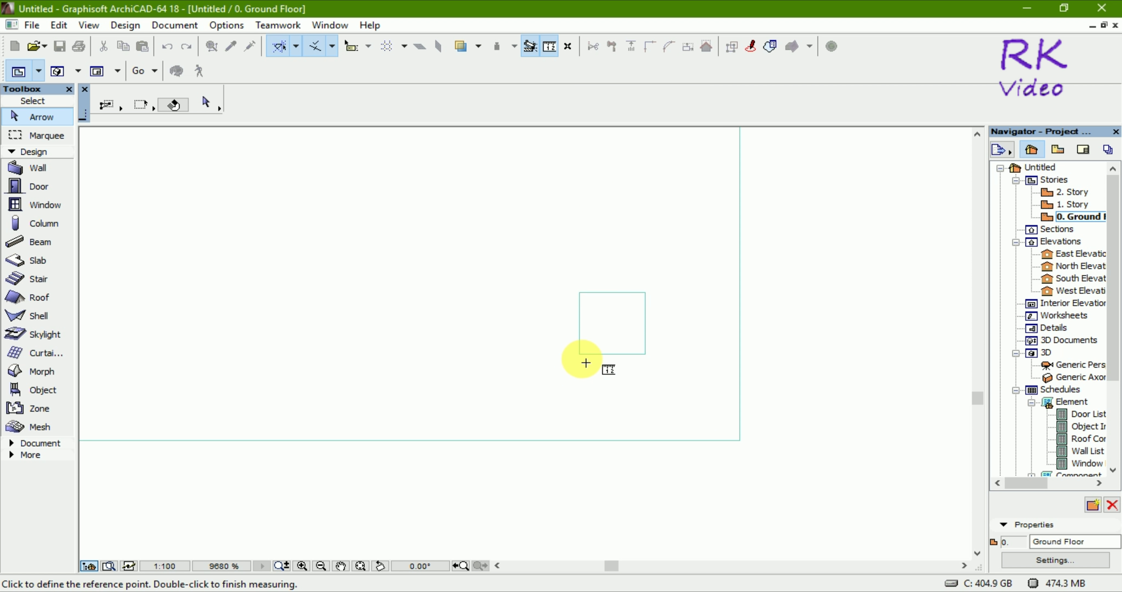
click(579, 353)
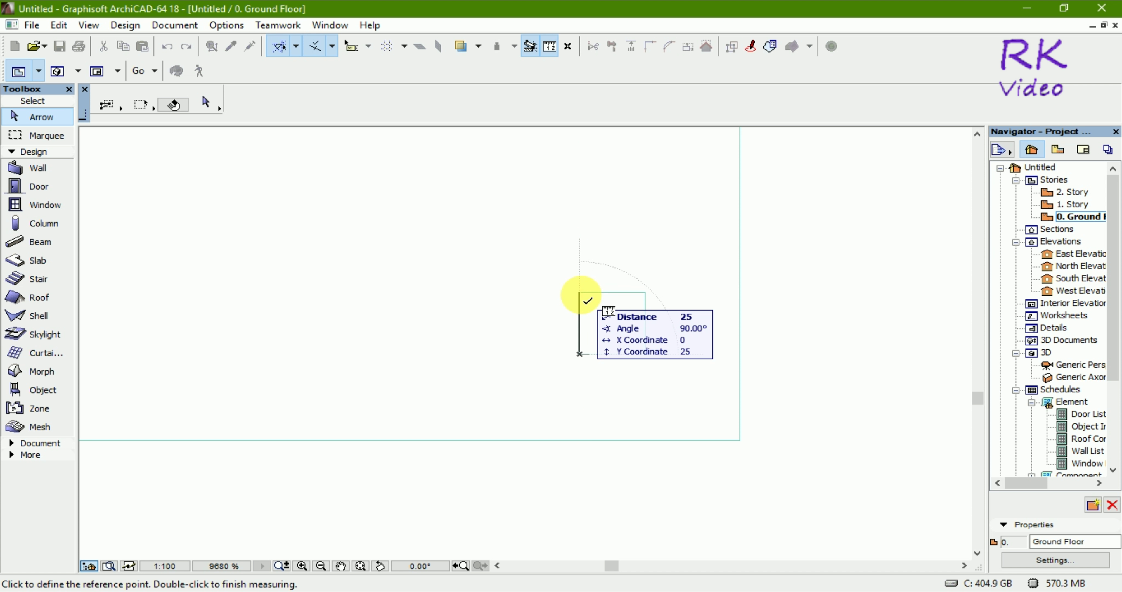
key(Escape)
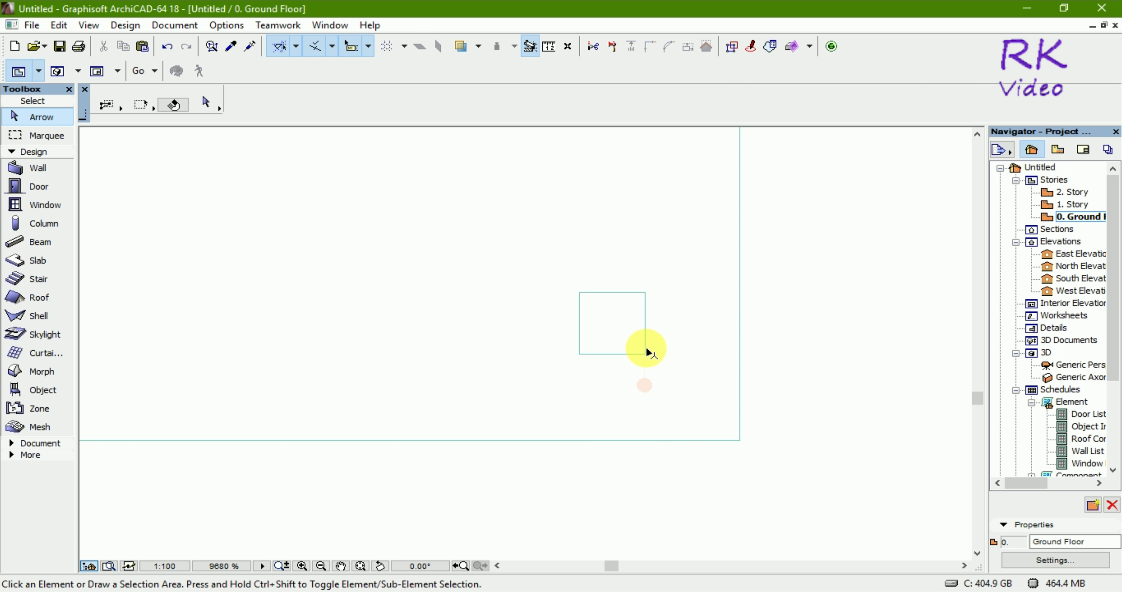
click(645, 353)
key(ctrl+d)
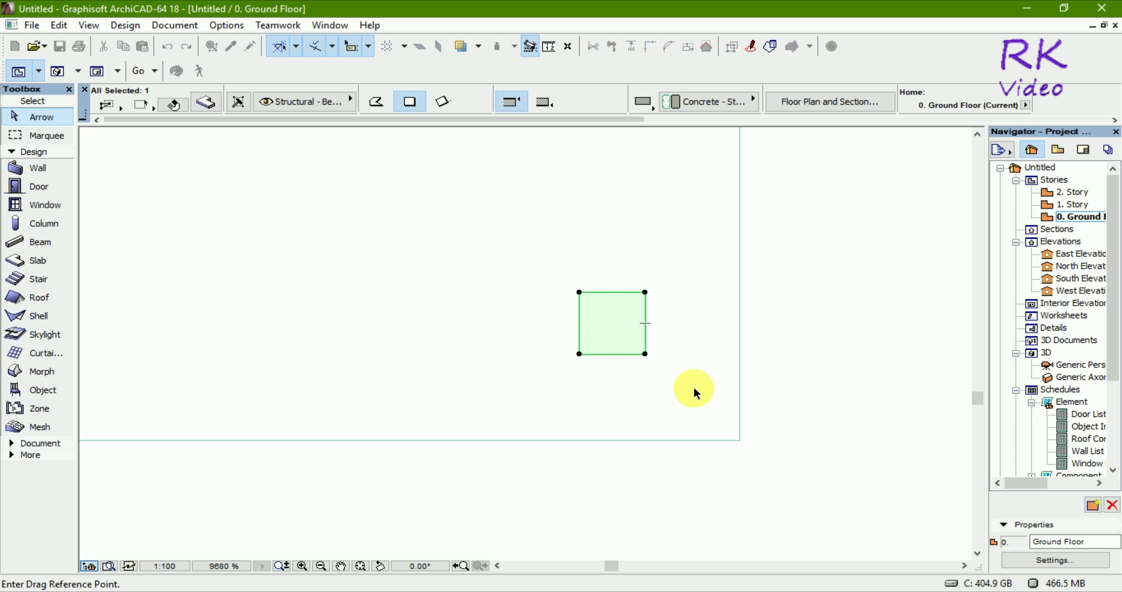
Step: Snap the 25 by 25 leg into the outline's bottom-right corner, then reselect it
click(645, 354)
scroll(706, 425, up, 2)
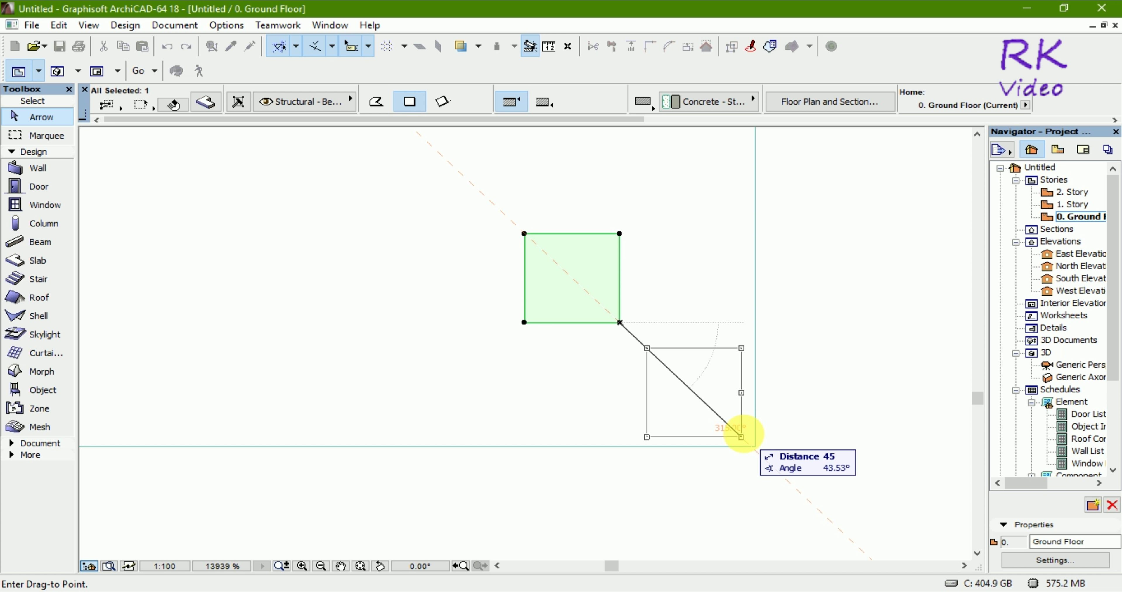
click(741, 435)
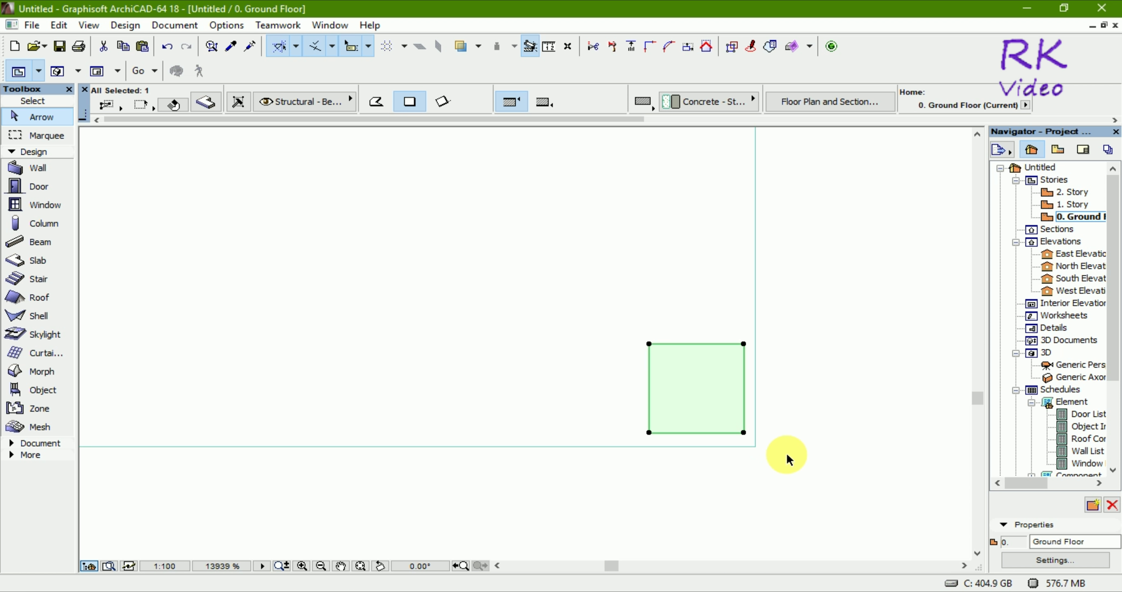
click(787, 459)
scroll(660, 445, down, 2)
scroll(659, 446, down, 1)
click(668, 433)
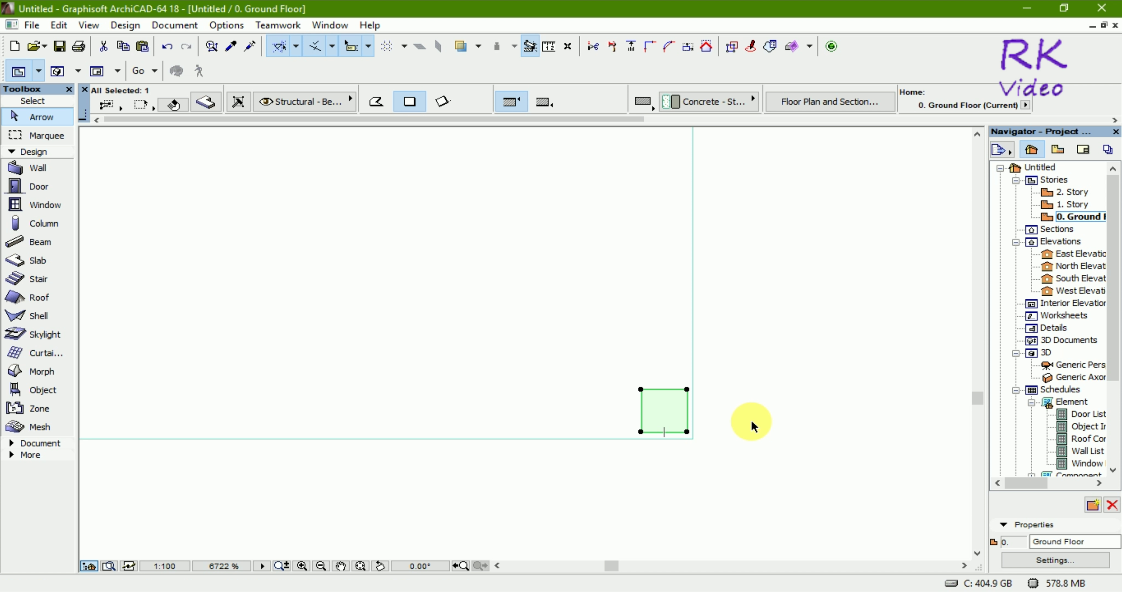
Step: Mirror a copy of the leg across a horizontal axis to the top-right corner
key(ctrl+m)
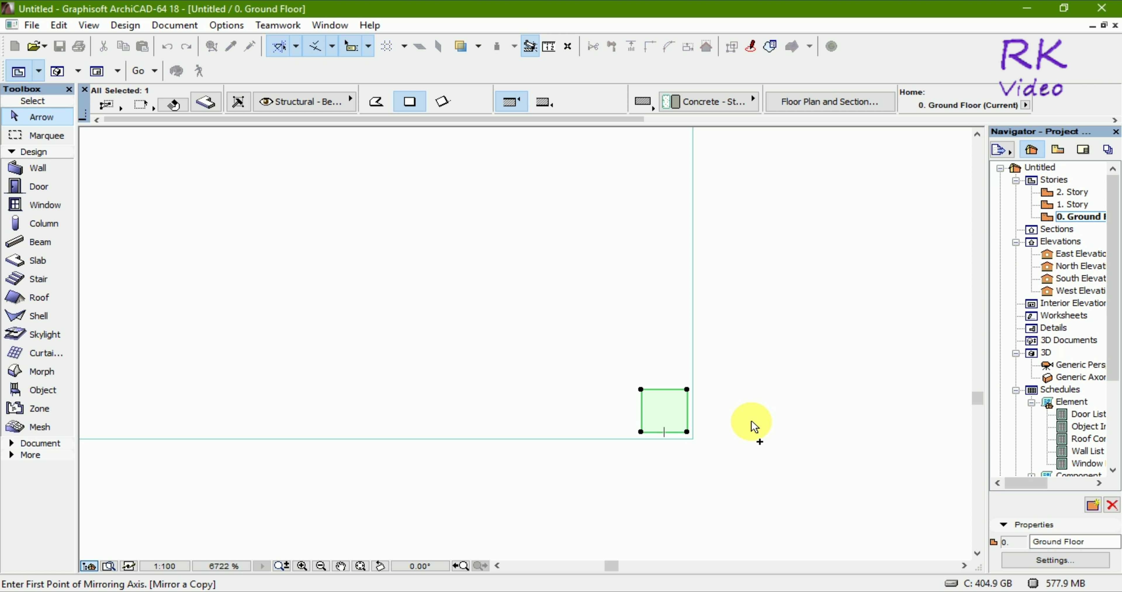
scroll(620, 470, down, 5)
scroll(614, 472, down, 2)
scroll(614, 472, down, 2)
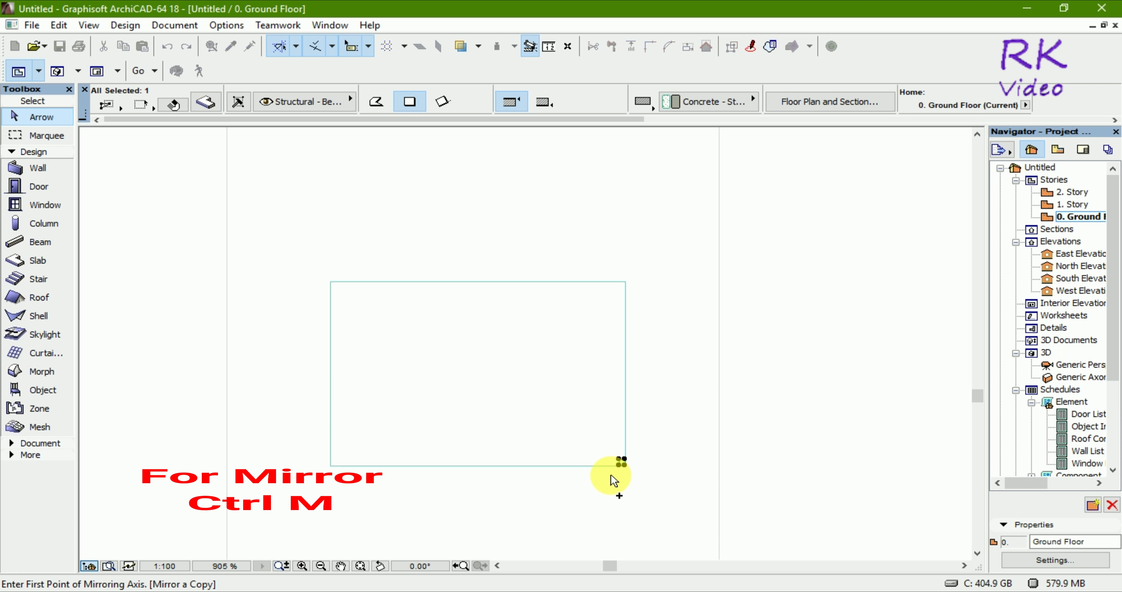
click(626, 373)
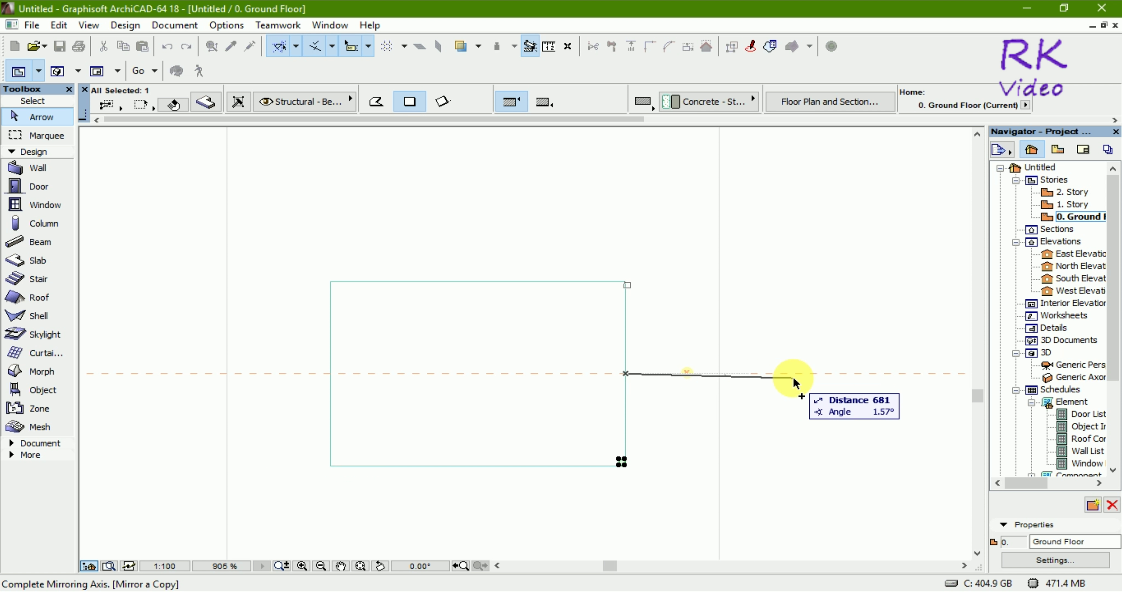
click(797, 374)
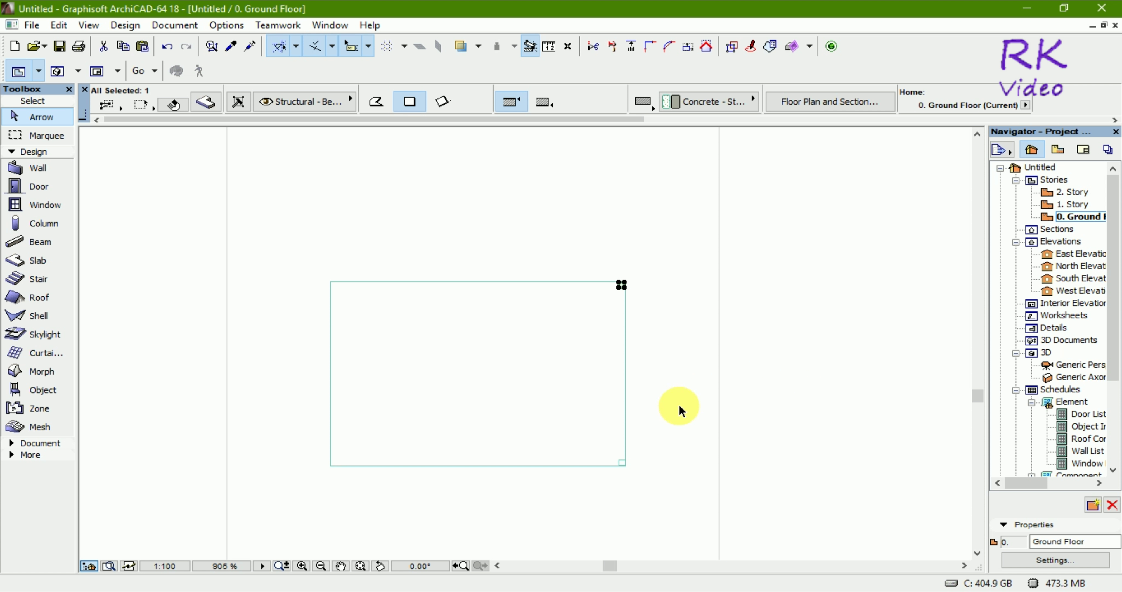
Step: Mirror copies of both right-side legs across the bottom edge's midpoint to the left corners
scroll(615, 493, up, 3)
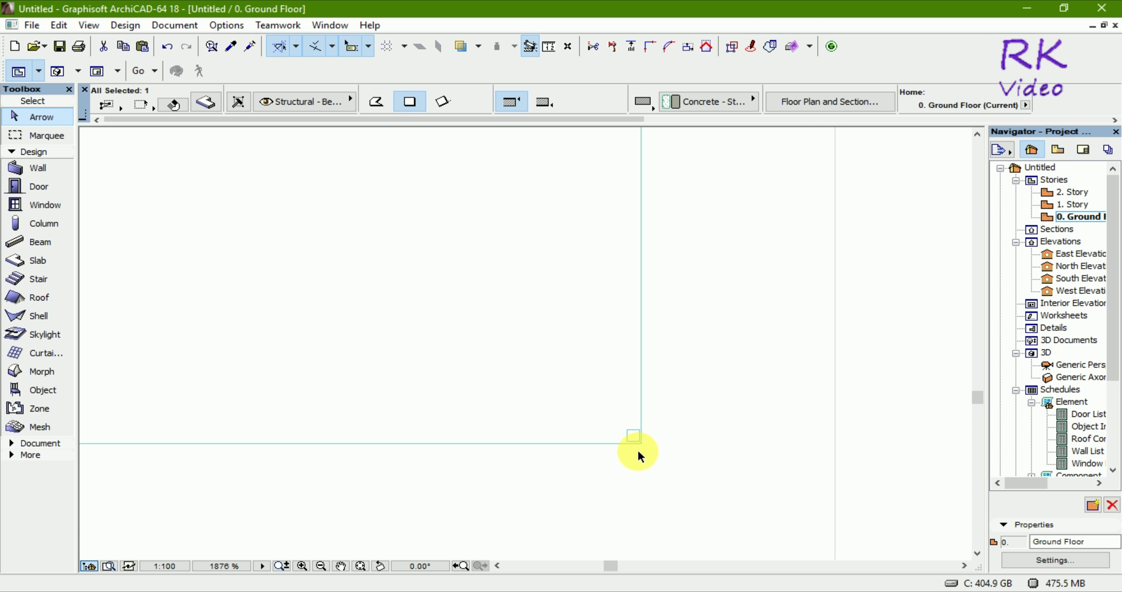
shift+click(631, 435)
scroll(617, 454, down, 2)
scroll(618, 466, down, 2)
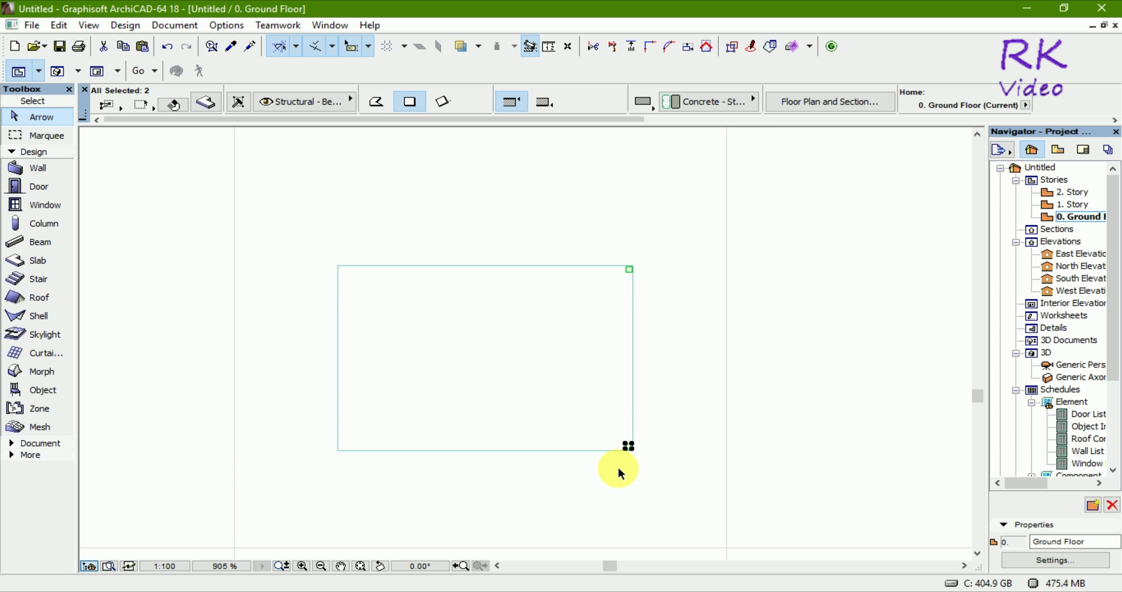
key(ctrl+alt+m)
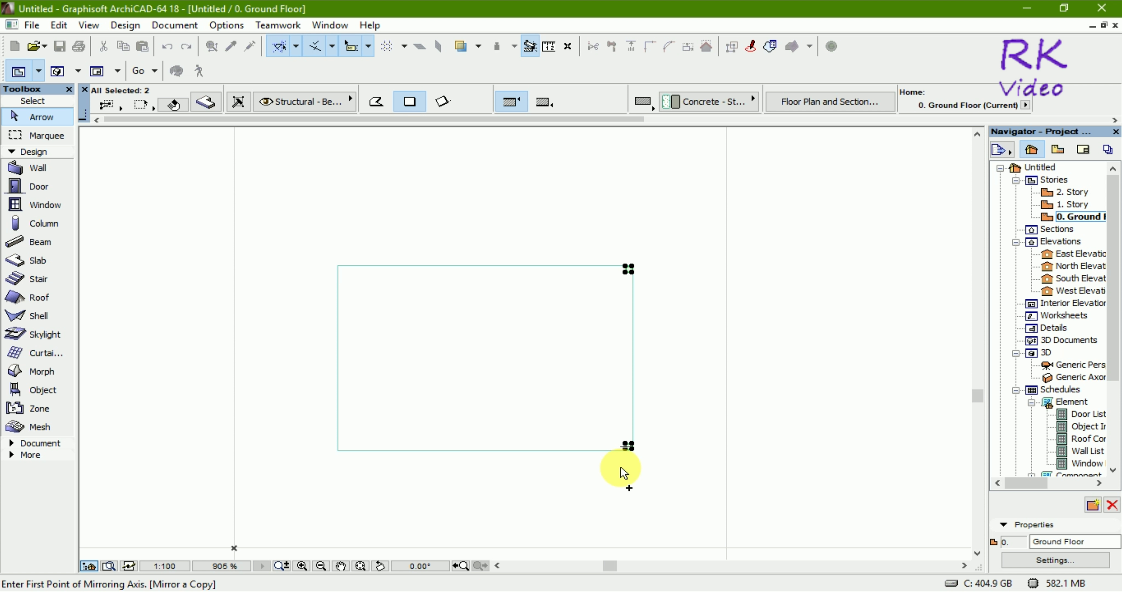
click(485, 452)
click(485, 499)
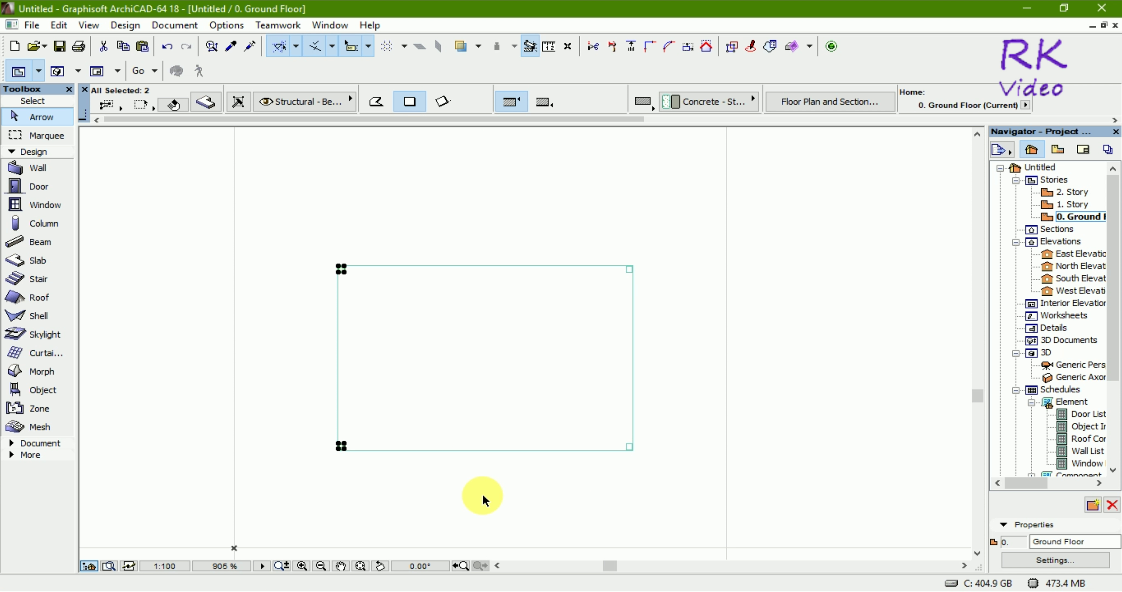
key(Escape)
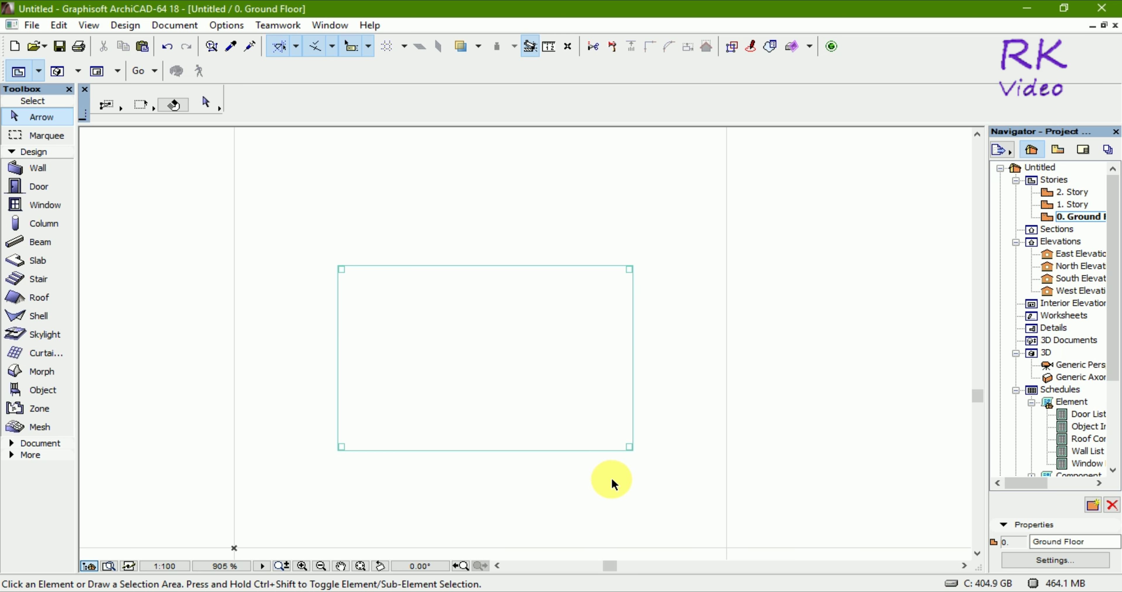
key(F3)
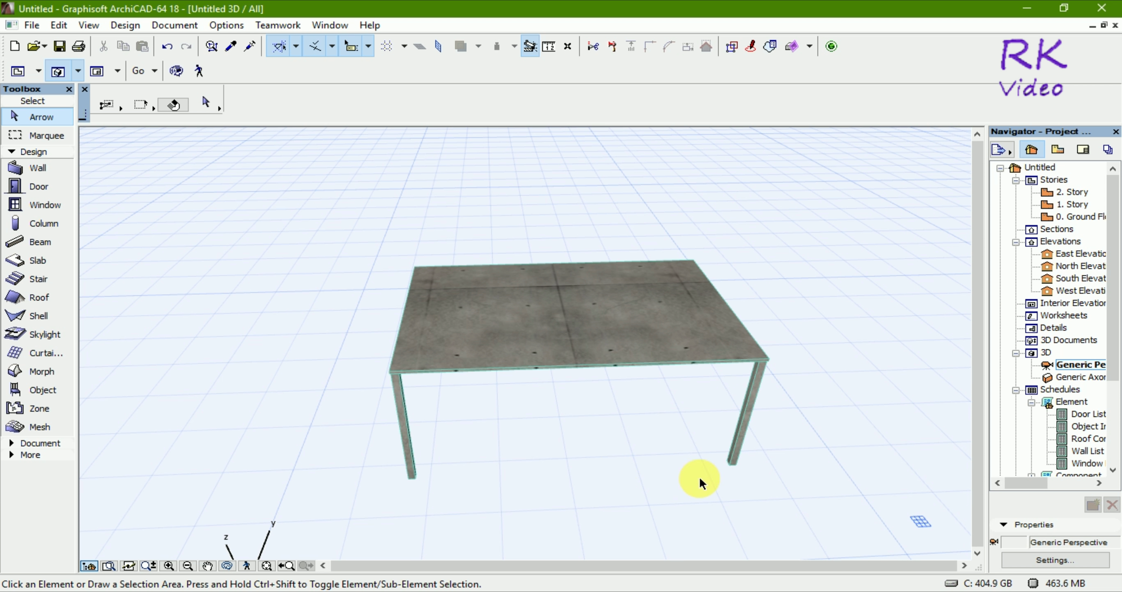
Step: Orbit the 3D view to eye level and open the table-top slab's settings
mouse_move(748, 464)
shift+middle_down()
mouse_move(648, 433)
mouse_move(566, 370)
mouse_move(649, 381)
mouse_move(814, 468)
mouse_move(588, 418)
shift+middle_up()
click(569, 367)
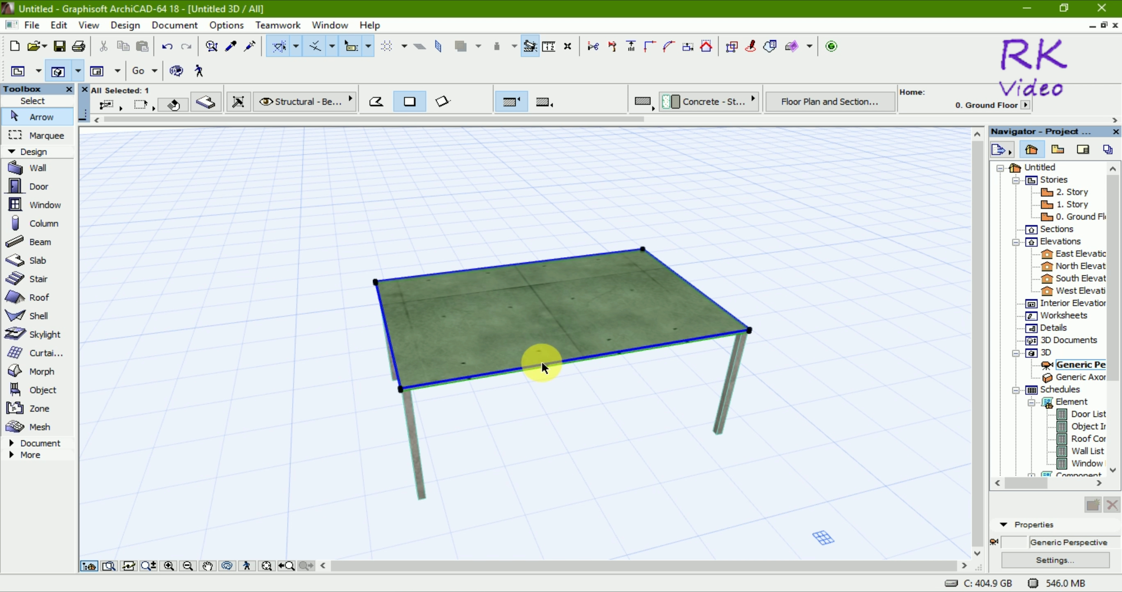
click(205, 103)
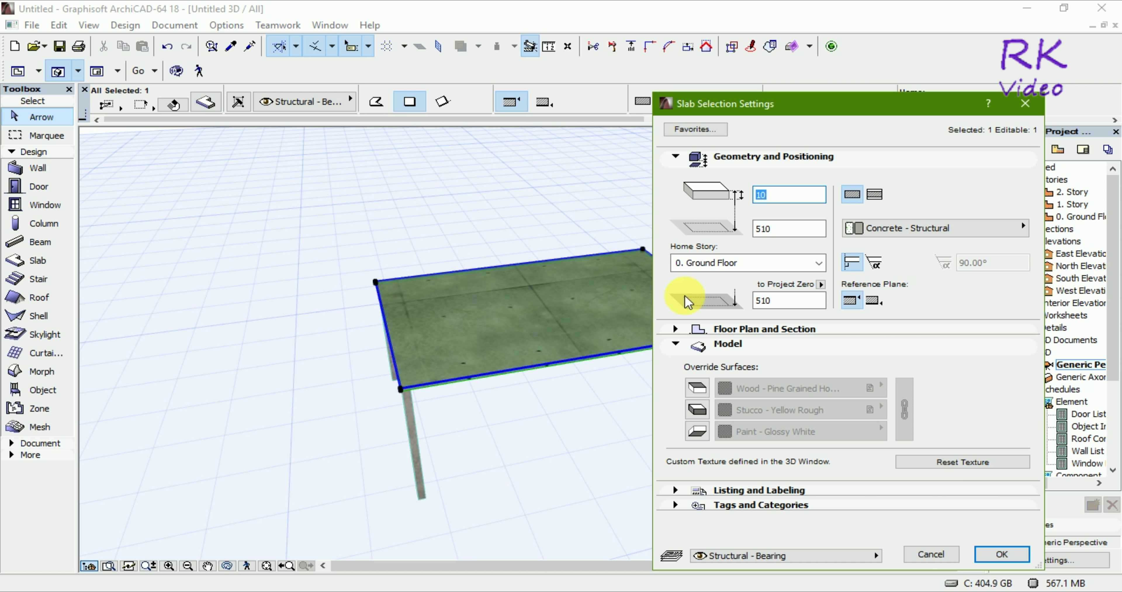
Step: Override the slab's top, edge and bottom surfaces with linked Grass - Brown, then select a leg
click(697, 409)
click(878, 409)
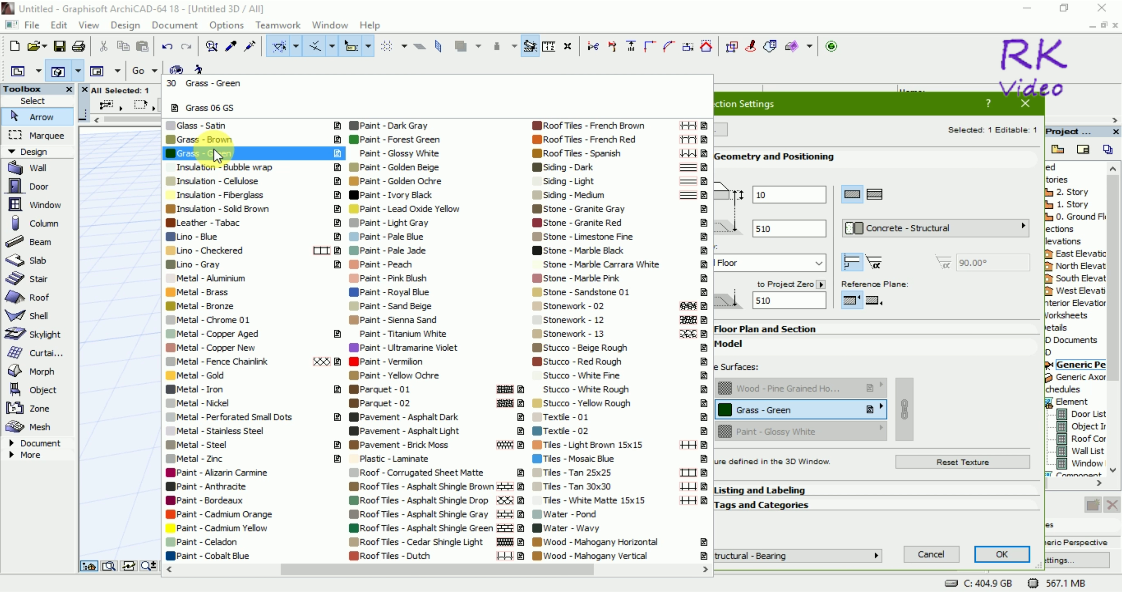
click(218, 140)
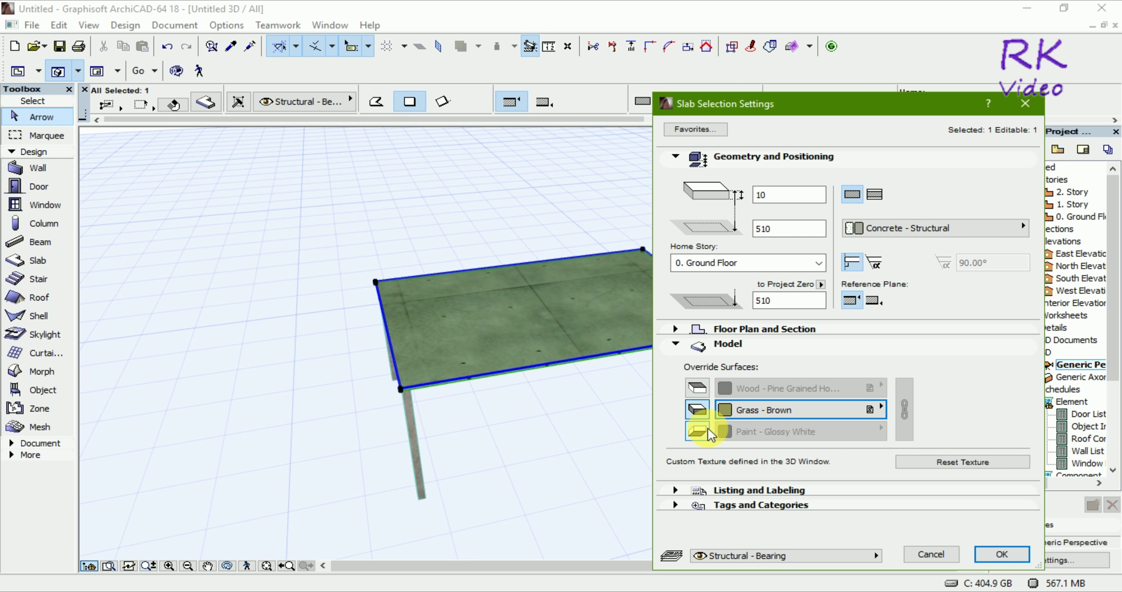
click(698, 432)
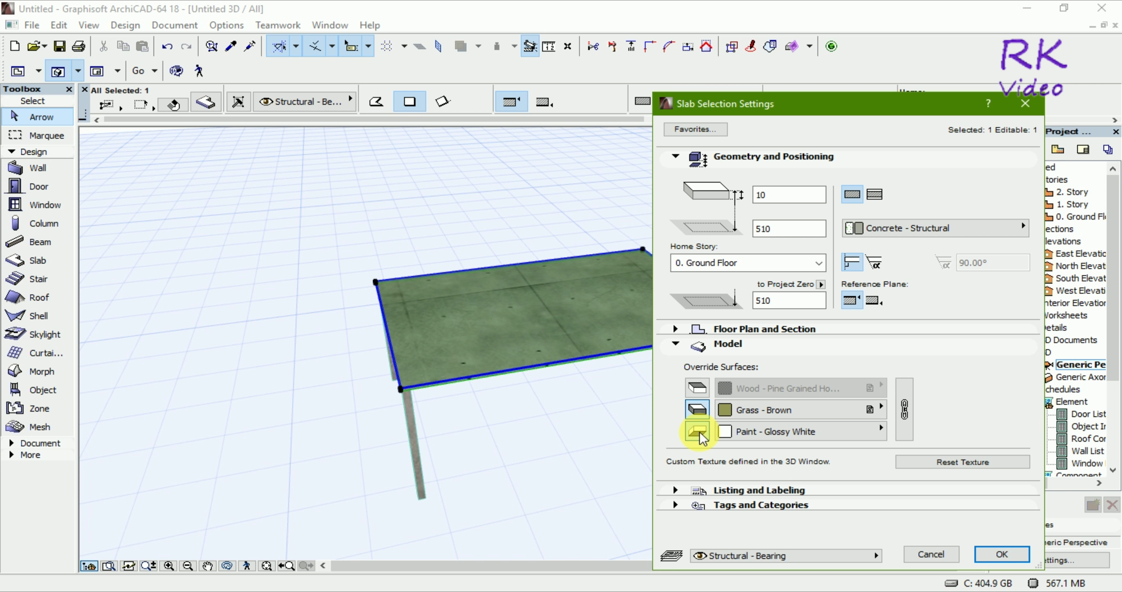
click(904, 410)
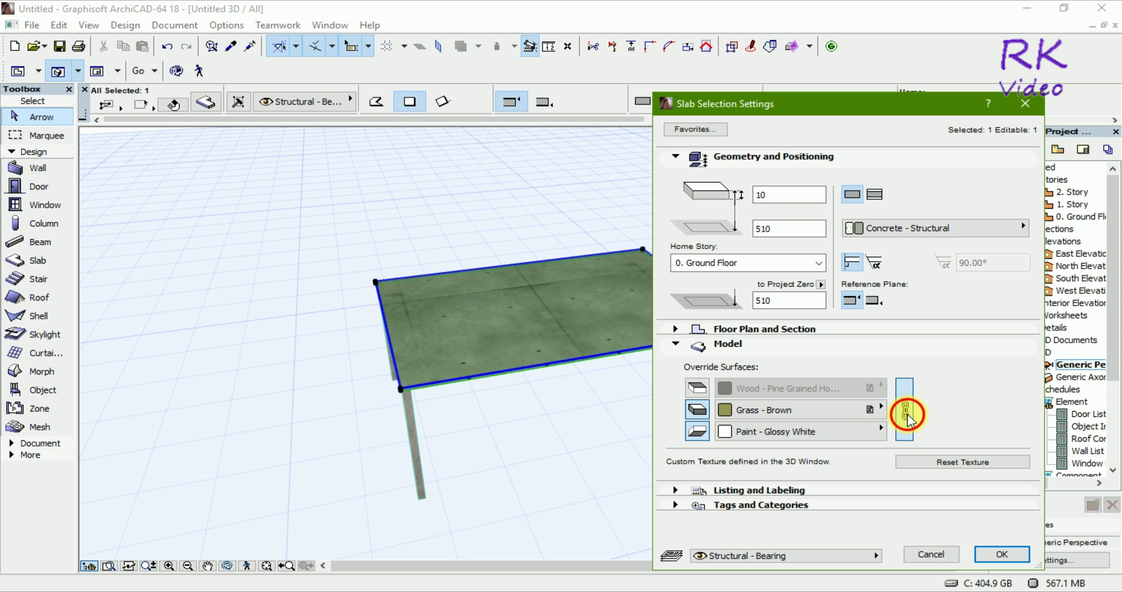
click(697, 387)
click(989, 555)
shift+click(605, 435)
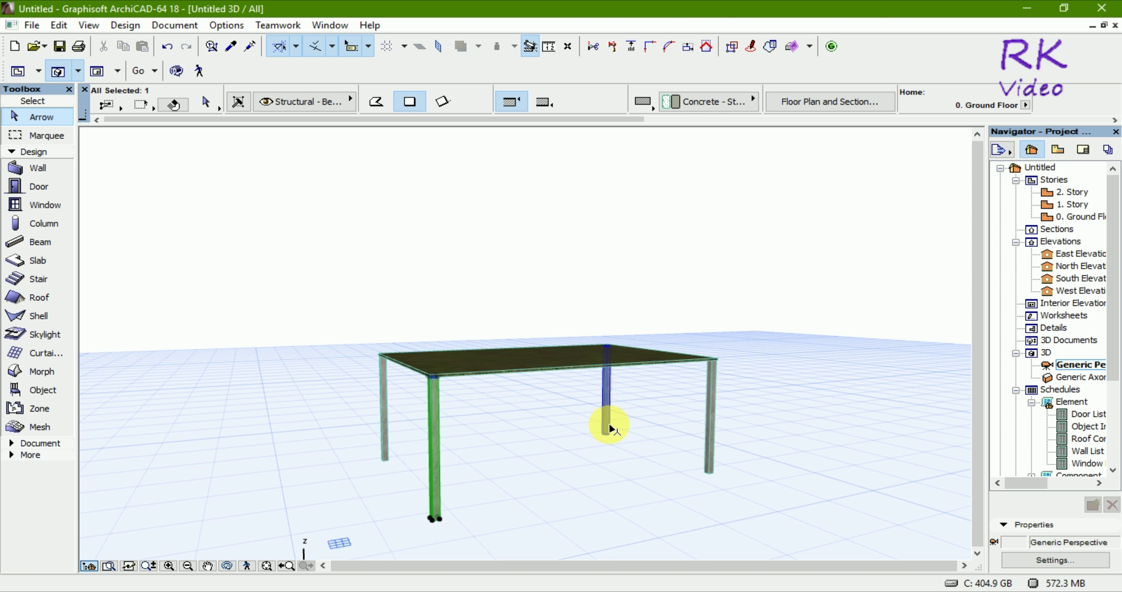
Step: Select all four table legs and open their settings
shift+click(710, 463)
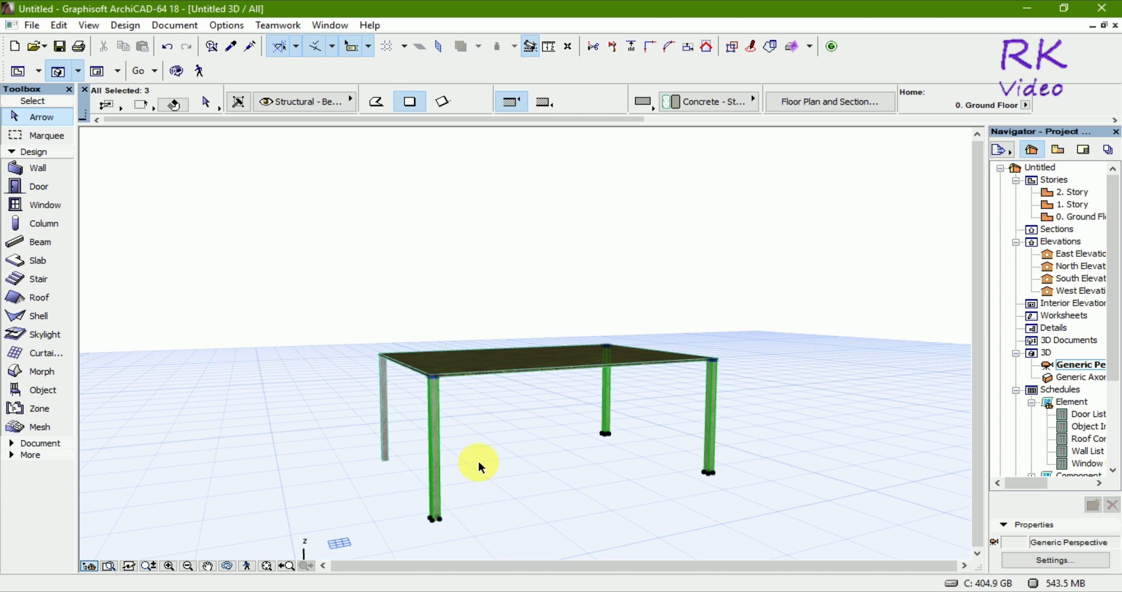
shift+click(385, 451)
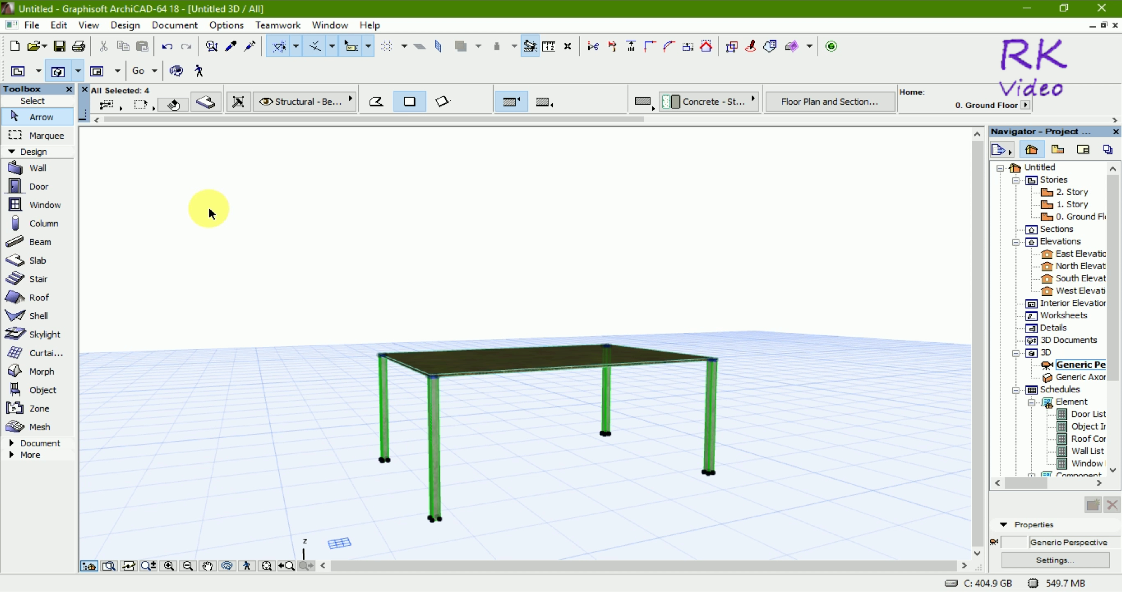
click(205, 104)
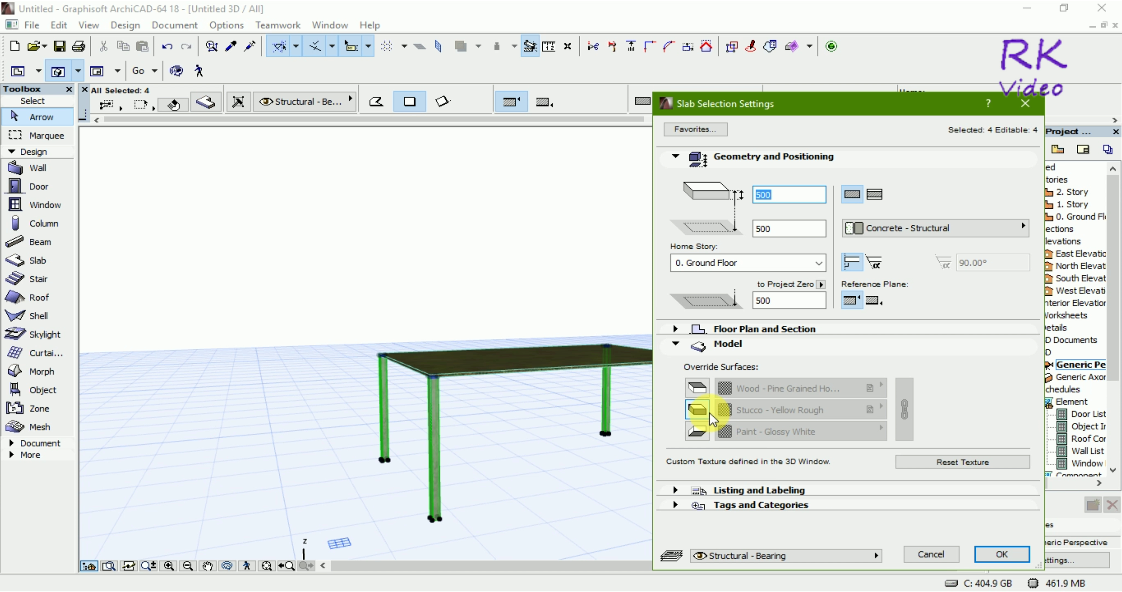
Step: Override all three leg surfaces with linked Wood - Oak Light and confirm
click(880, 409)
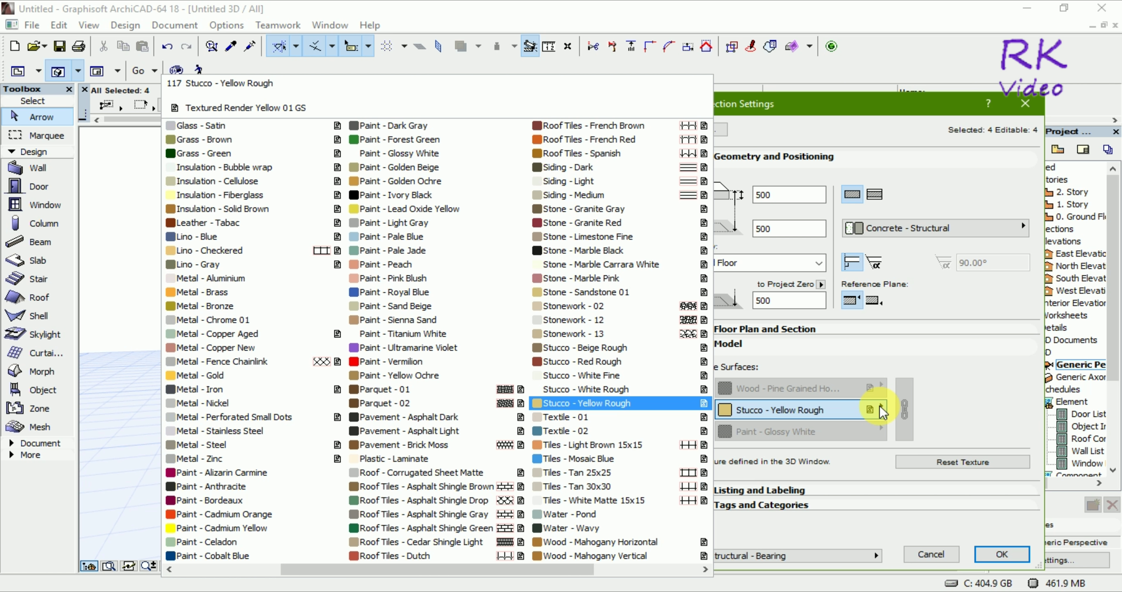
click(277, 430)
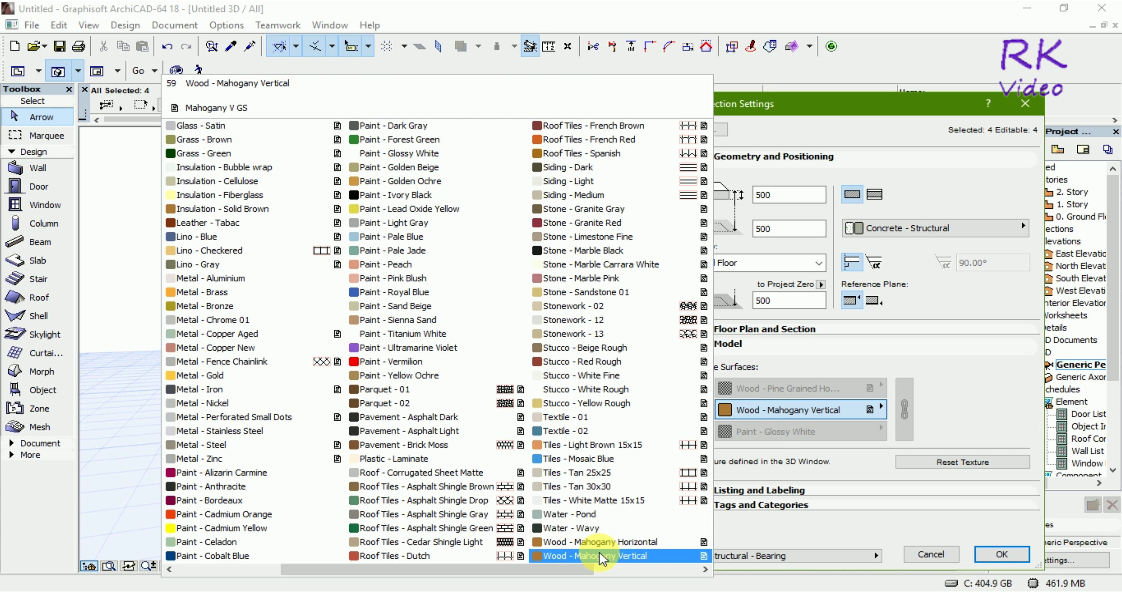
scroll(606, 528, down, 2)
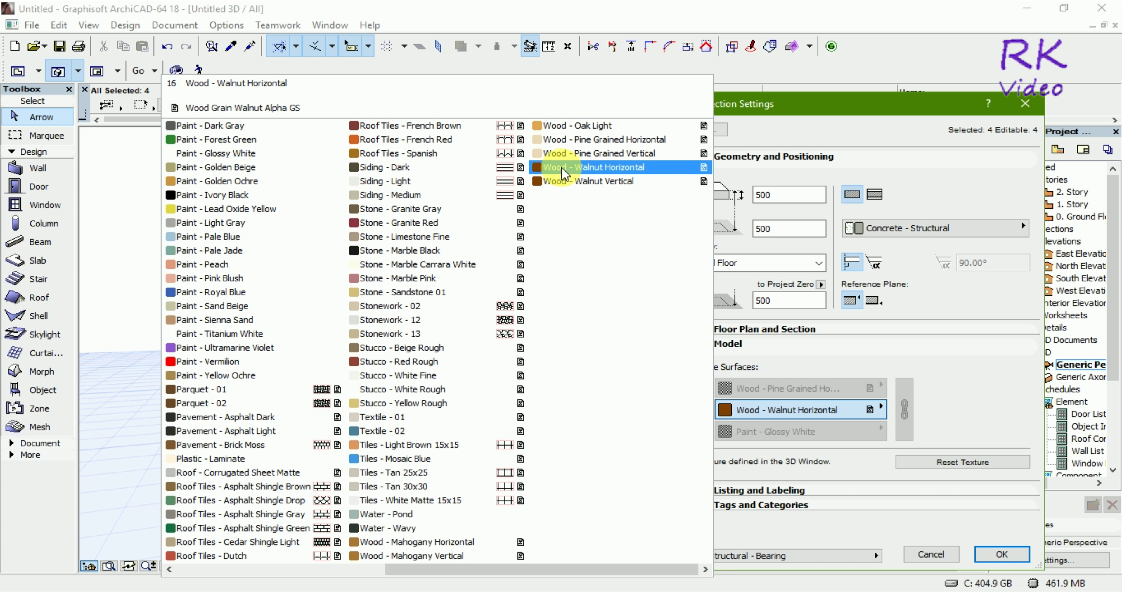
click(604, 126)
click(697, 431)
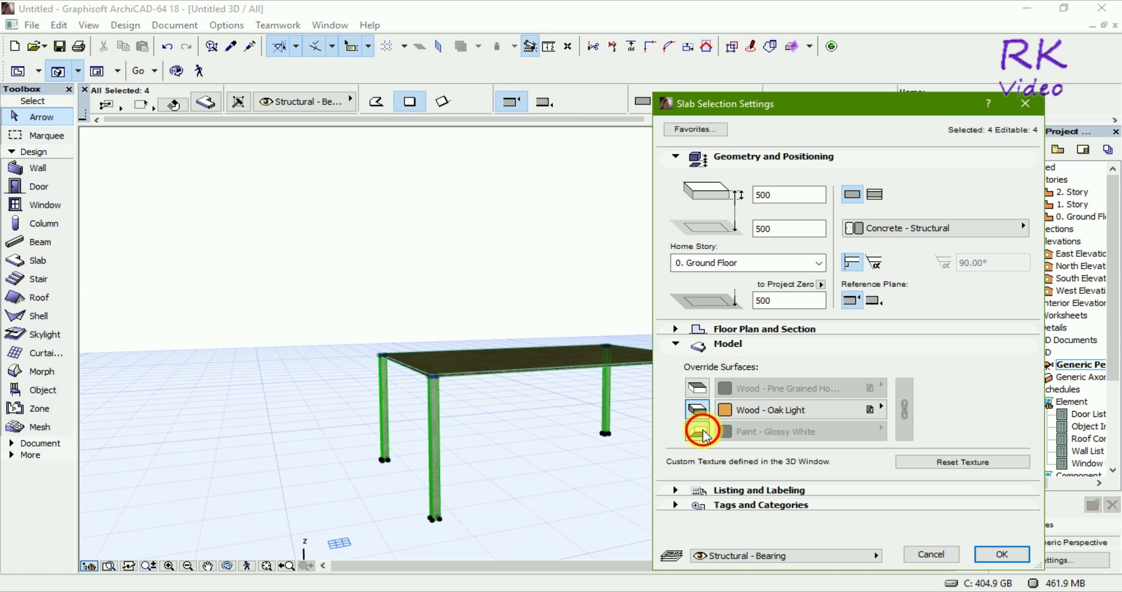
click(904, 409)
click(697, 387)
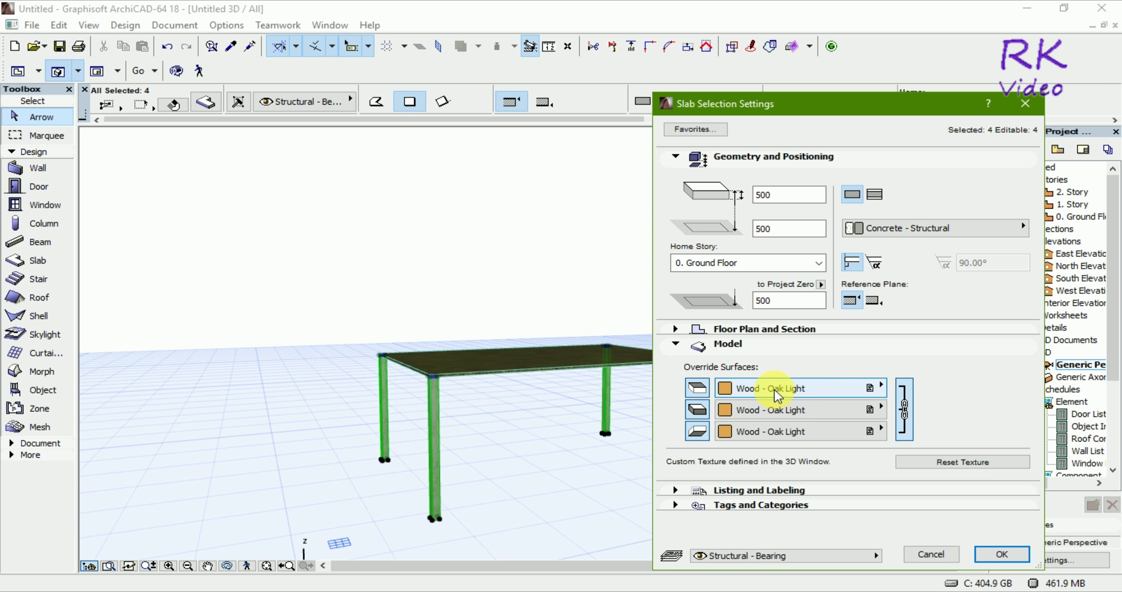
click(997, 554)
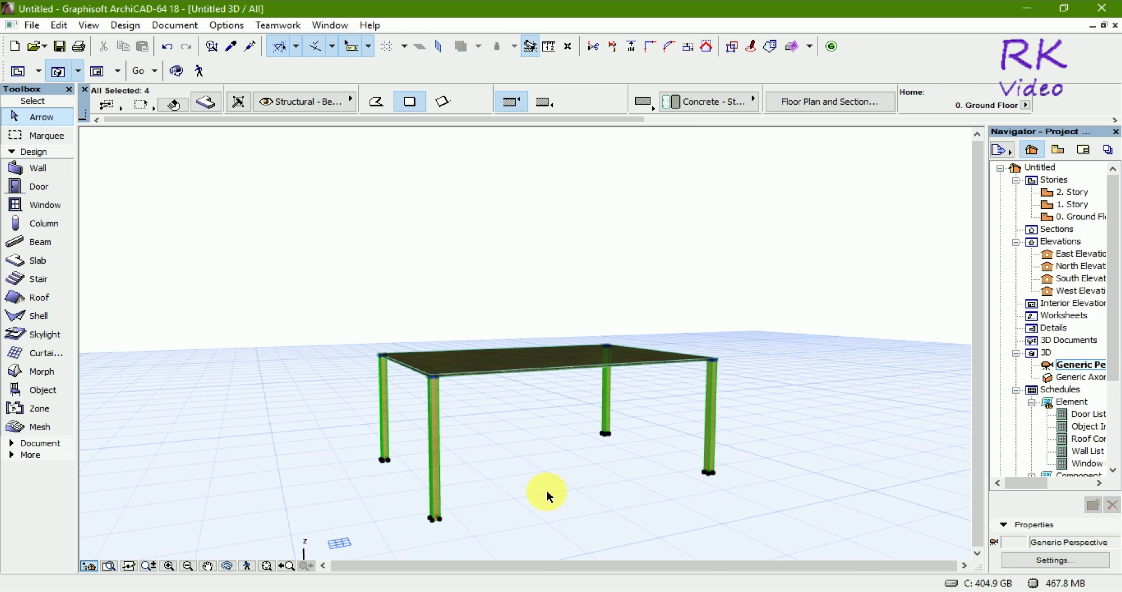
Step: Clear the selection and orbit around the grass-topped table in 3D
click(546, 507)
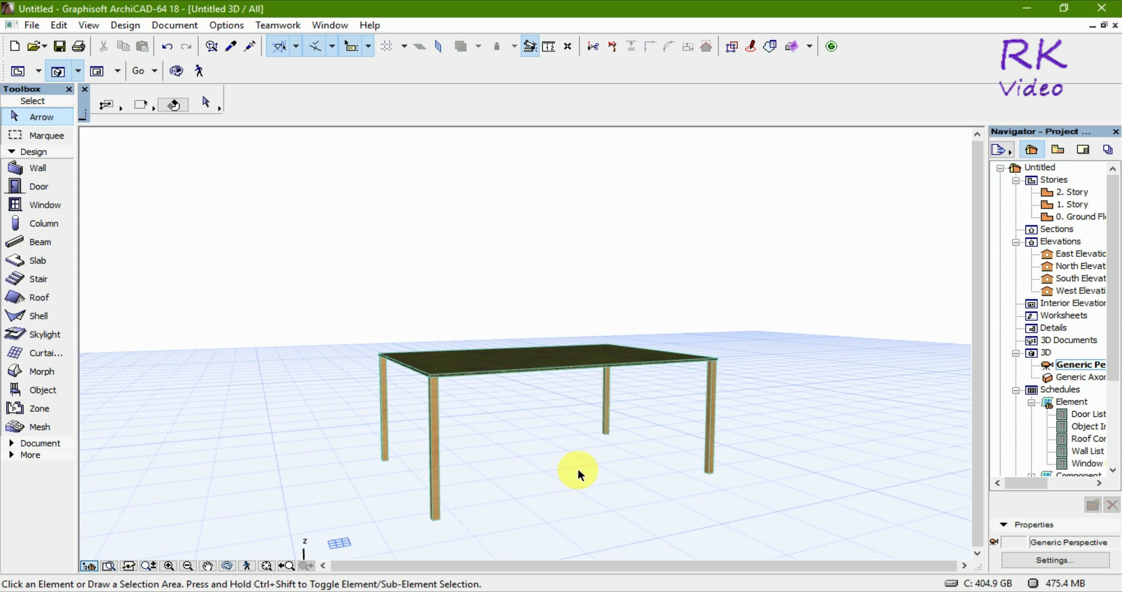
mouse_move(581, 453)
shift+middle_down()
mouse_move(495, 512)
mouse_move(425, 418)
mouse_move(544, 439)
mouse_move(594, 521)
mouse_move(528, 533)
shift+middle_up()
shift+middle_drag(526, 395, 584, 414)
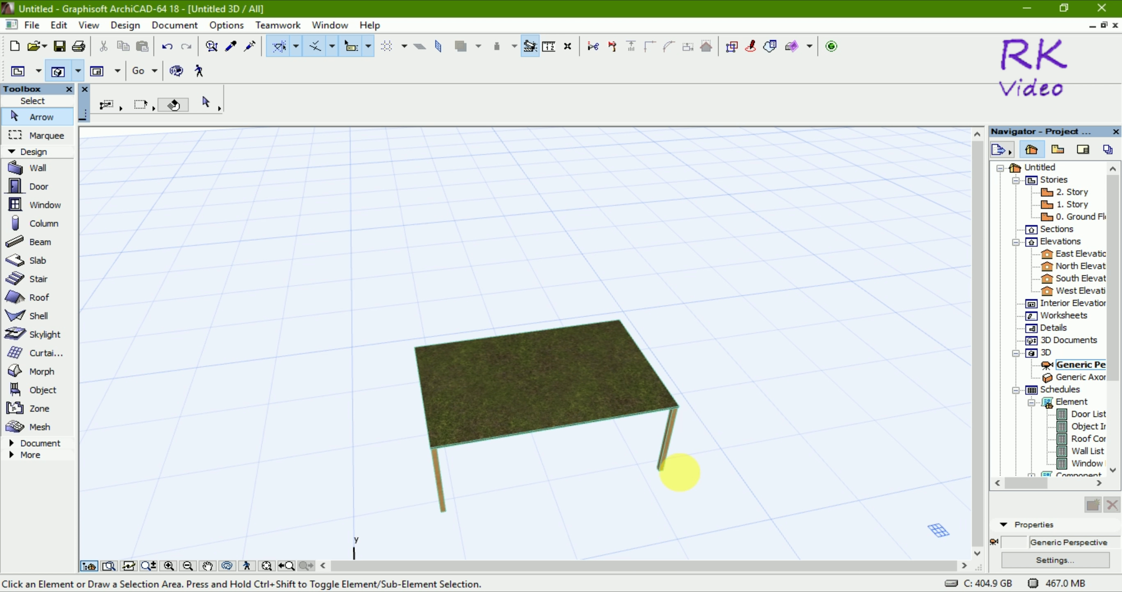
mouse_move(676, 470)
shift+middle_down()
mouse_move(656, 479)
mouse_move(563, 462)
mouse_move(588, 401)
mouse_move(576, 354)
mouse_move(543, 362)
mouse_move(514, 410)
shift+middle_up()
scroll(553, 466, up, 2)
Step: Select the tabletop slab and open its Slab Selection Settings
key(ctrl+a)
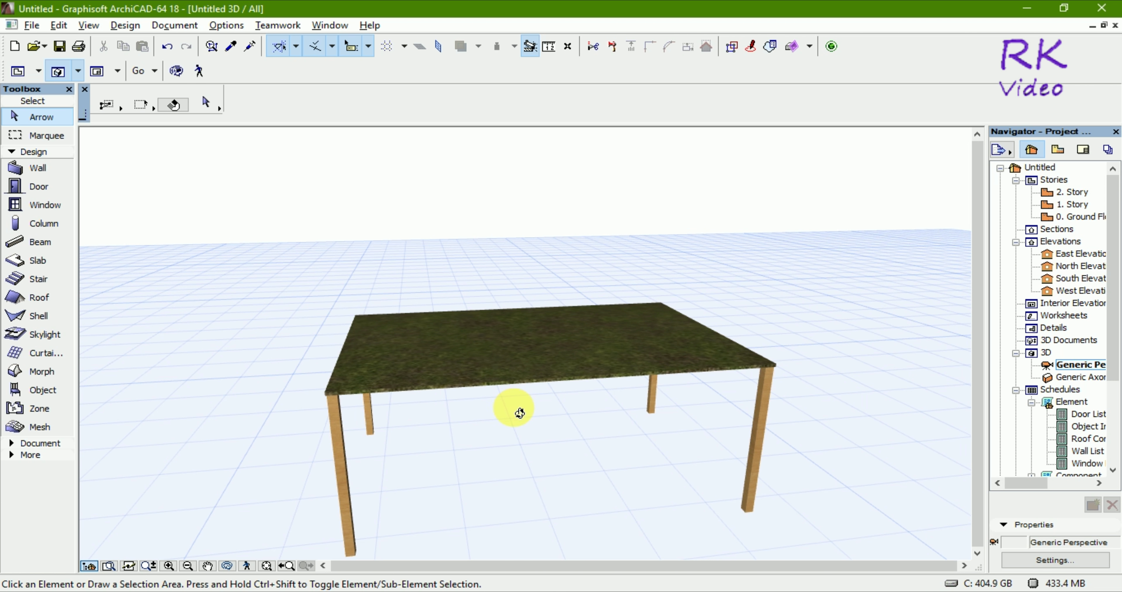
click(487, 390)
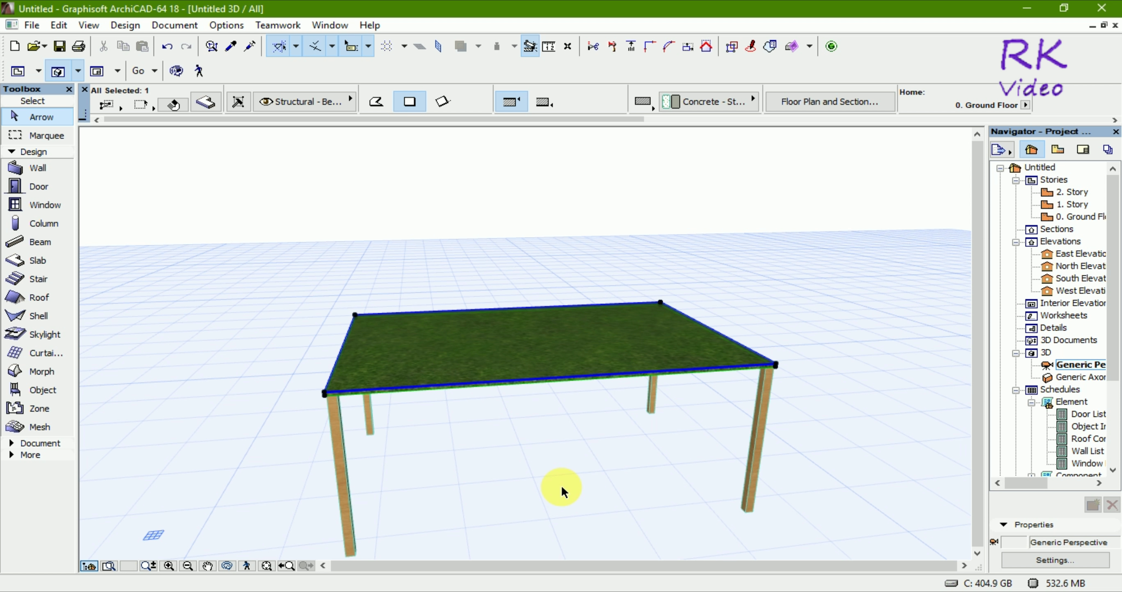
click(205, 103)
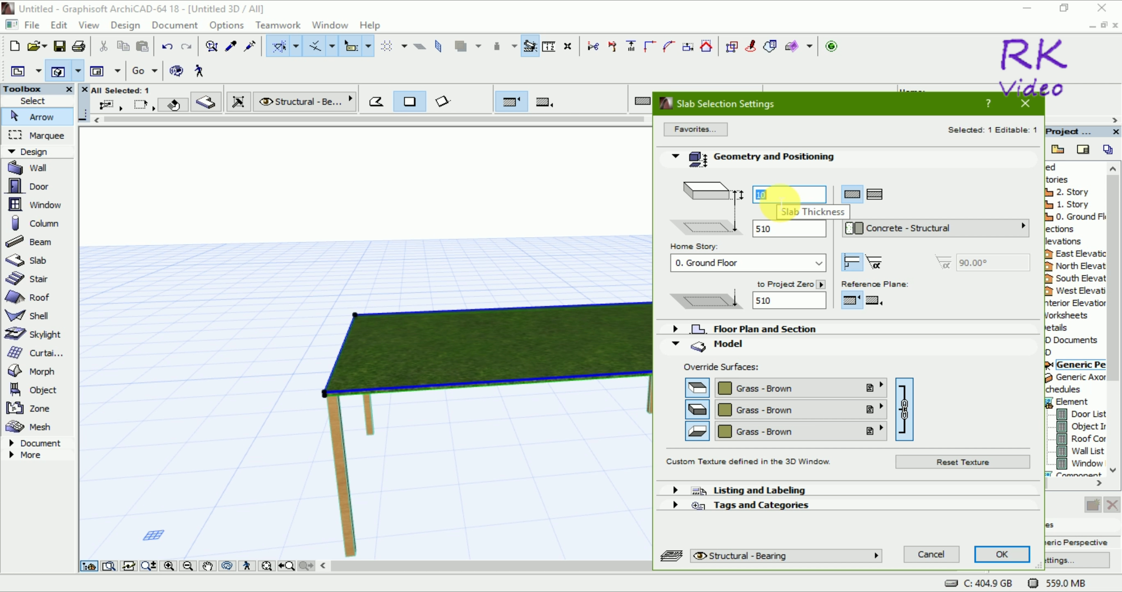
Step: Enter slab thickness 30 and top elevation 530, and apply the settings
text(30)
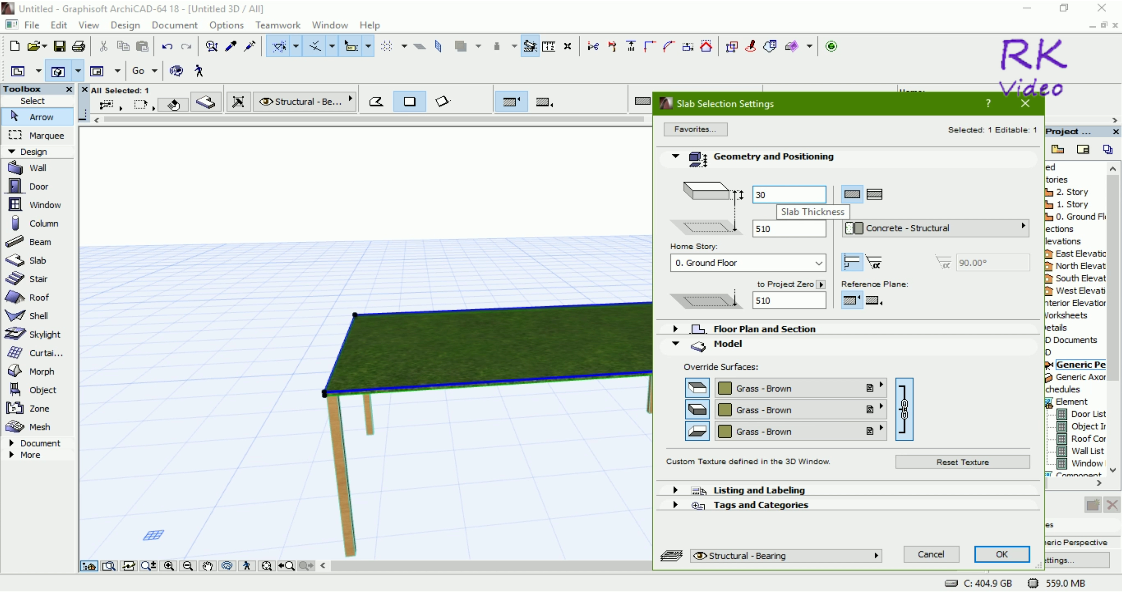
drag(792, 238, 772, 239)
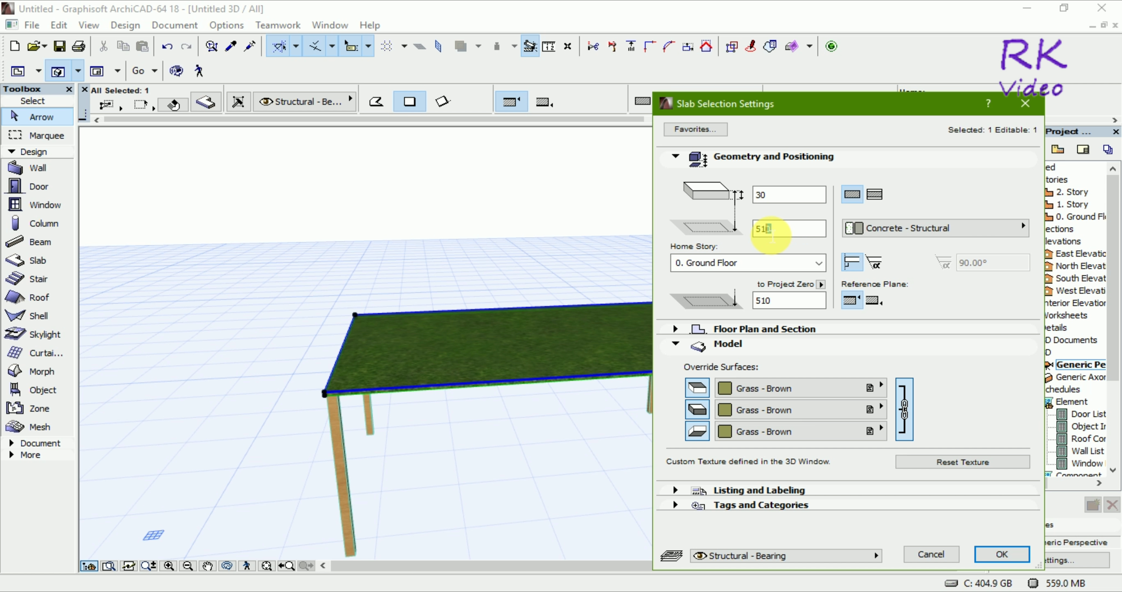
text(30)
click(1019, 553)
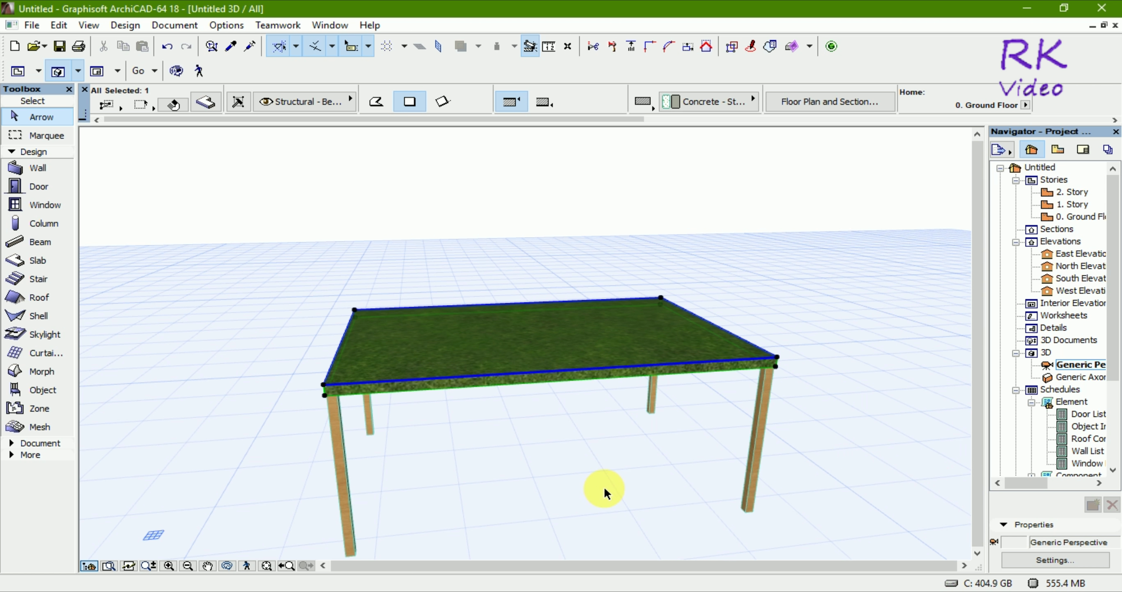
Step: Orbit to inspect the thicker tabletop, then return to the 0. Ground Floor plan
mouse_move(480, 465)
shift+middle_down()
mouse_move(655, 421)
mouse_move(621, 457)
mouse_move(522, 497)
mouse_move(406, 476)
mouse_move(586, 488)
shift+middle_up()
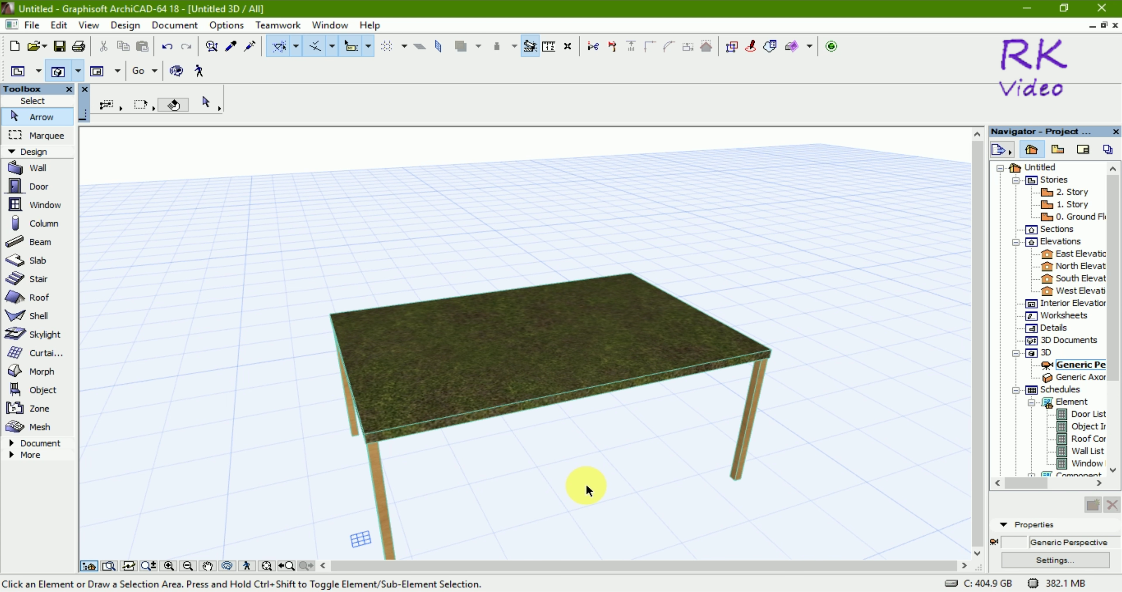
key(F2)
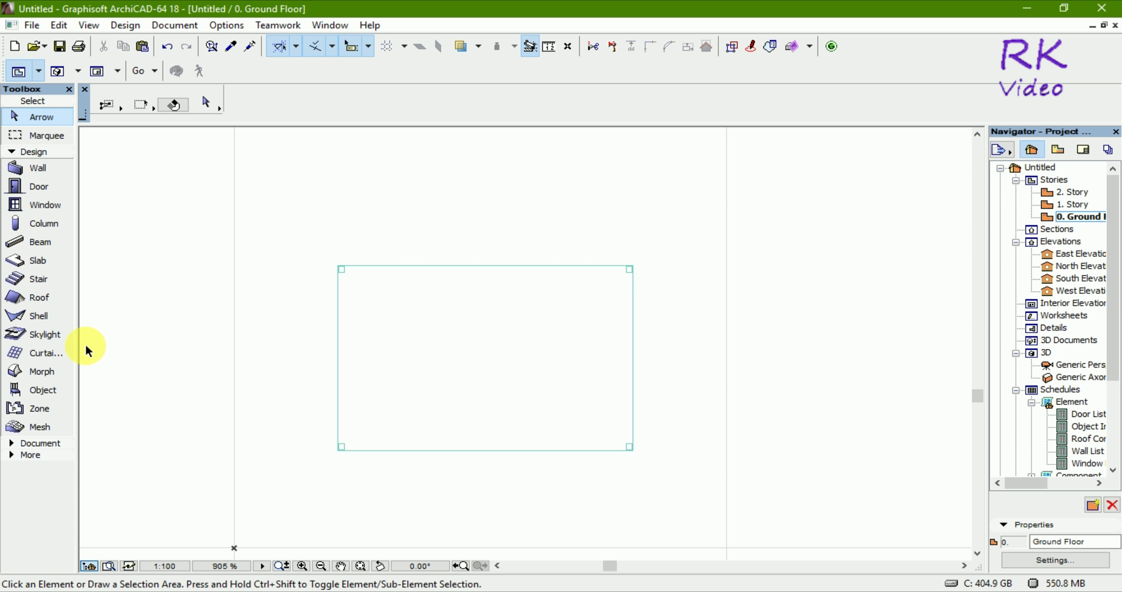
Step: Start a polygon slab, placing its first three nodes around a corner leg, 25 apart
click(37, 260)
scroll(349, 282, up, 3)
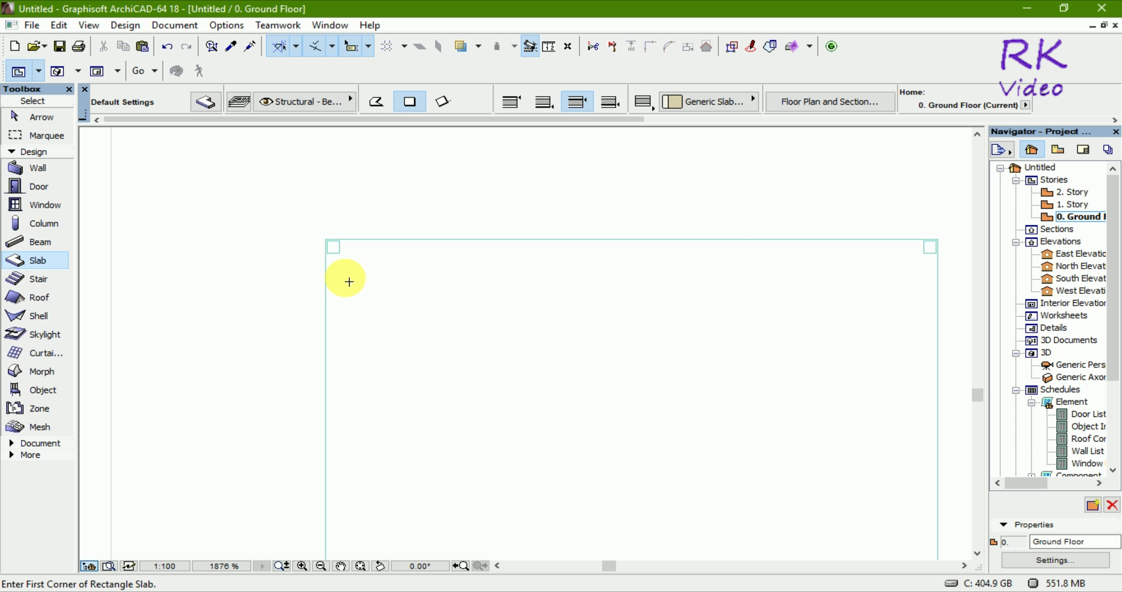
click(375, 101)
scroll(353, 251, up, 3)
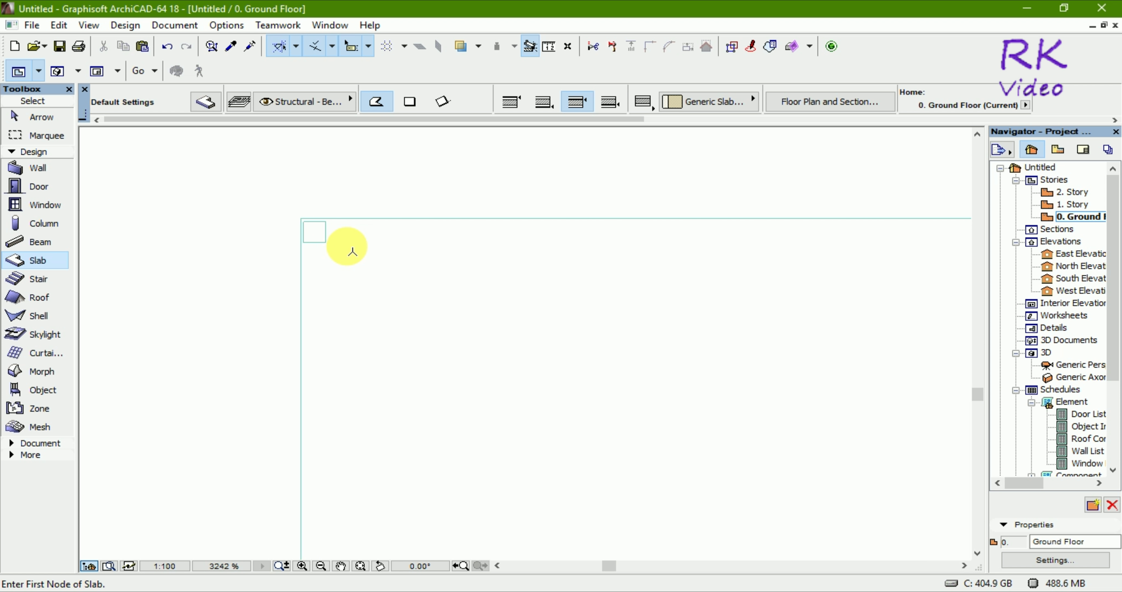
scroll(352, 251, up, 2)
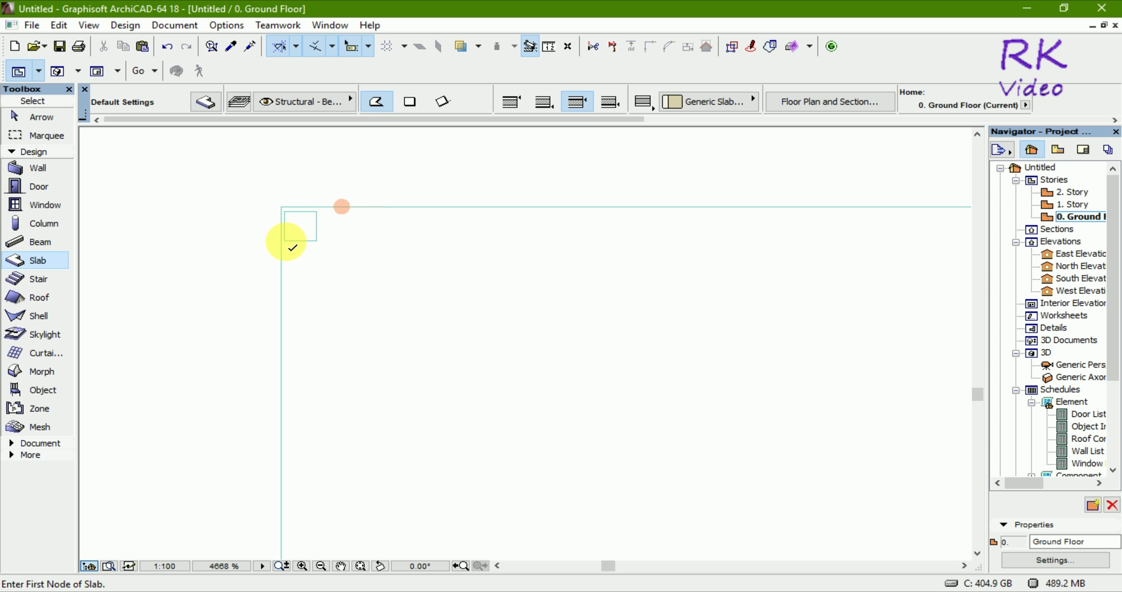
click(285, 242)
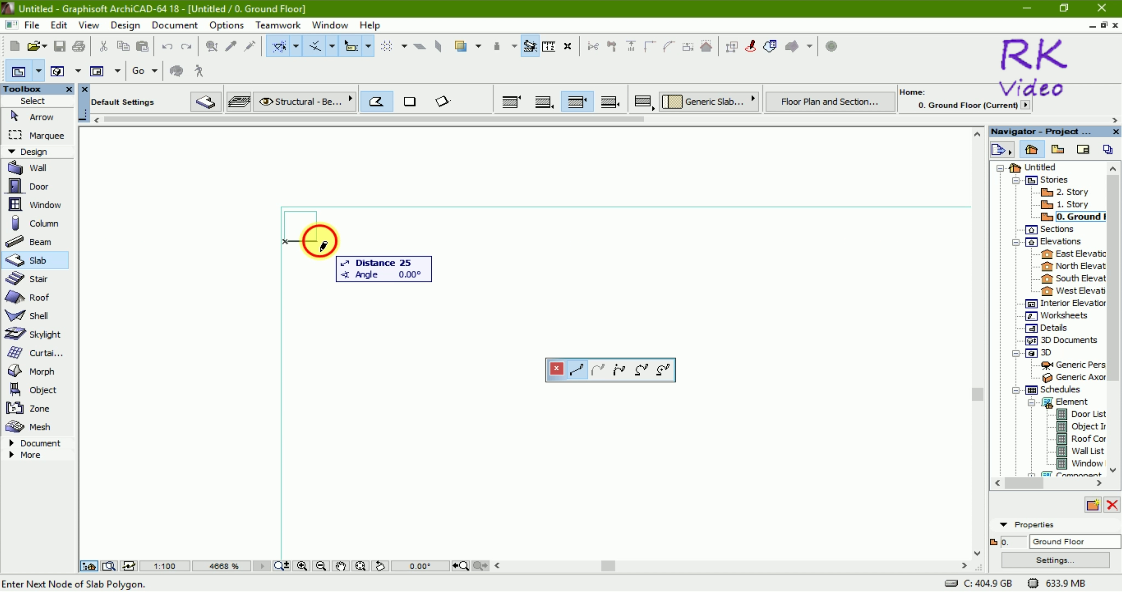
click(319, 242)
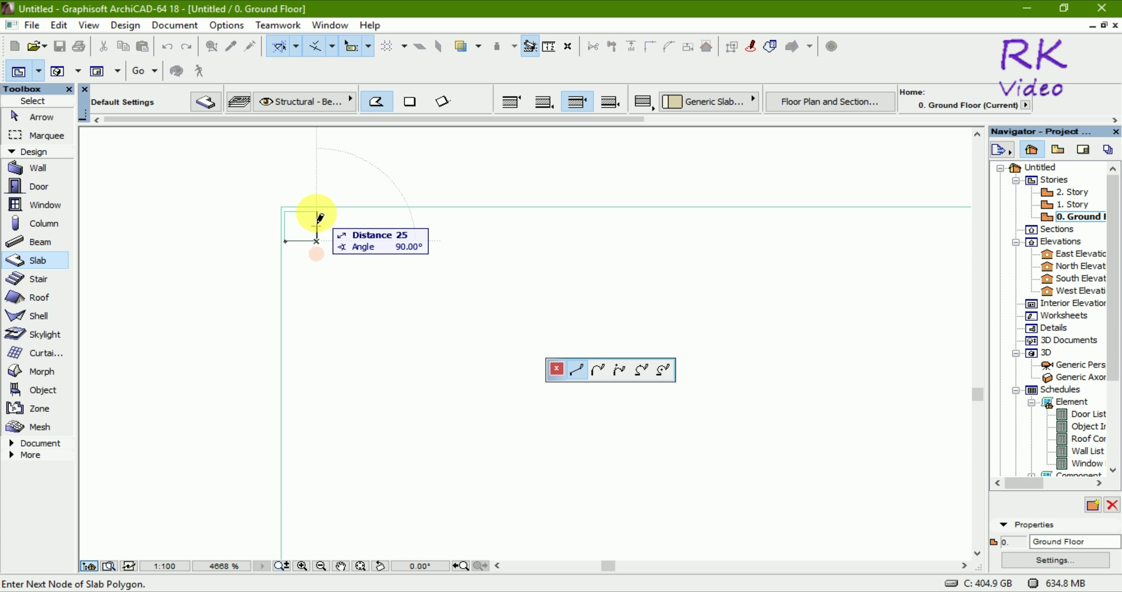
click(317, 208)
scroll(381, 242, down, 3)
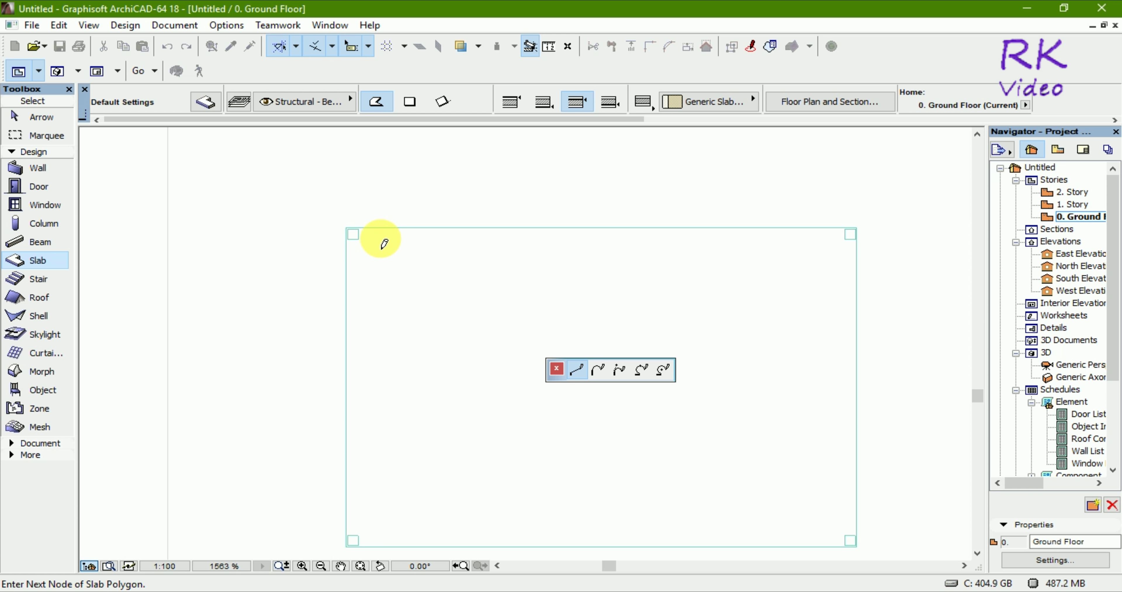
scroll(896, 233, up, 3)
scroll(858, 237, up, 2)
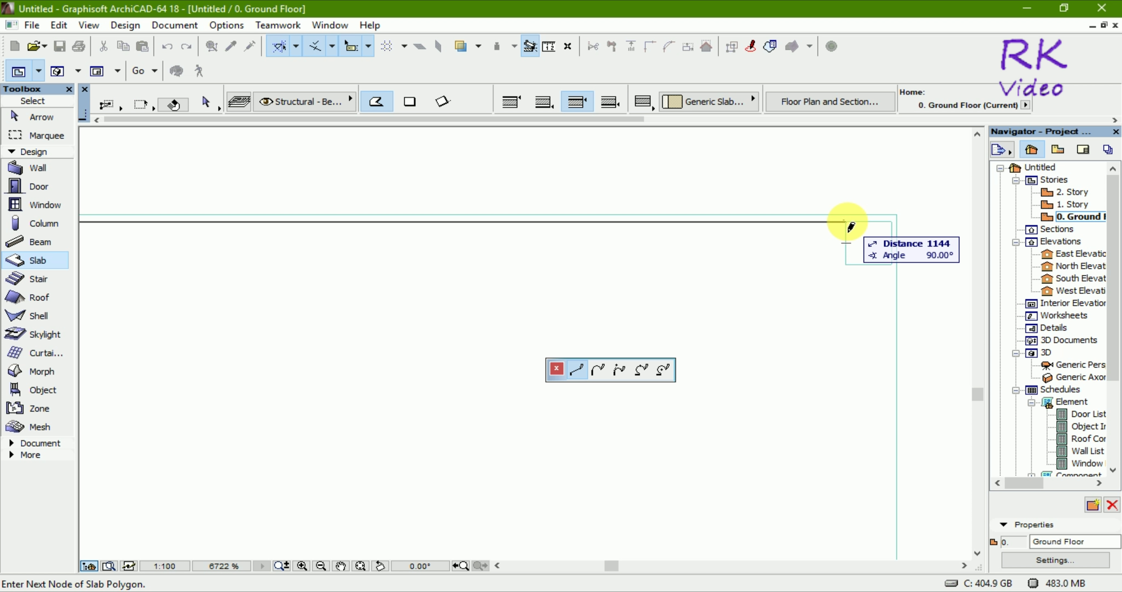
Step: Continue the outline around the top-right and bottom-right corners, notching 25 around the legs
click(847, 222)
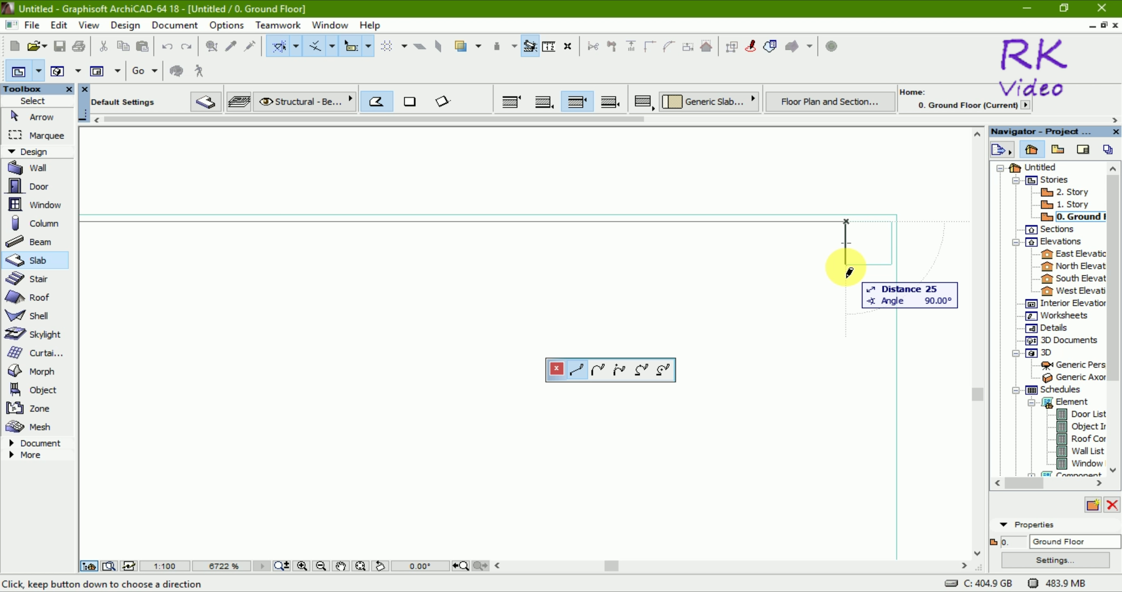
click(846, 264)
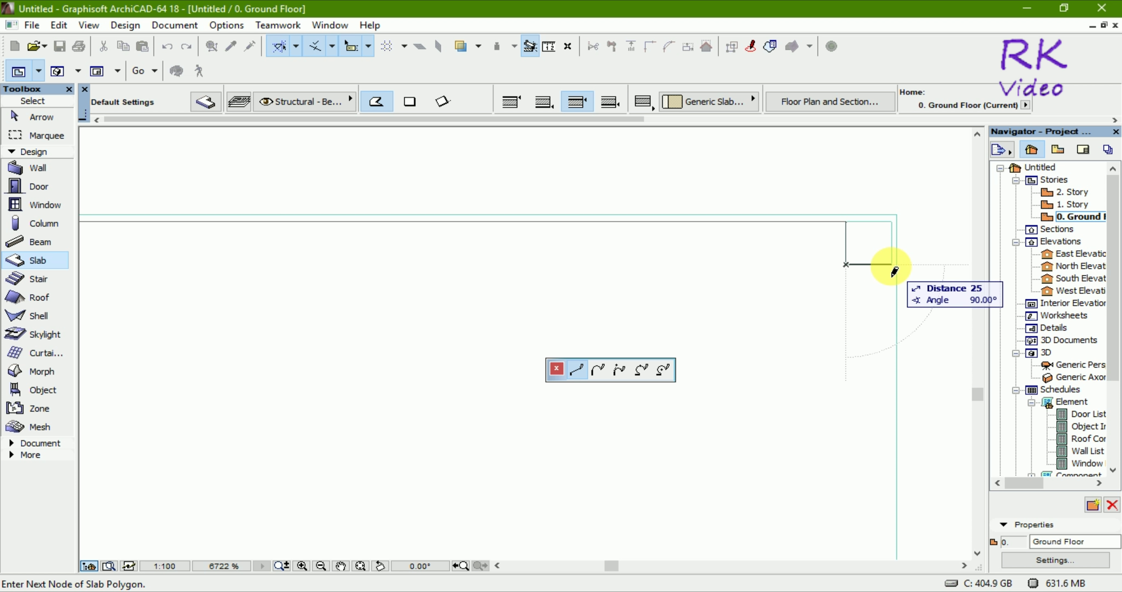
scroll(858, 248, down, 4)
scroll(859, 248, down, 2)
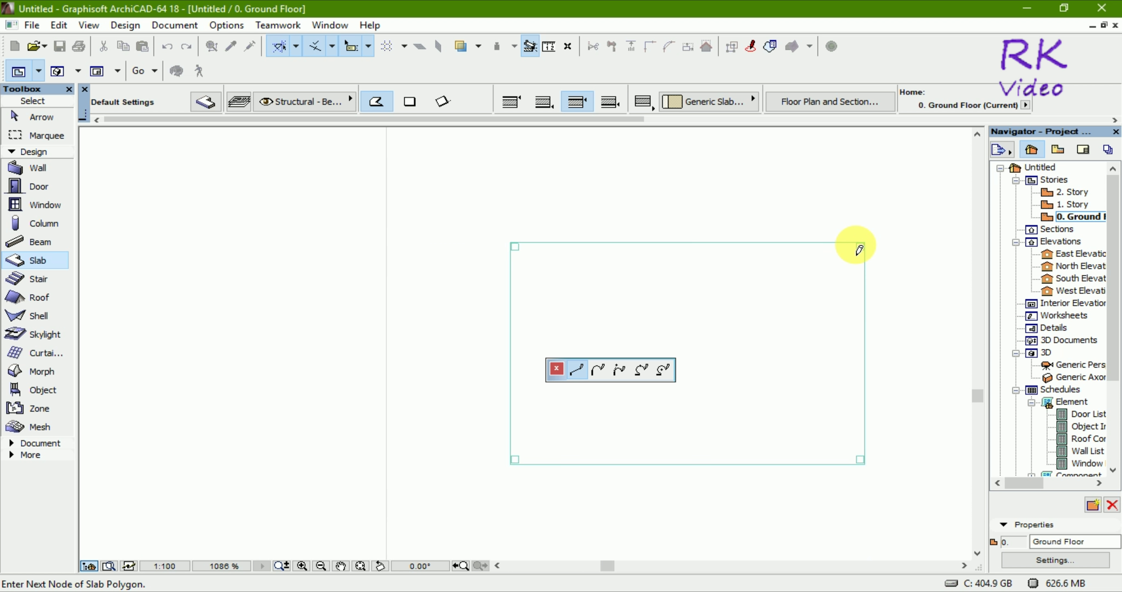
scroll(859, 247, down, 1)
scroll(866, 413, up, 3)
scroll(860, 425, up, 2)
scroll(864, 392, up, 2)
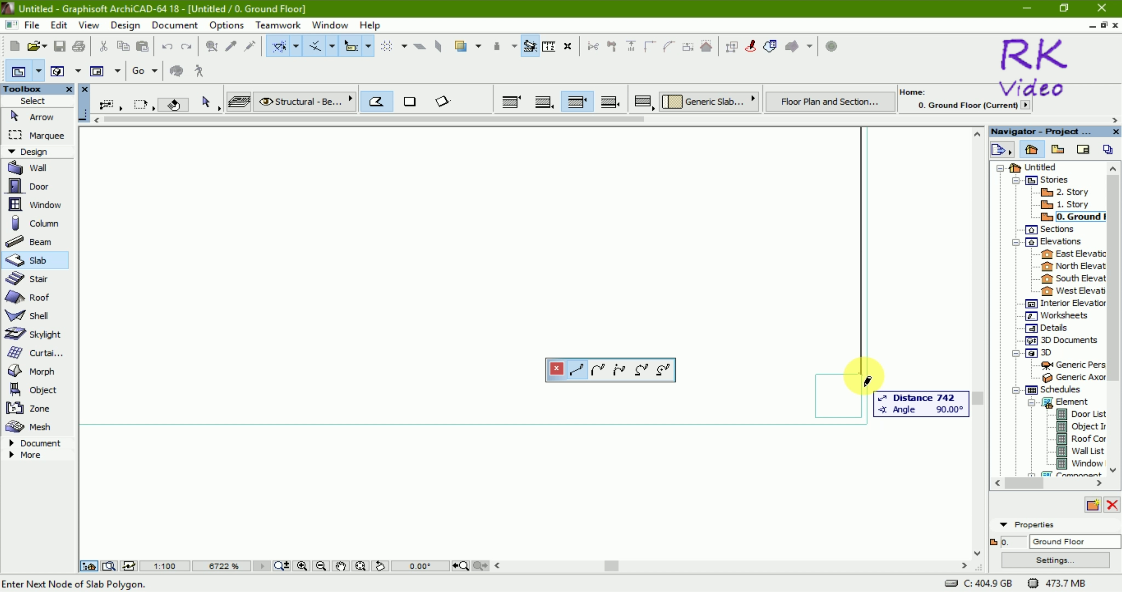
click(861, 375)
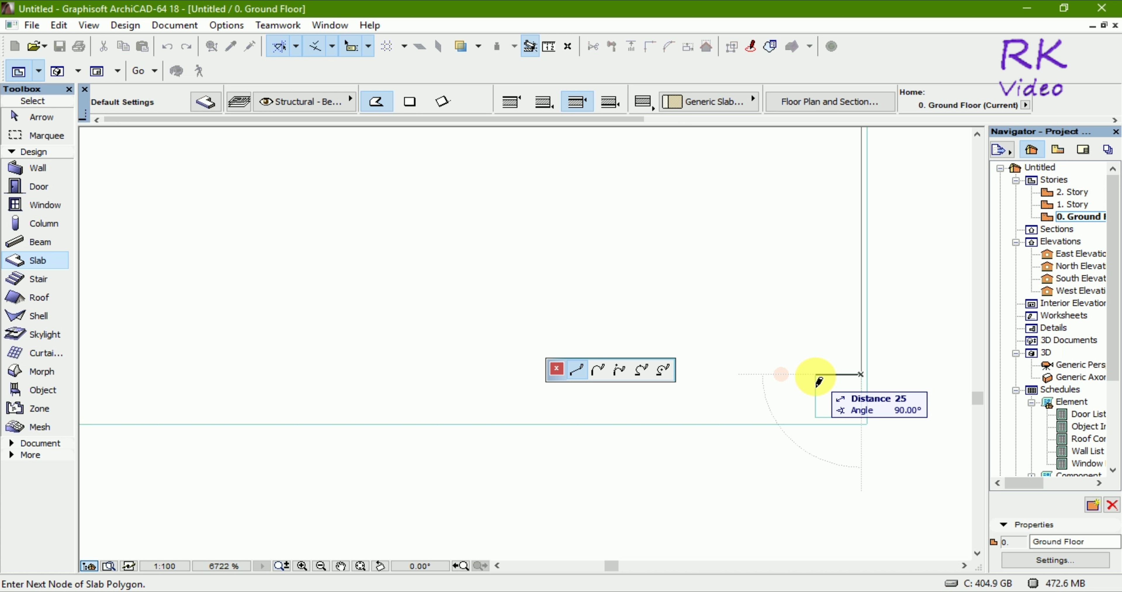
click(815, 375)
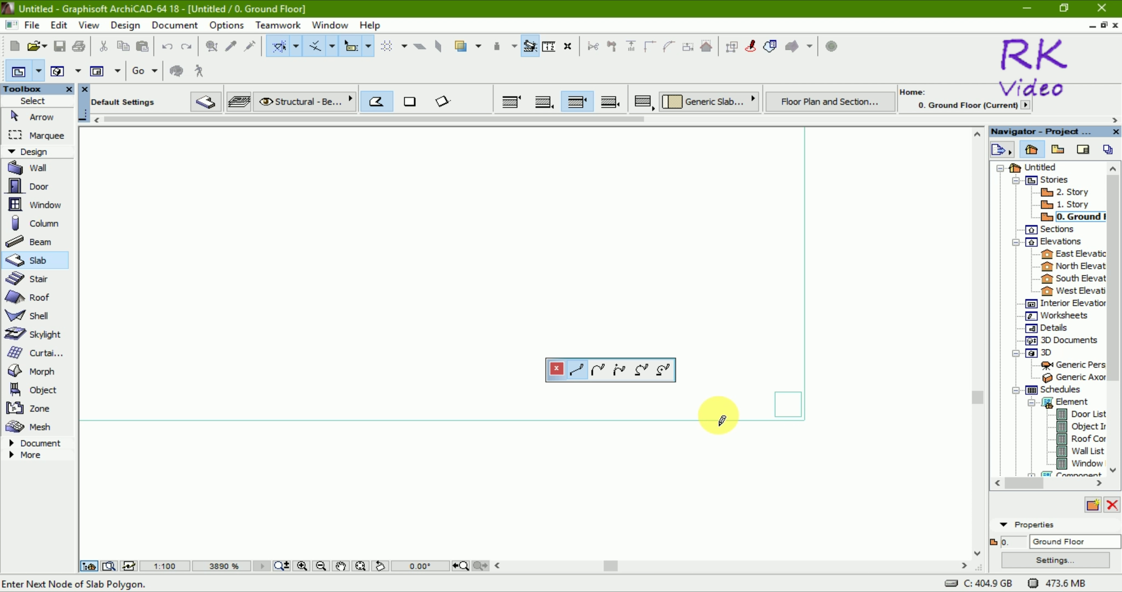
Step: Add the bottom-left corner node and close the shelf outline at the first node
scroll(722, 420, down, 3)
scroll(726, 425, down, 2)
scroll(403, 424, up, 2)
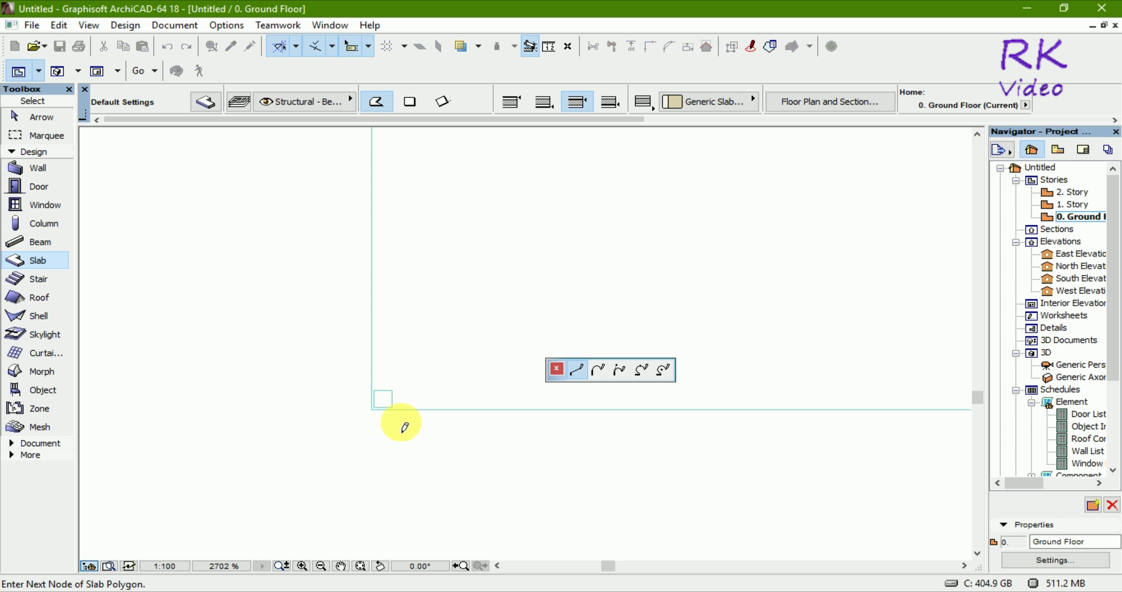
scroll(408, 412, up, 2)
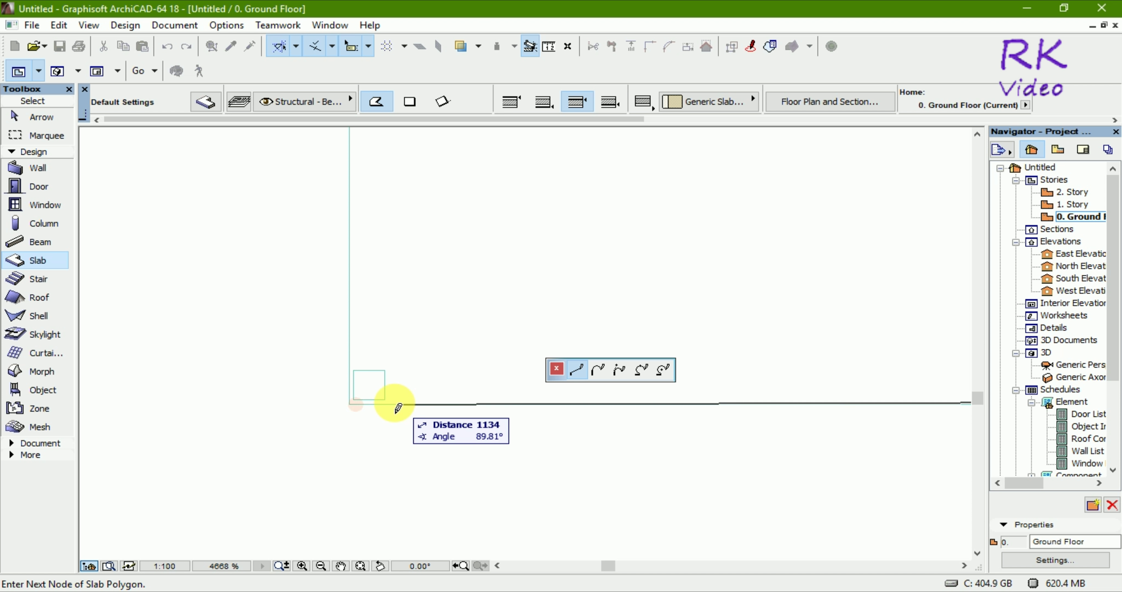
click(385, 398)
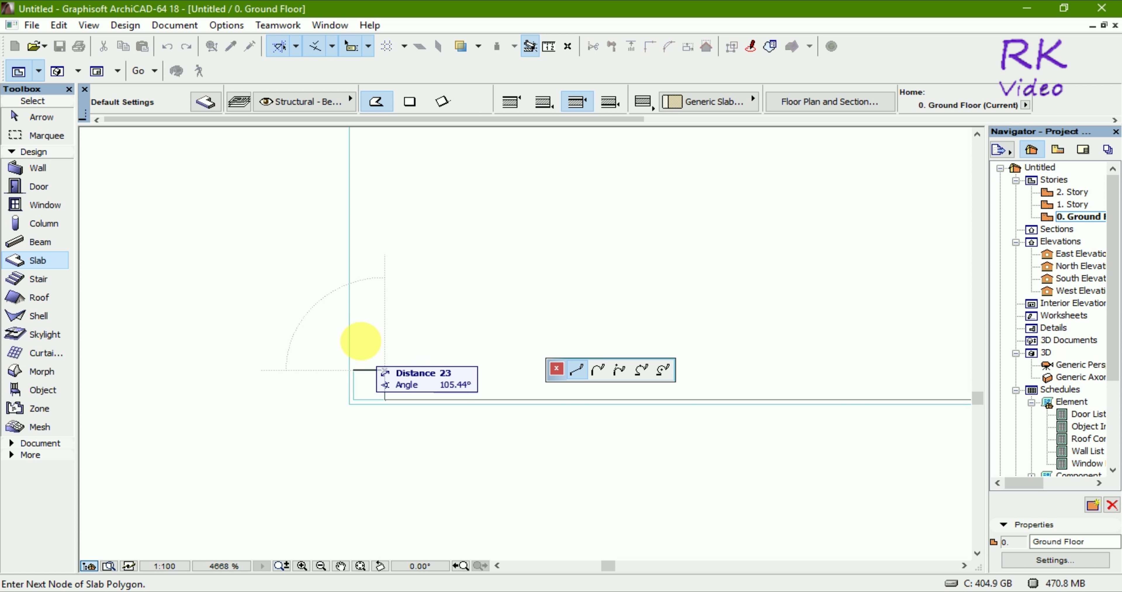
scroll(370, 438, down, 2)
scroll(370, 438, down, 5)
scroll(368, 438, down, 2)
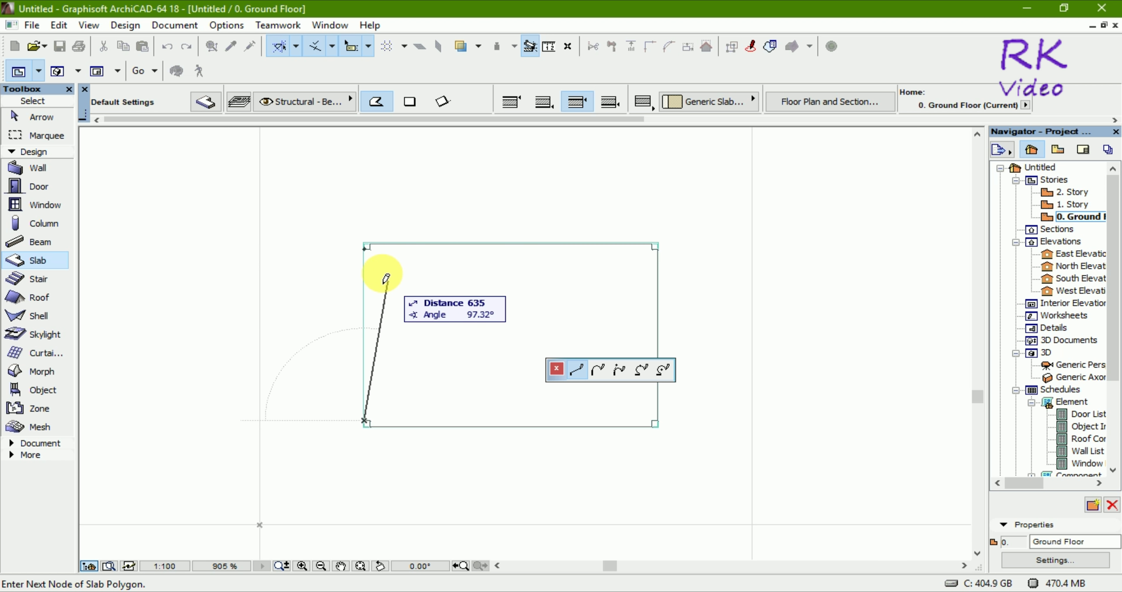
scroll(363, 247, up, 4)
scroll(361, 245, up, 5)
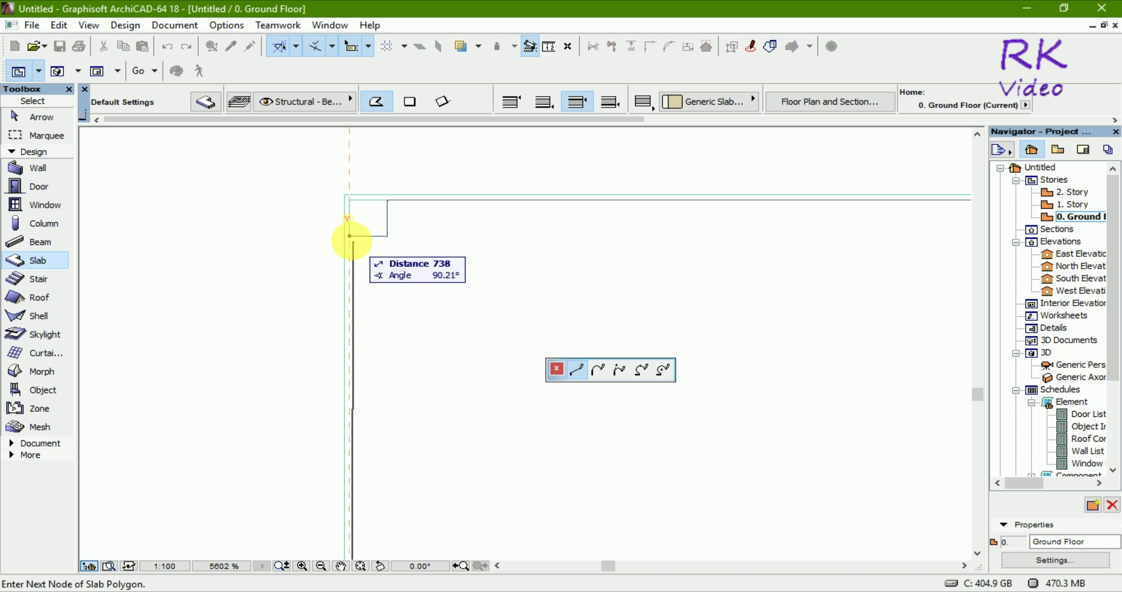
click(352, 238)
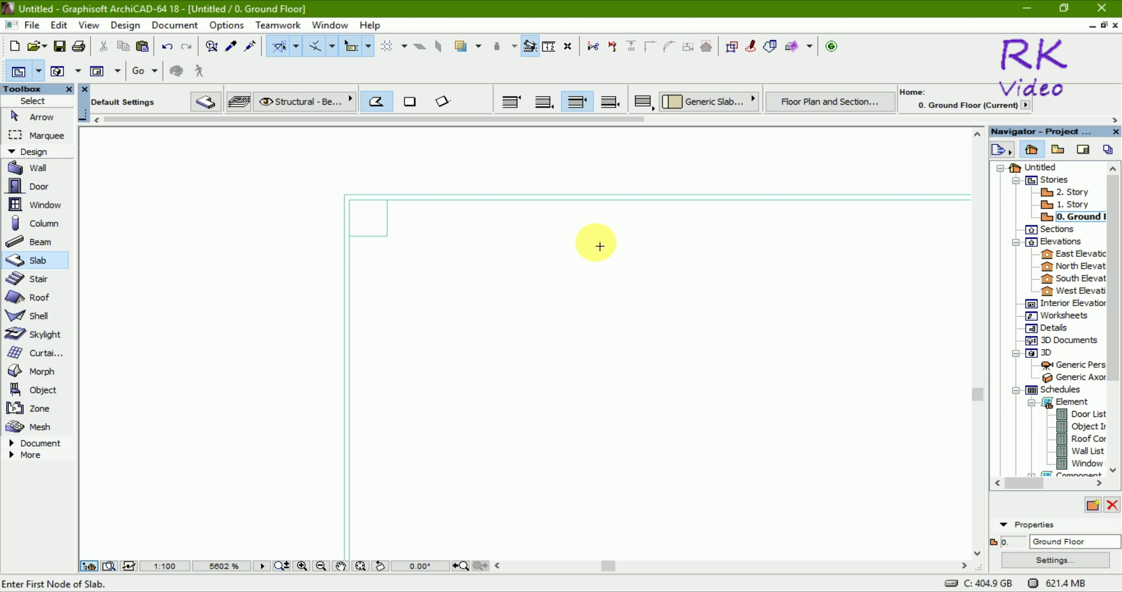
Step: Select the new slab and make it a Basic structure, 20 thick with offset 20
scroll(358, 245, down, 3)
scroll(379, 261, down, 2)
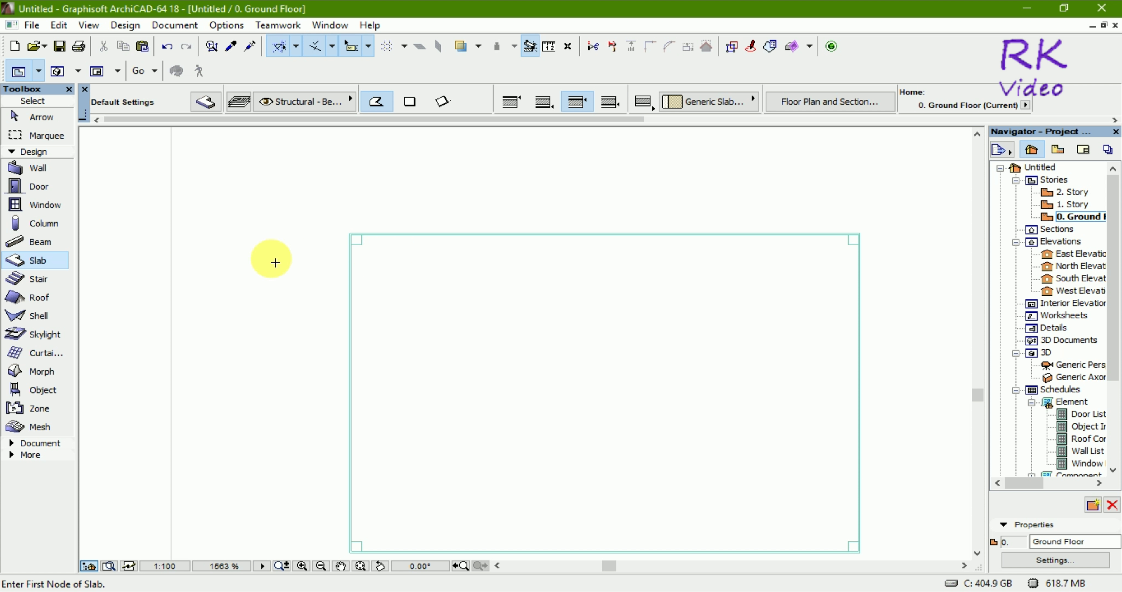
key(Escape)
scroll(369, 254, up, 2)
scroll(368, 250, up, 2)
scroll(370, 231, up, 2)
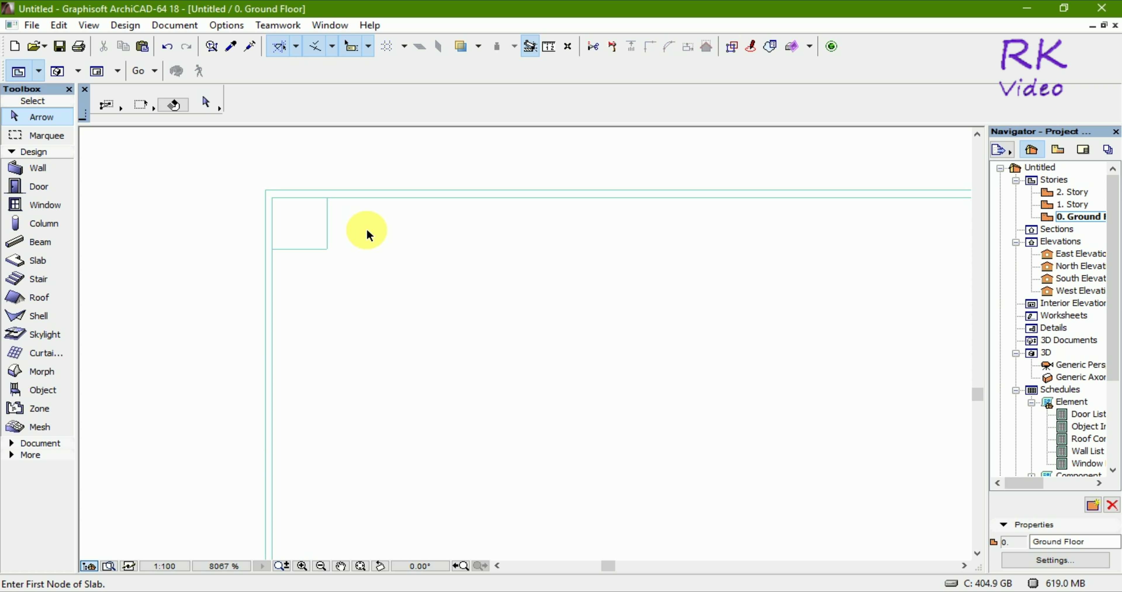
click(368, 202)
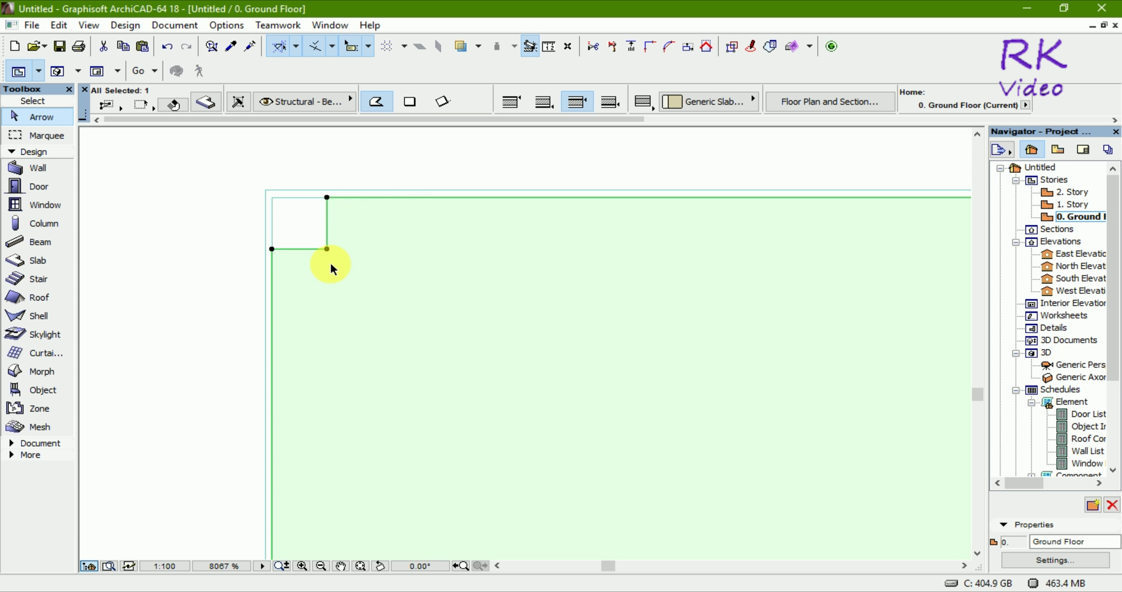
click(207, 109)
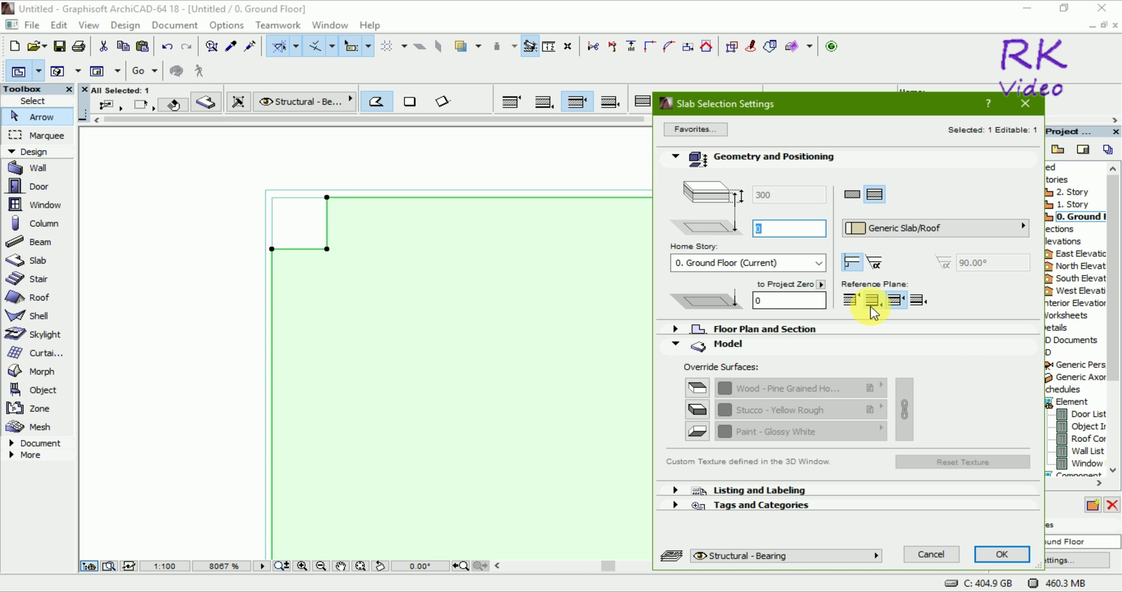
click(854, 194)
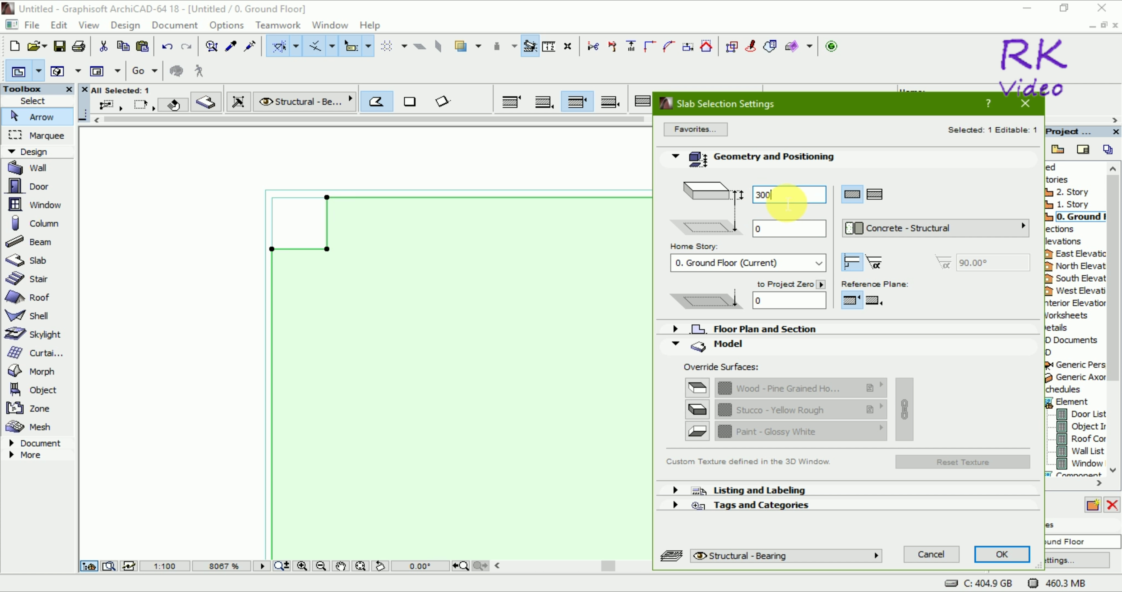
drag(787, 204, 765, 200)
text(20)
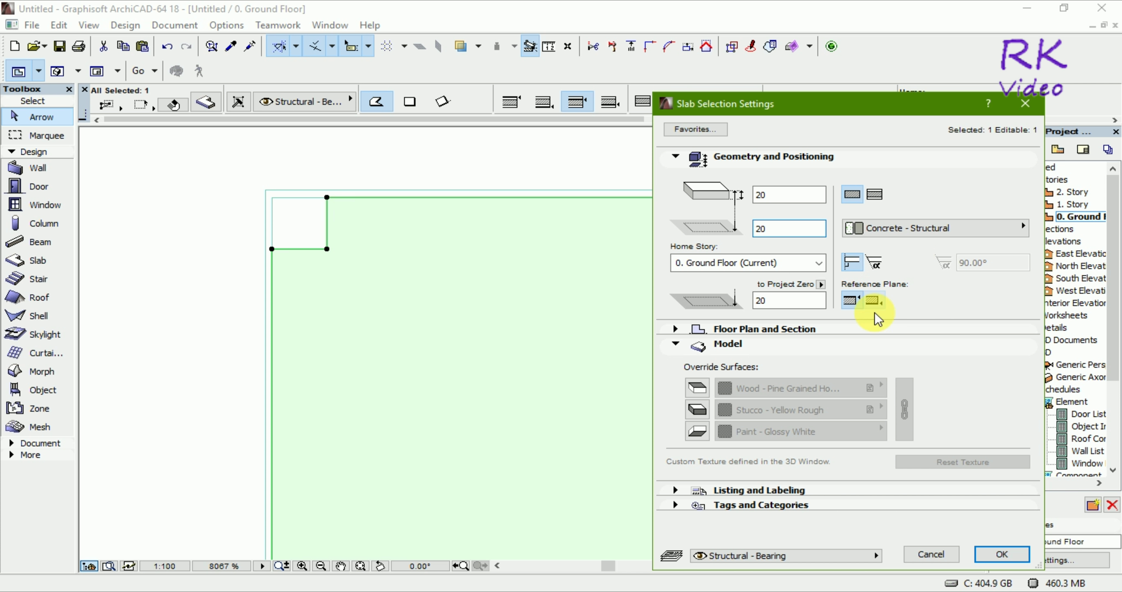
Step: Override all three surfaces with linked Wood - Pine Grained Horizontal and apply
click(697, 410)
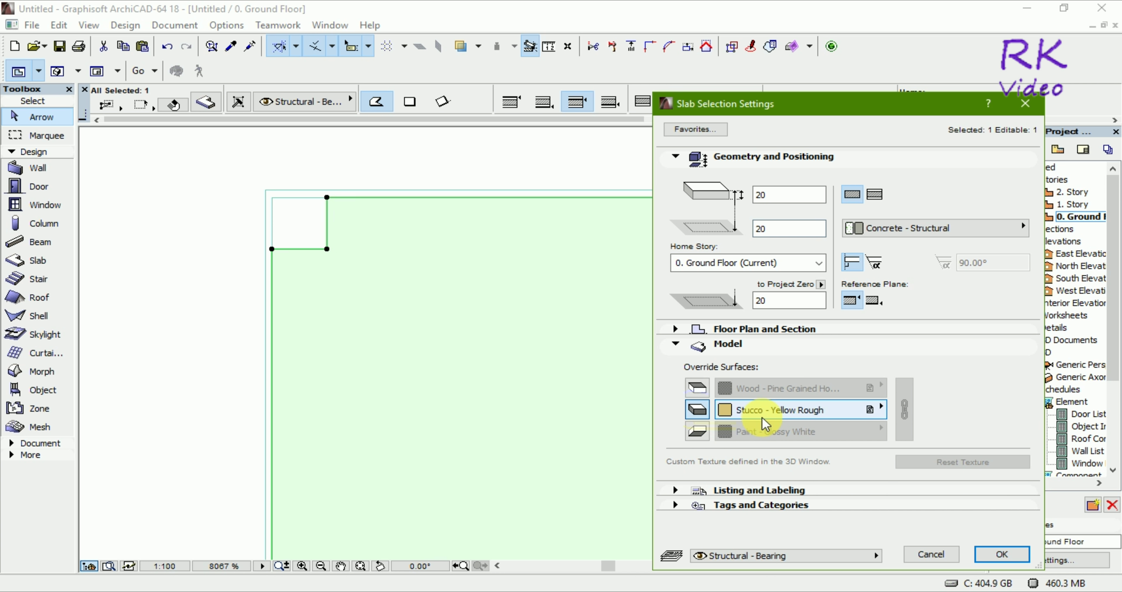
click(881, 408)
click(702, 569)
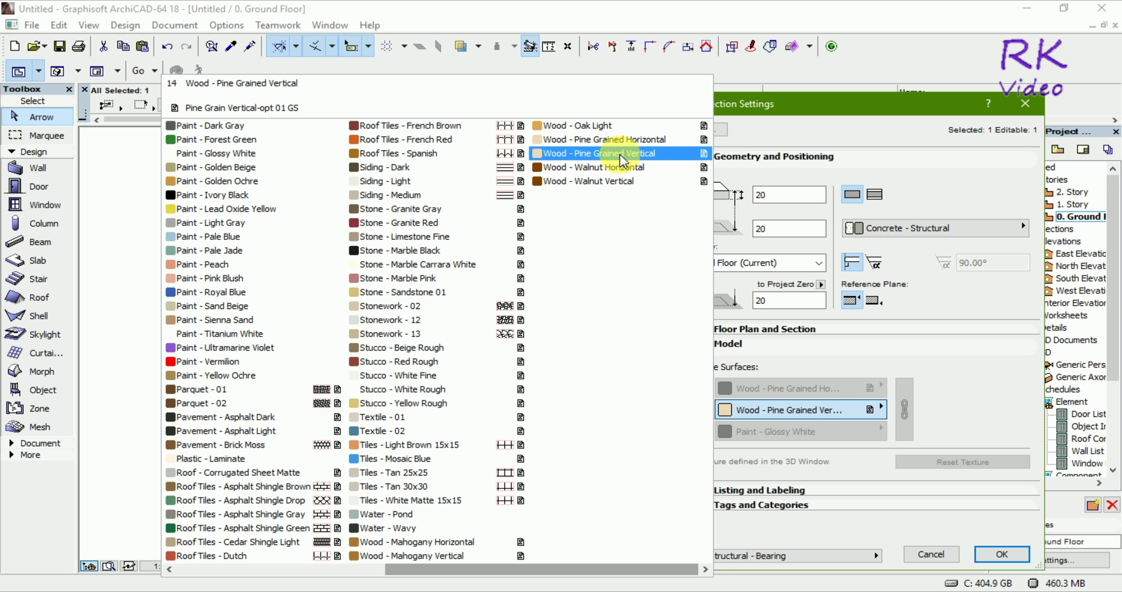
click(618, 139)
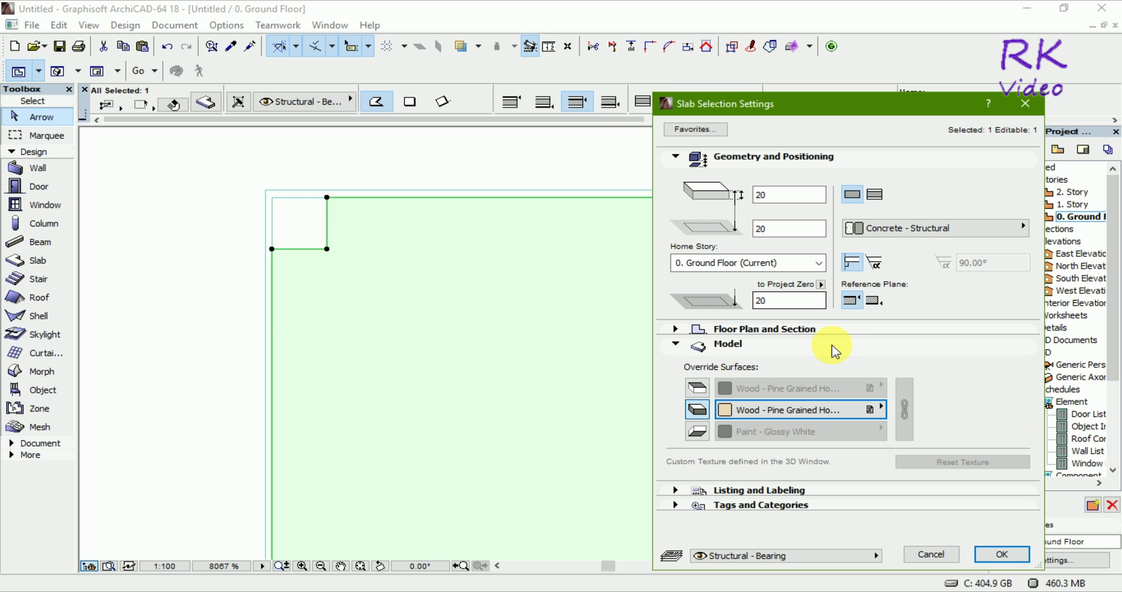
click(692, 433)
click(904, 411)
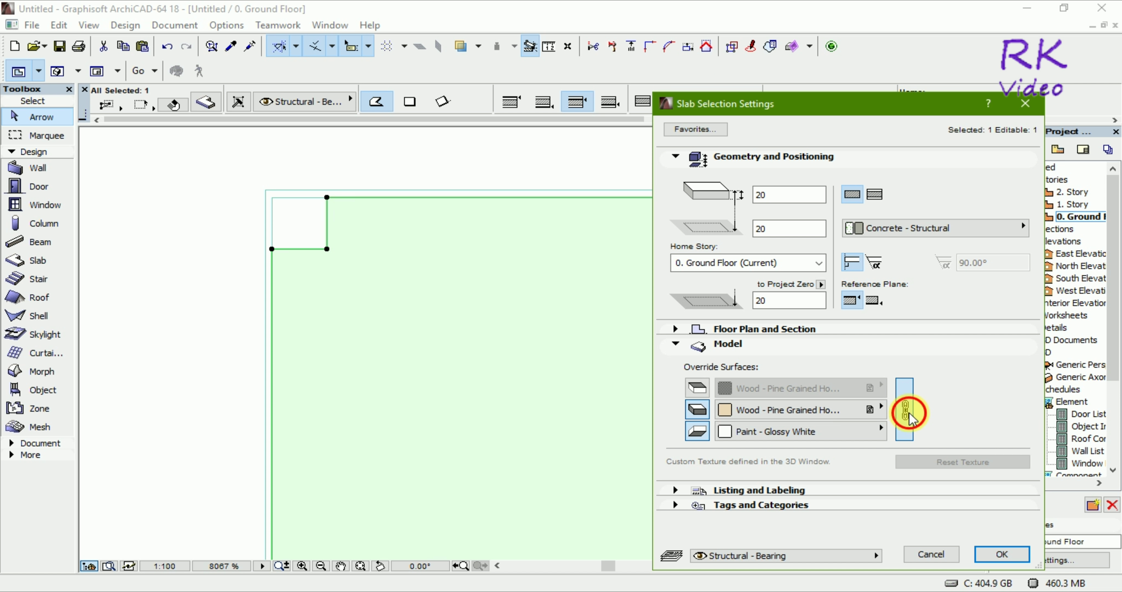
click(997, 556)
scroll(463, 275, down, 2)
scroll(445, 275, down, 5)
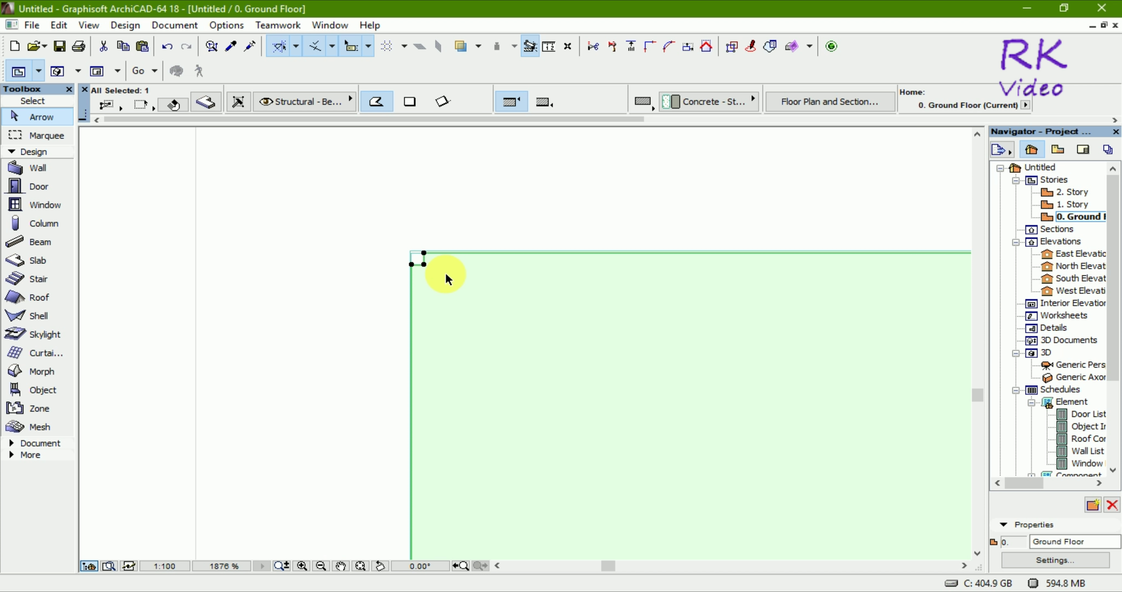
scroll(445, 274, down, 3)
Step: In the East Elevation, drag the lower pine shelf slab up by 100
click(690, 358)
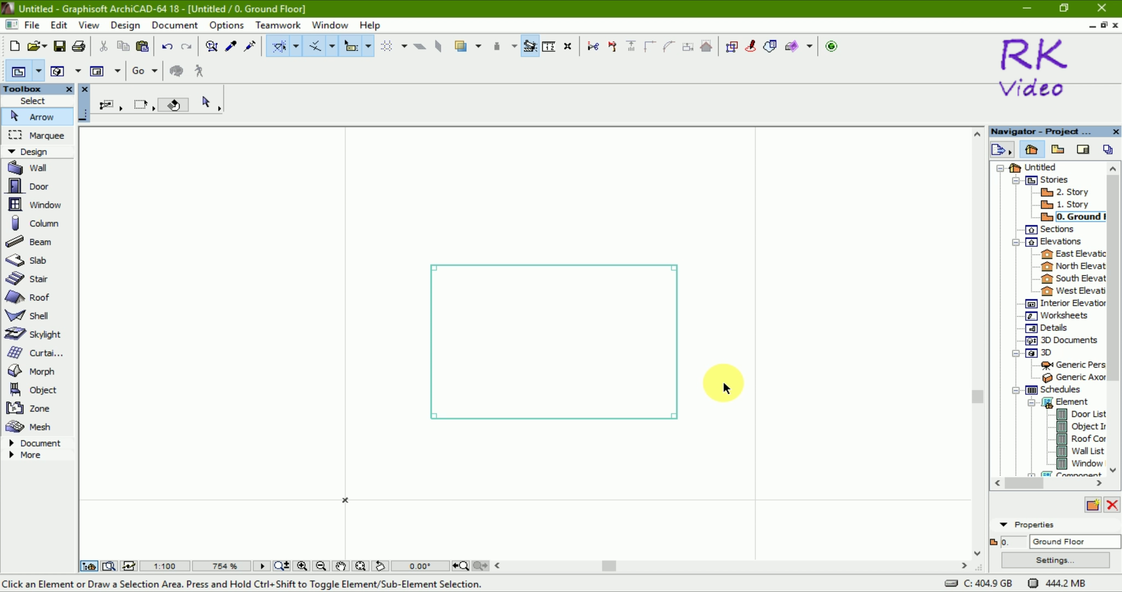
double_click(1079, 253)
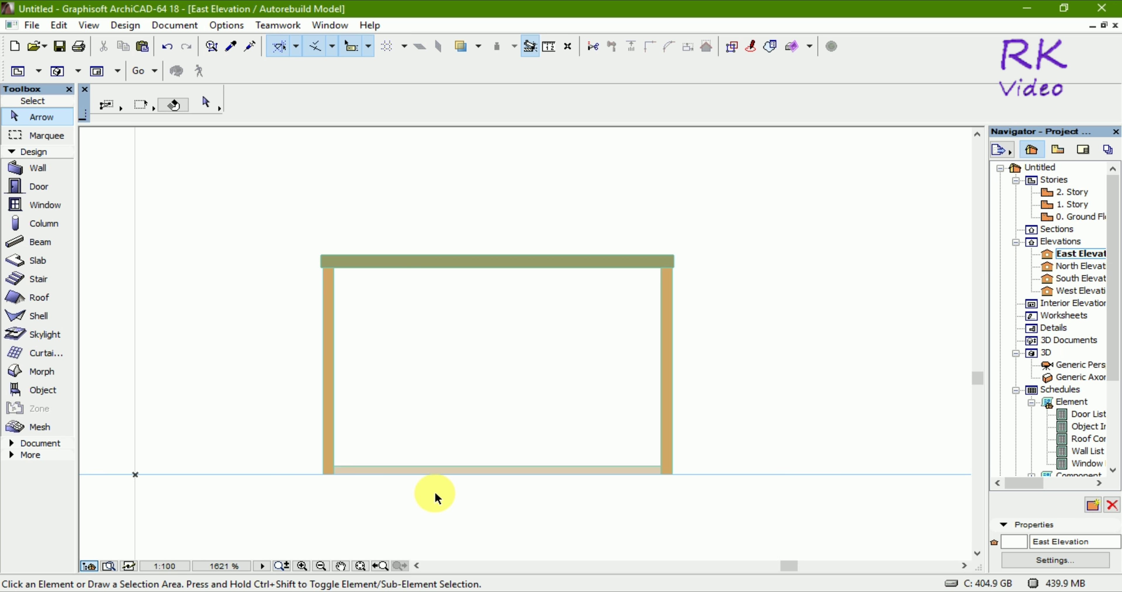
click(436, 470)
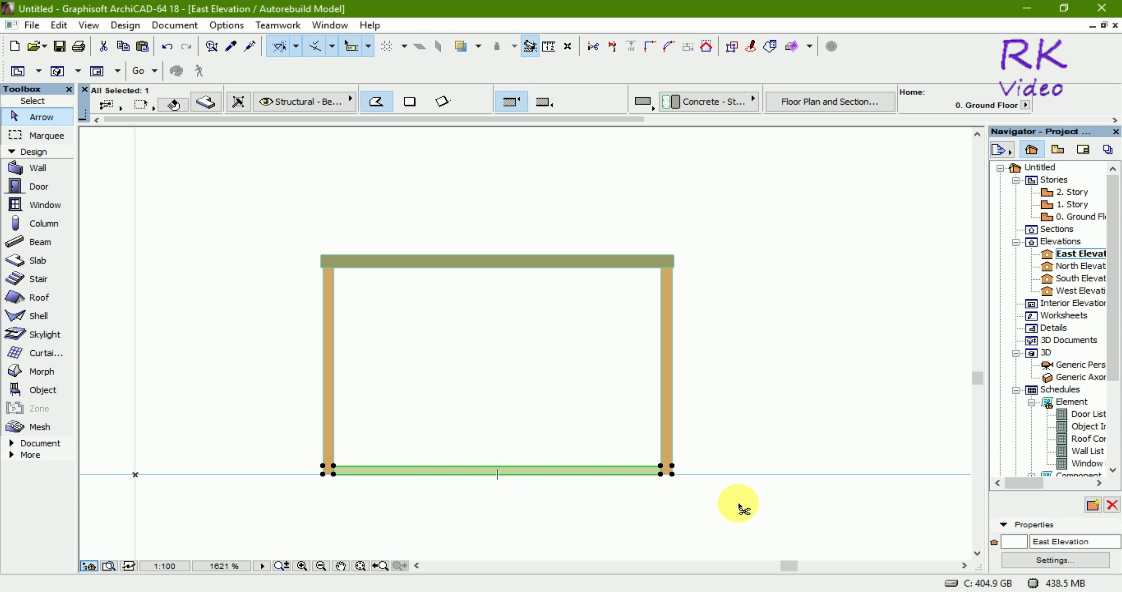
key(ctrl+d)
scroll(658, 479, up, 2)
scroll(658, 479, up, 2)
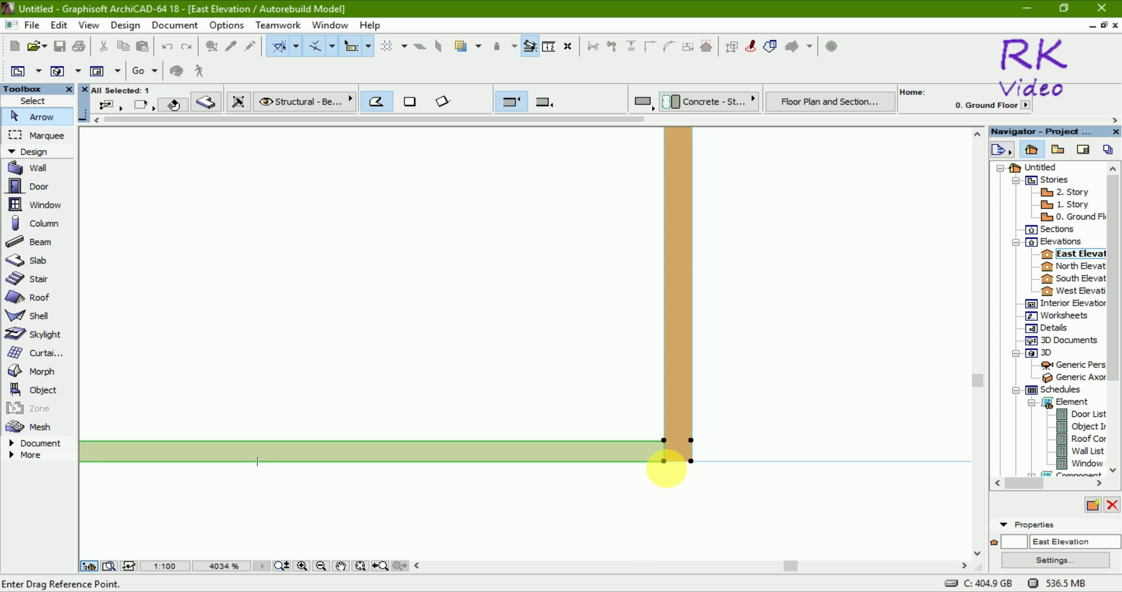
click(664, 462)
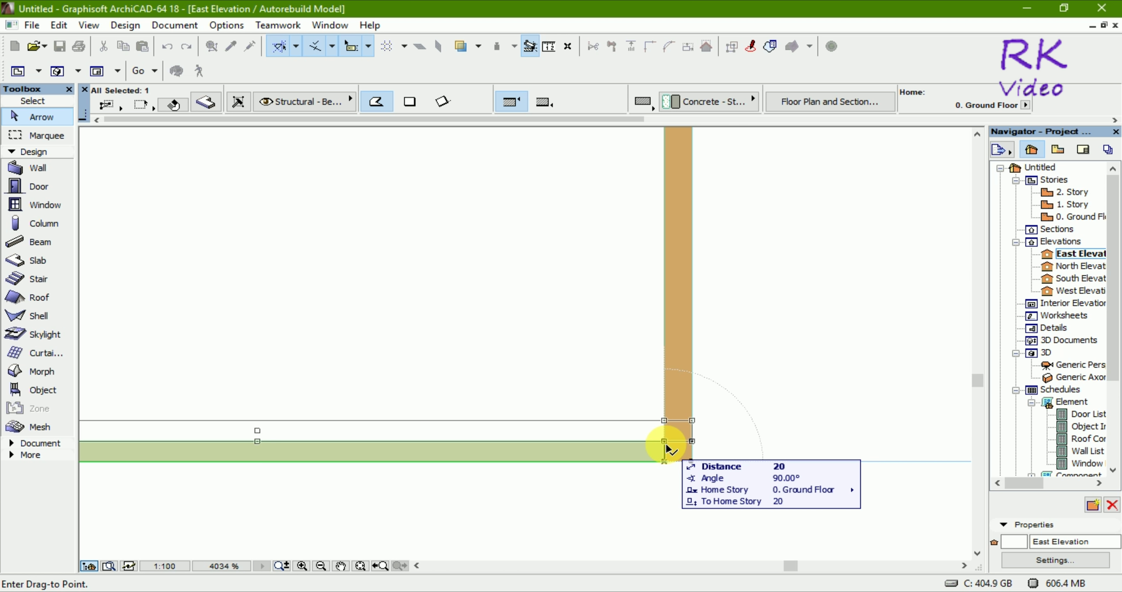
text(100)
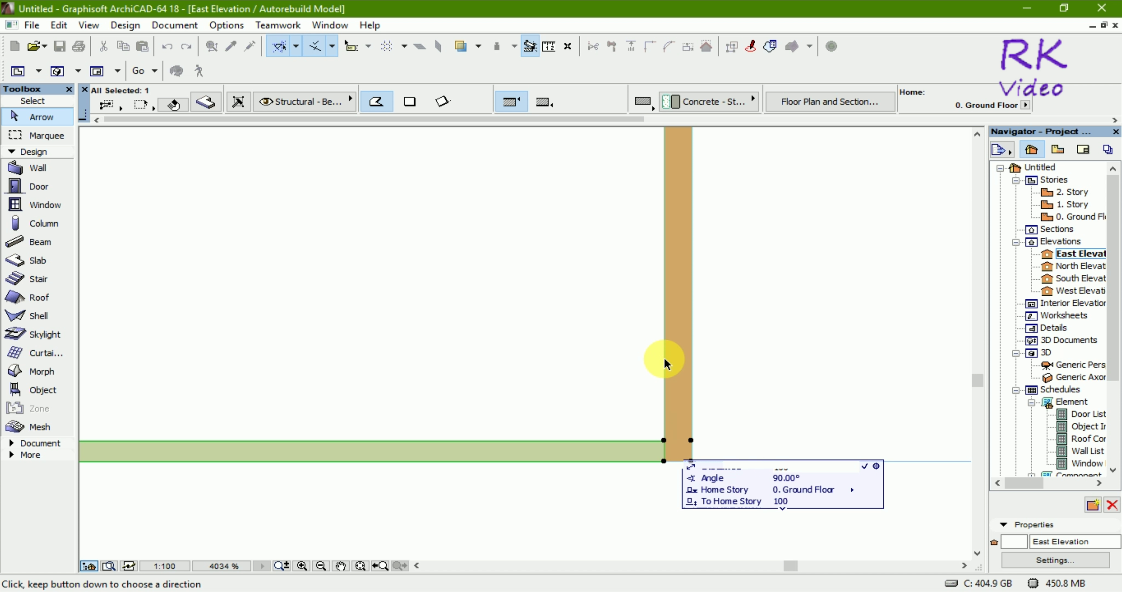
key(Return)
click(783, 428)
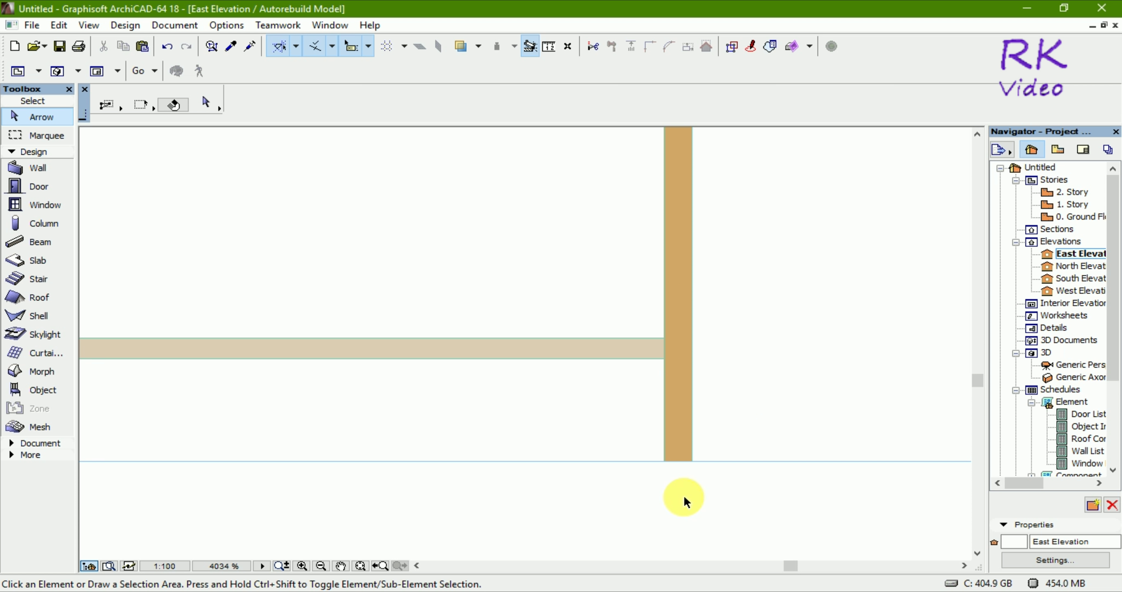
key(F3)
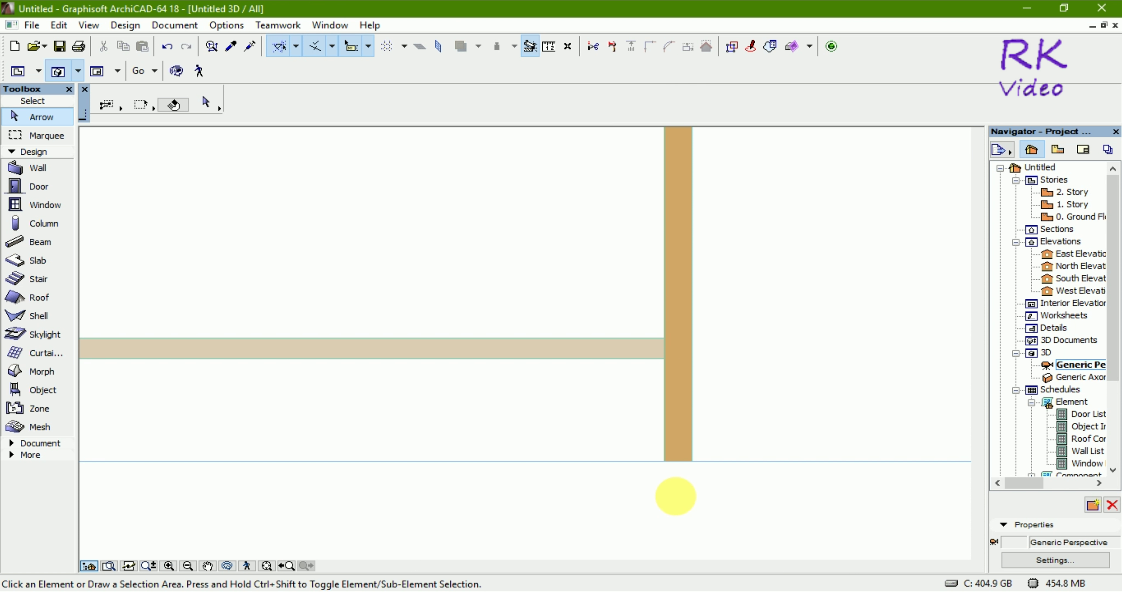
Step: Orbit the 3D view around the finished table to inspect grass top, oak legs and pine shelf
key(o)
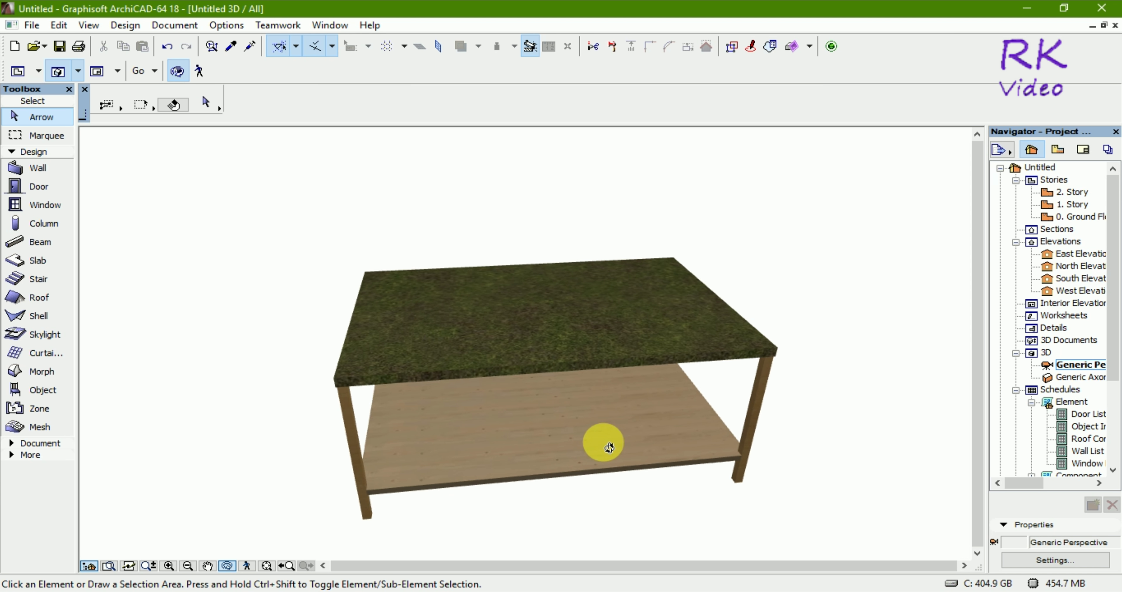
mouse_move(330, 504)
mouse_down()
mouse_move(281, 493)
mouse_move(426, 474)
mouse_move(401, 487)
mouse_move(390, 415)
mouse_move(433, 503)
mouse_move(345, 460)
mouse_up()
scroll(433, 503, up, 3)
scroll(433, 503, down, 3)
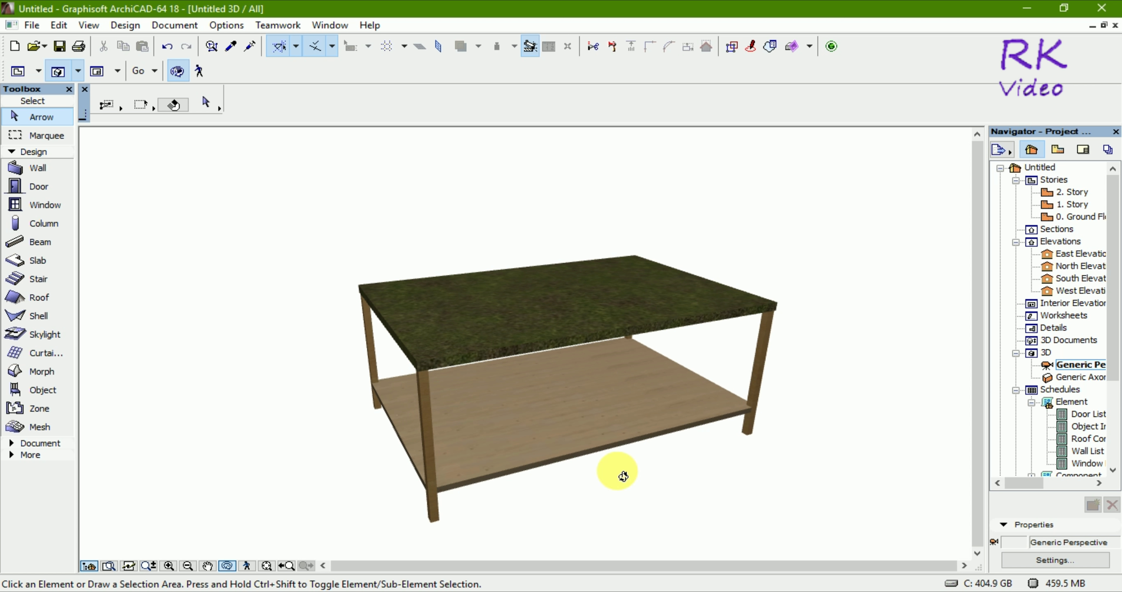